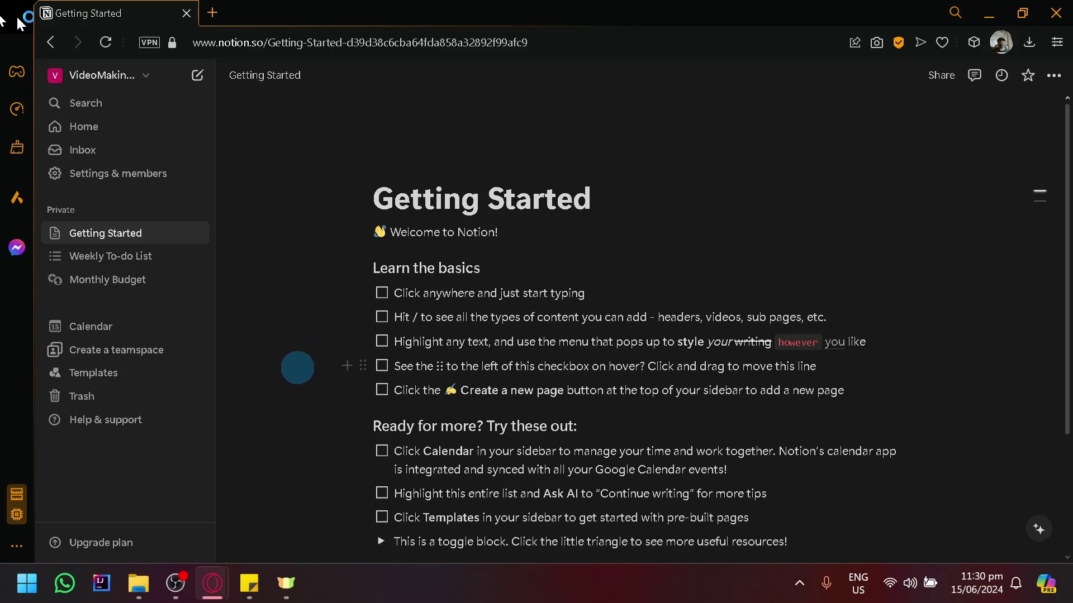
scroll(343, 358, down, 3)
scroll(324, 347, up, 3)
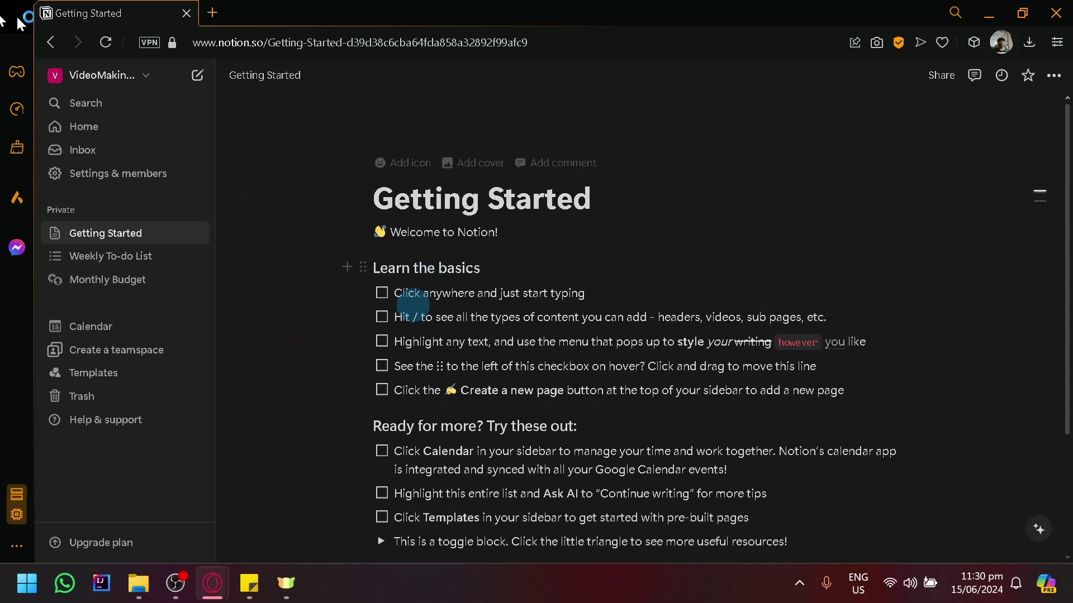
scroll(372, 241, down, 3)
scroll(383, 263, up, 3)
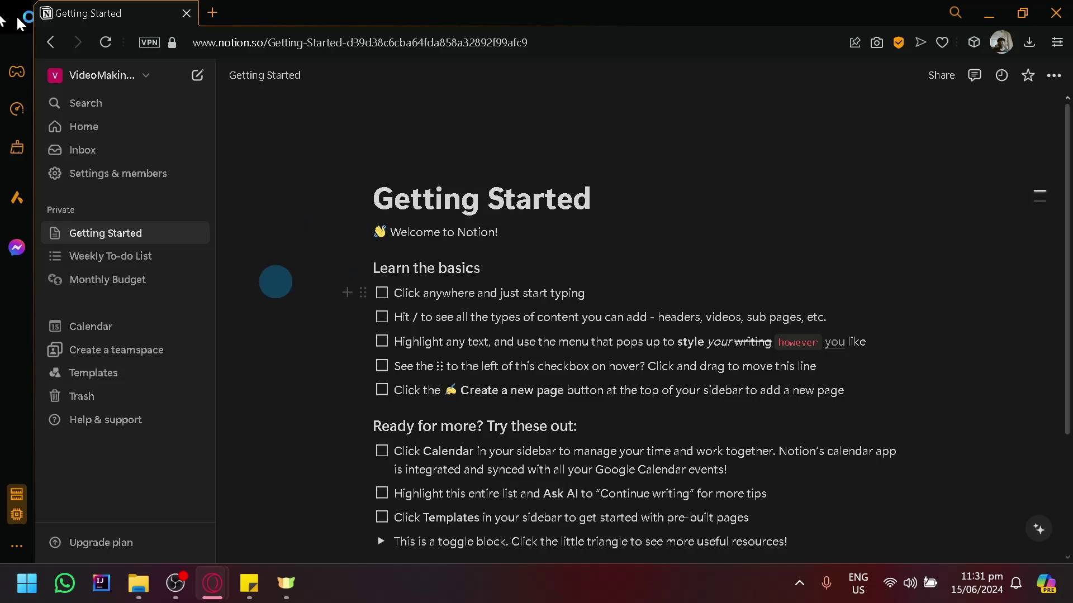
Add an empty toggle after the last toggle block and move it directly under the "Ready for more? Try these out:" heading.
scroll(329, 278, down, 3)
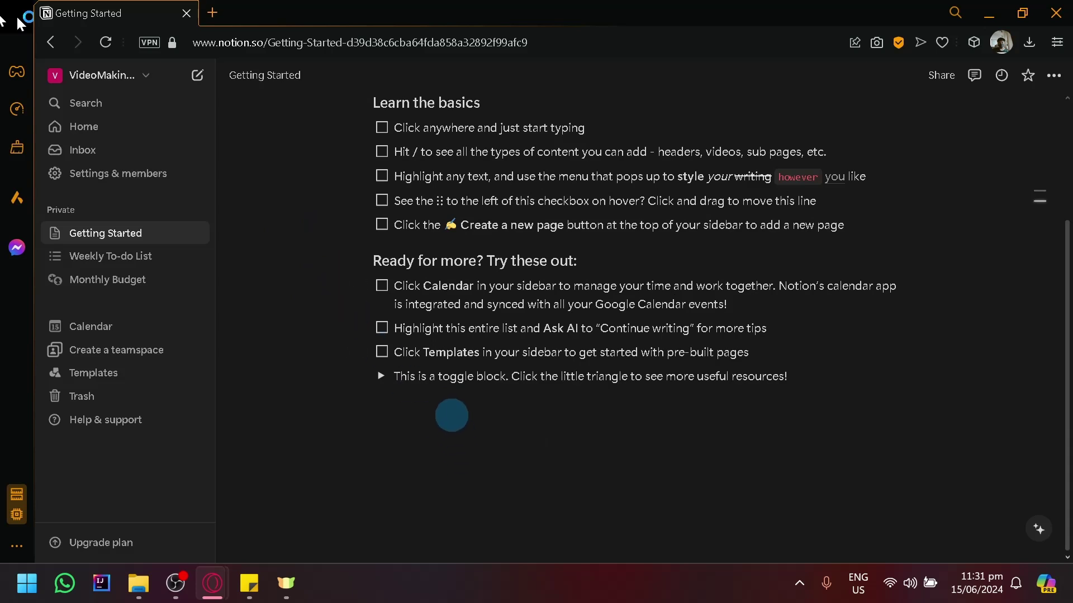
click(789, 377)
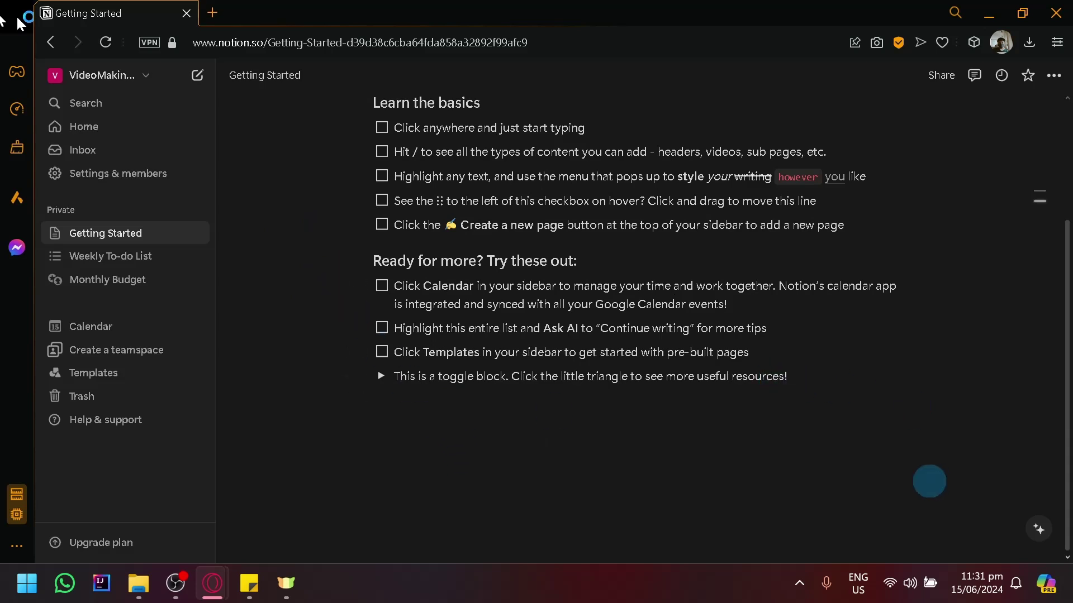
key(Return)
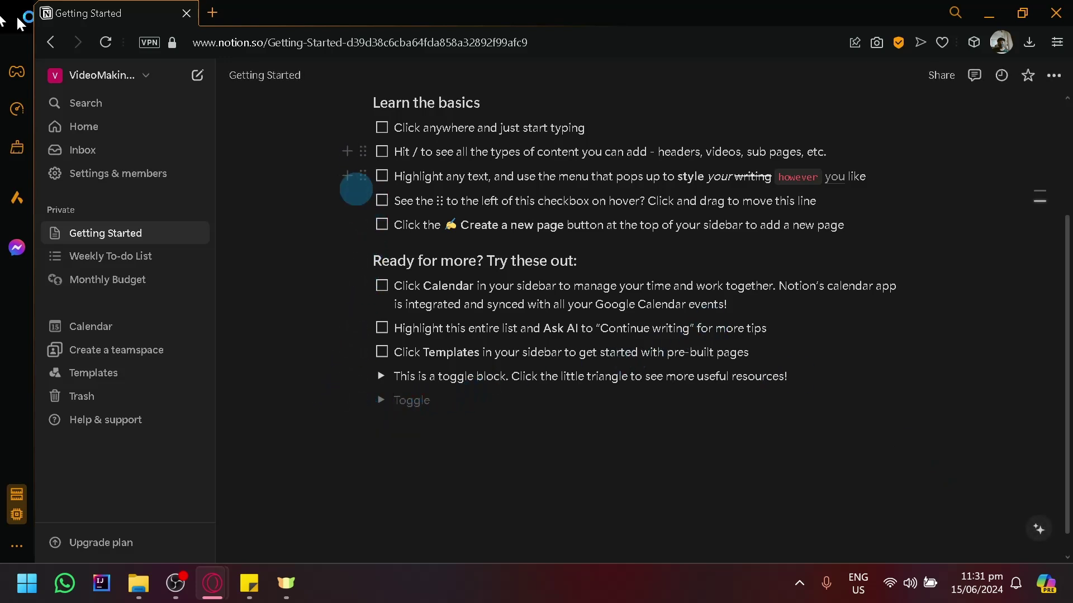
drag(349, 377, 357, 276)
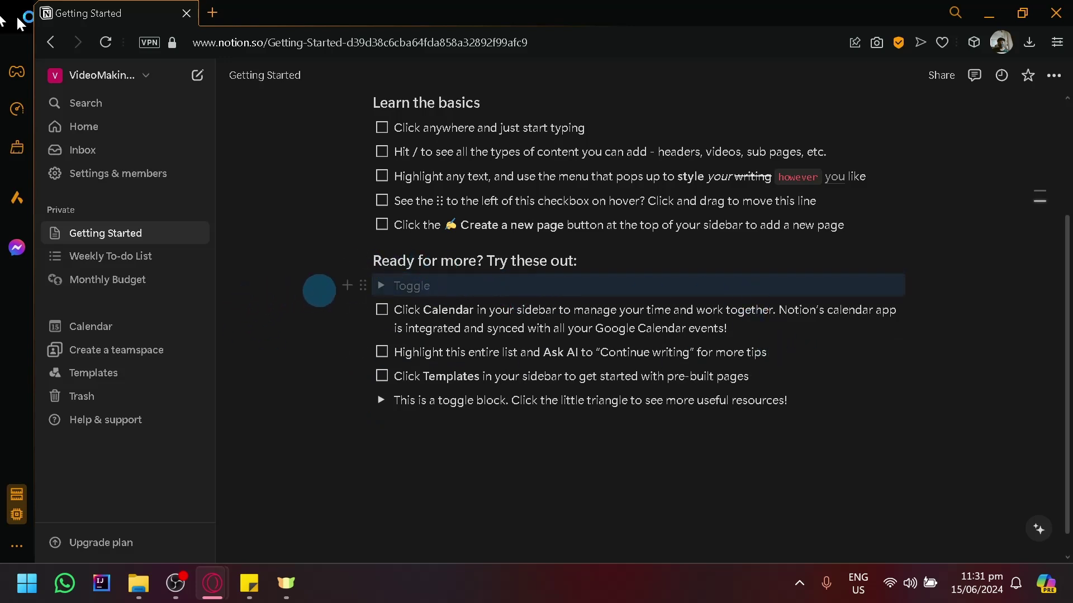
click(382, 286)
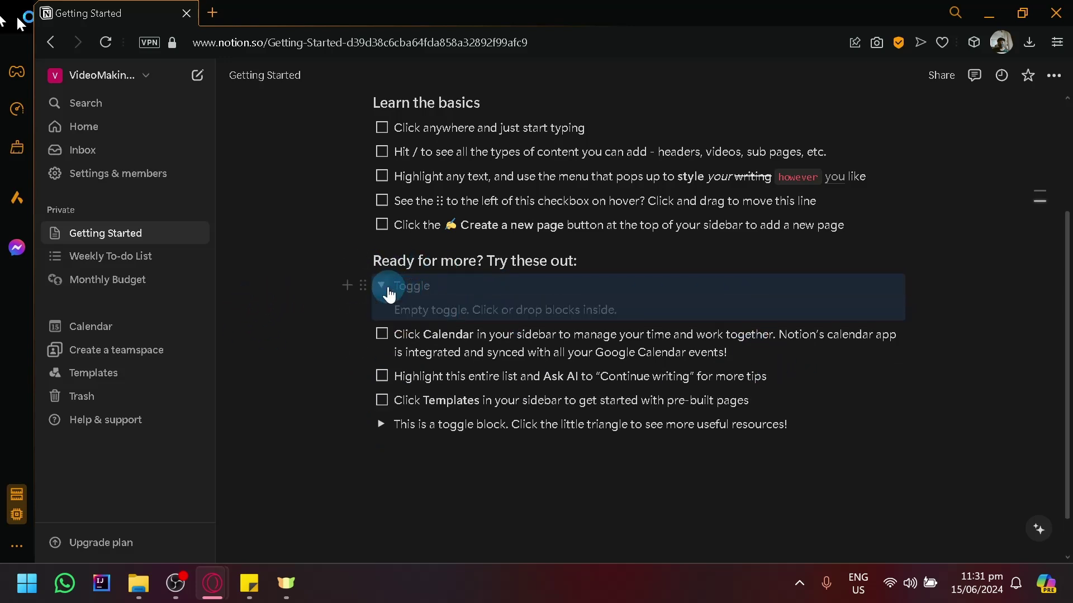
click(384, 288)
Embed a sub-page below the empty toggle and title it "Backend development".
click(348, 286)
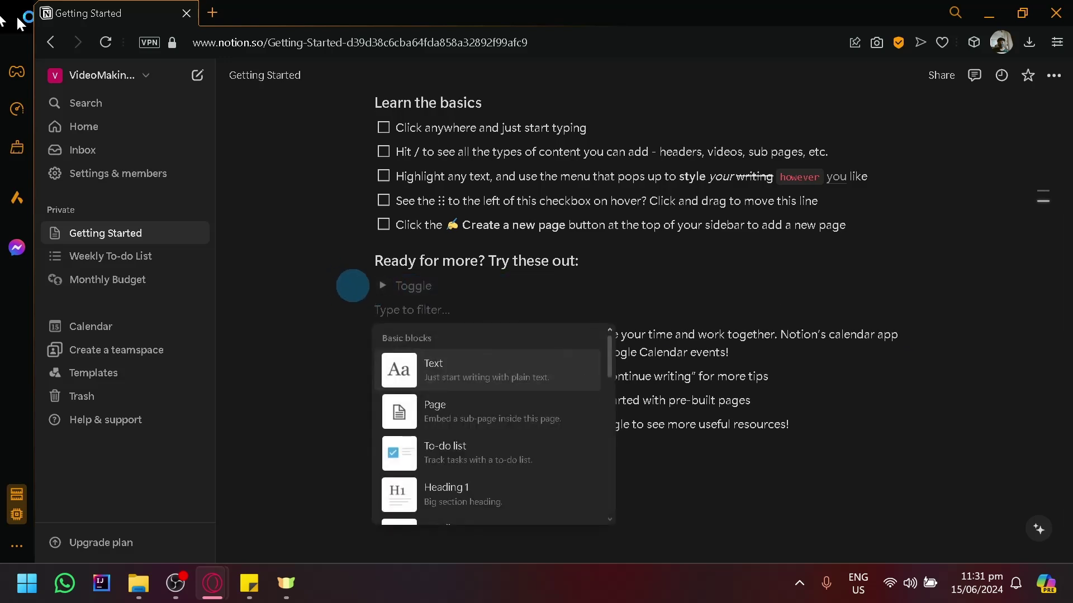
click(363, 299)
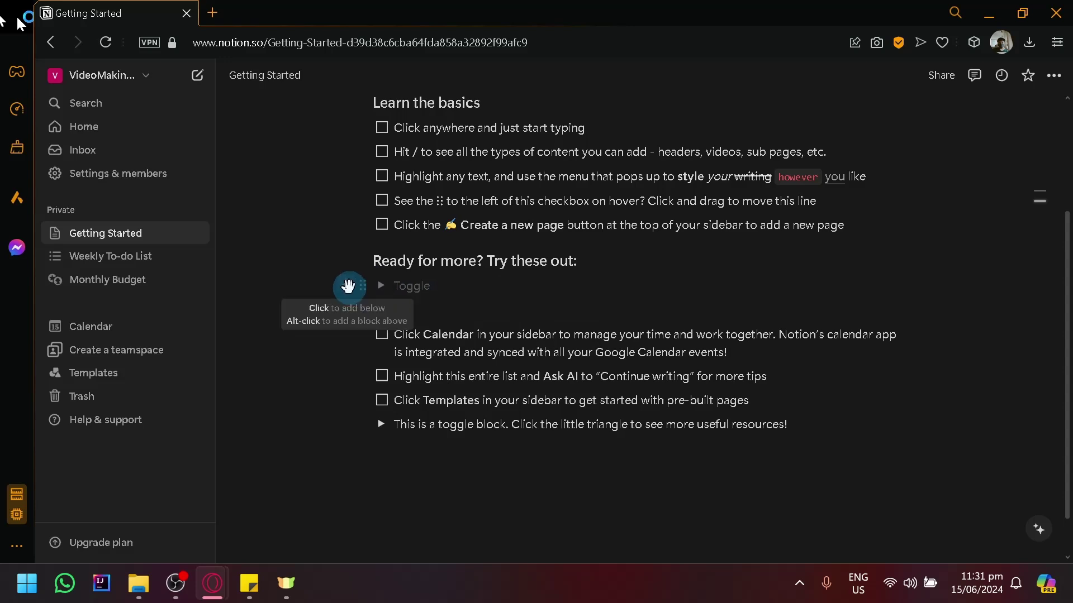
click(348, 286)
scroll(499, 414, down, 3)
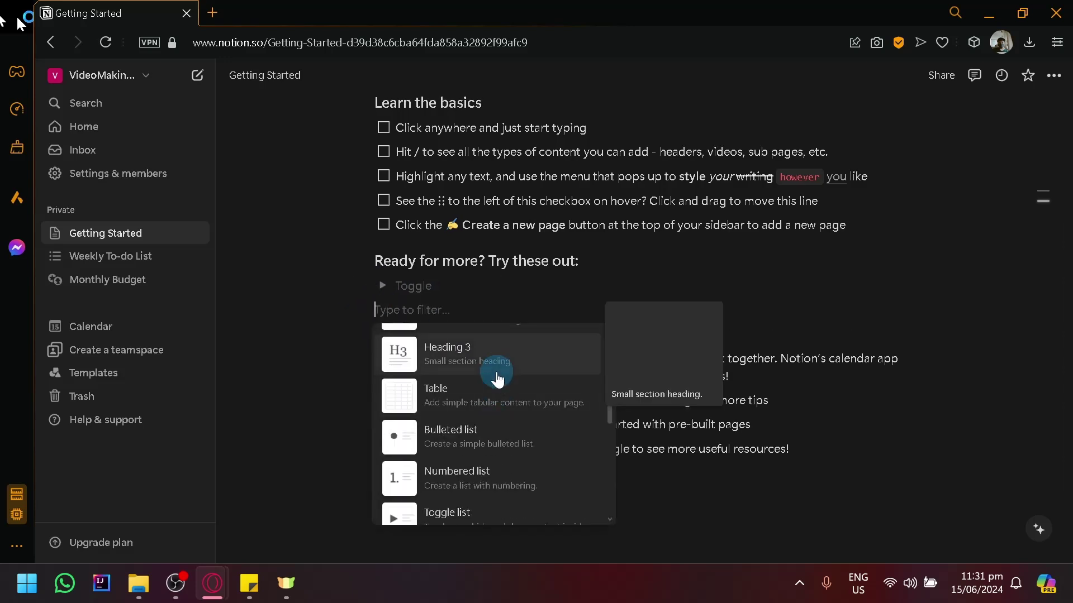
scroll(497, 380, up, 3)
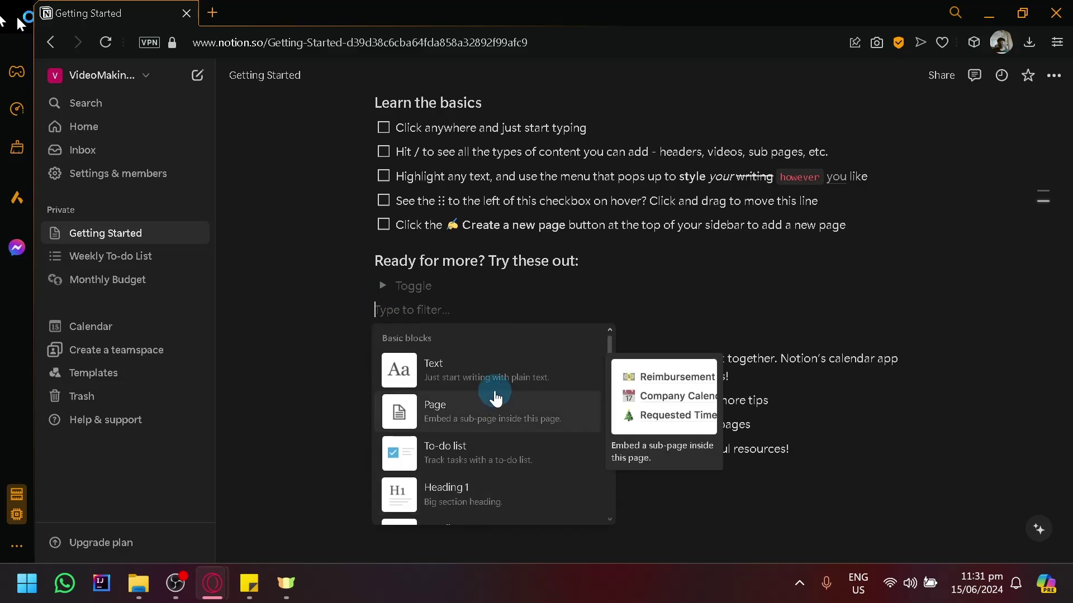
scroll(495, 395, up, 5)
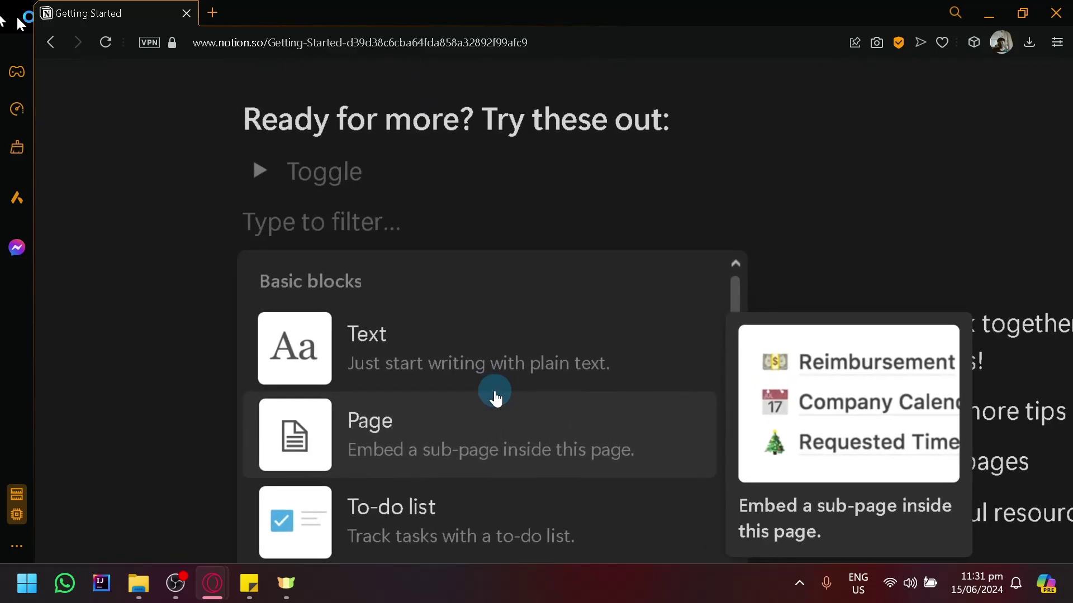
scroll(496, 395, down, 2)
scroll(495, 395, up, 2)
scroll(781, 163, down, 2)
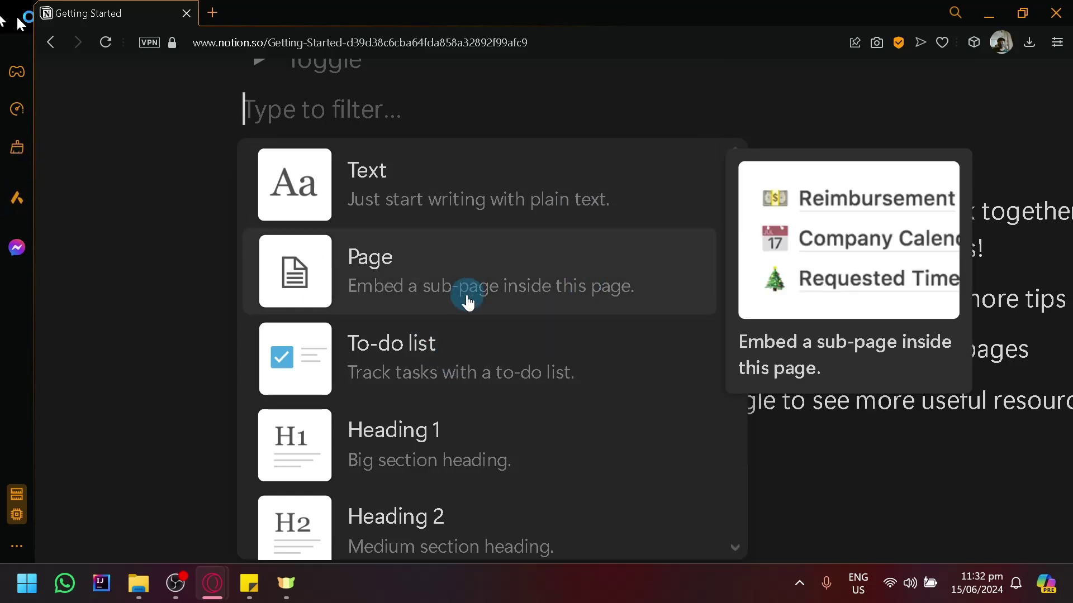
click(468, 301)
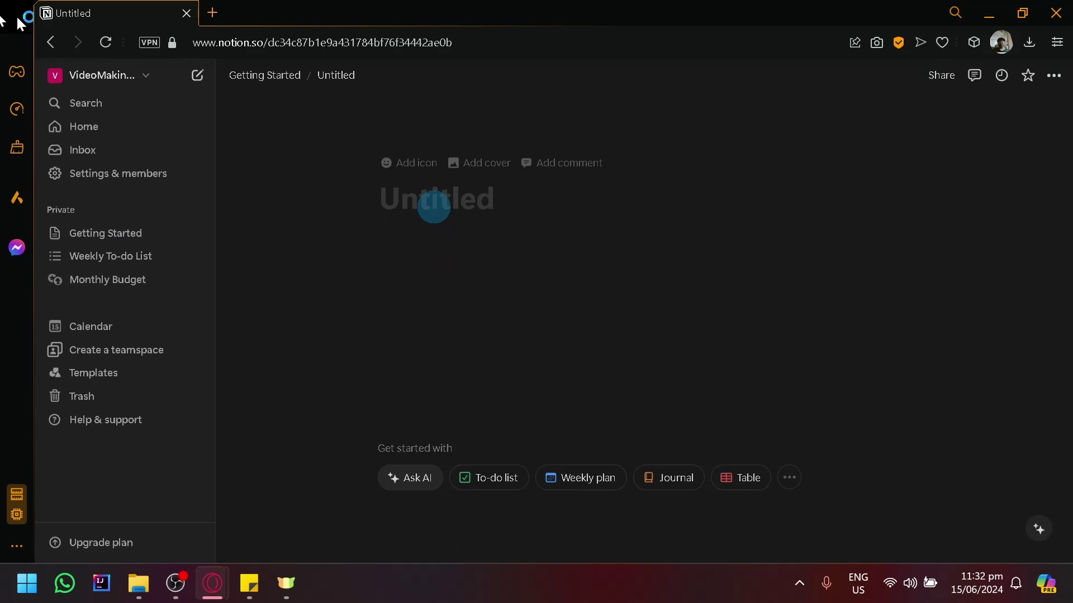
text(Backe)
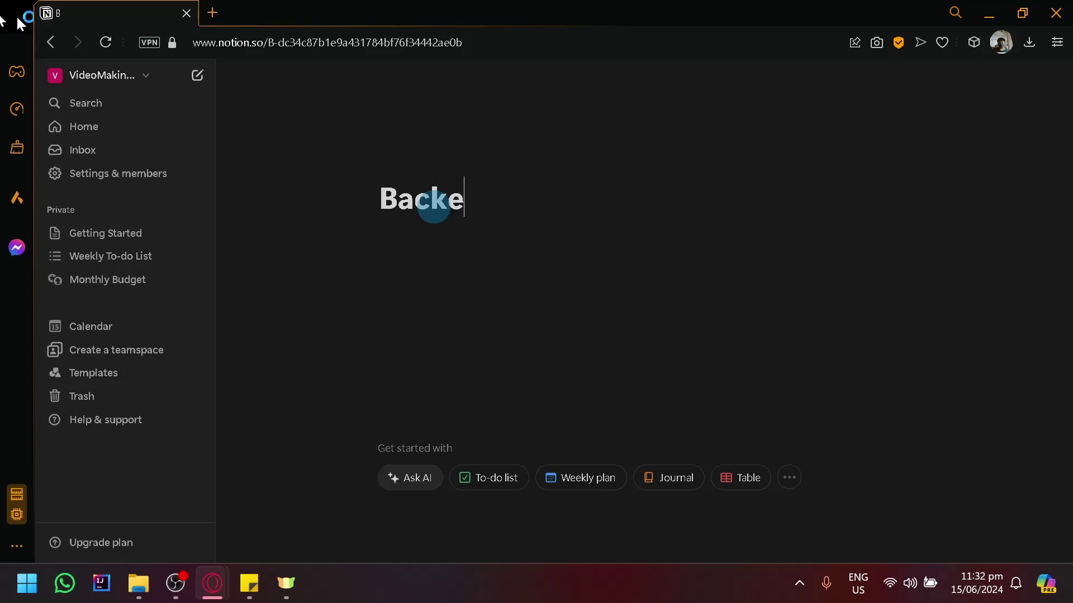
text(nd development)
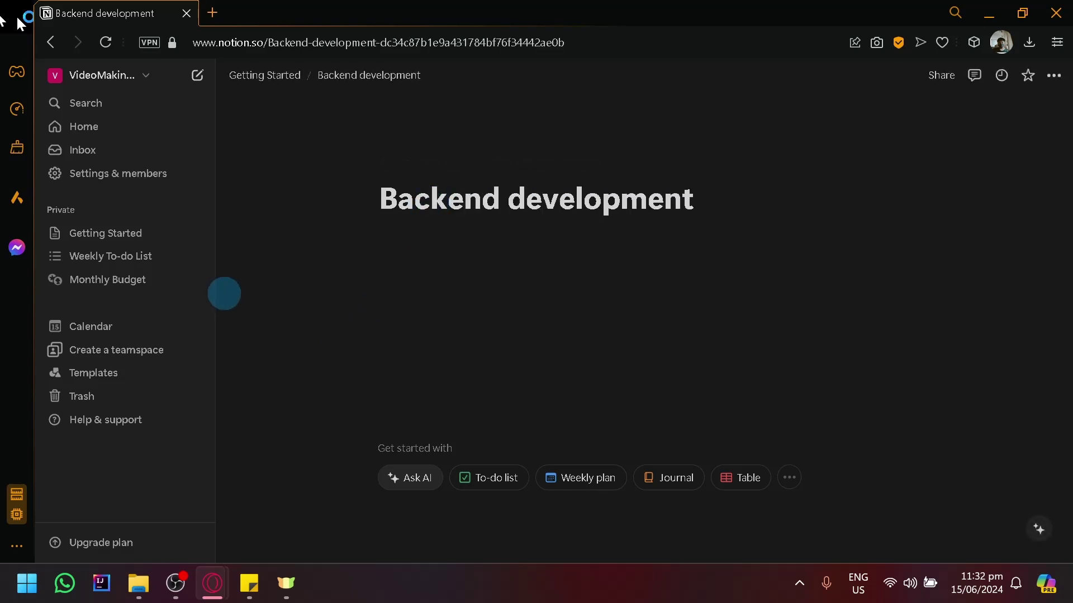
Return to the Getting Started page and give the Backend development sub-page the smiling face with hearts emoji as its icon.
click(132, 241)
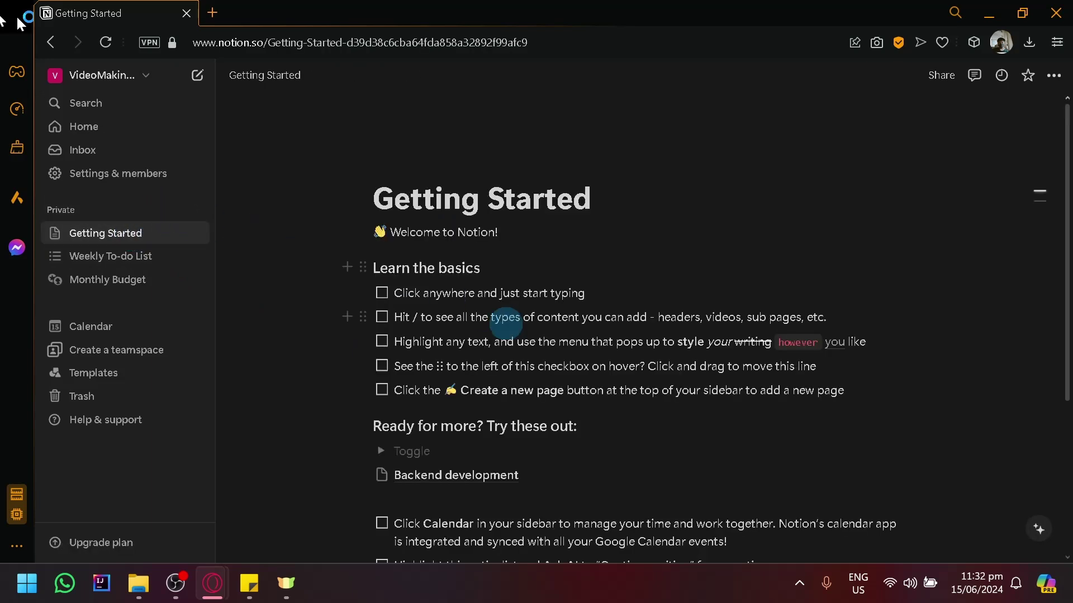
scroll(568, 444, down, 3)
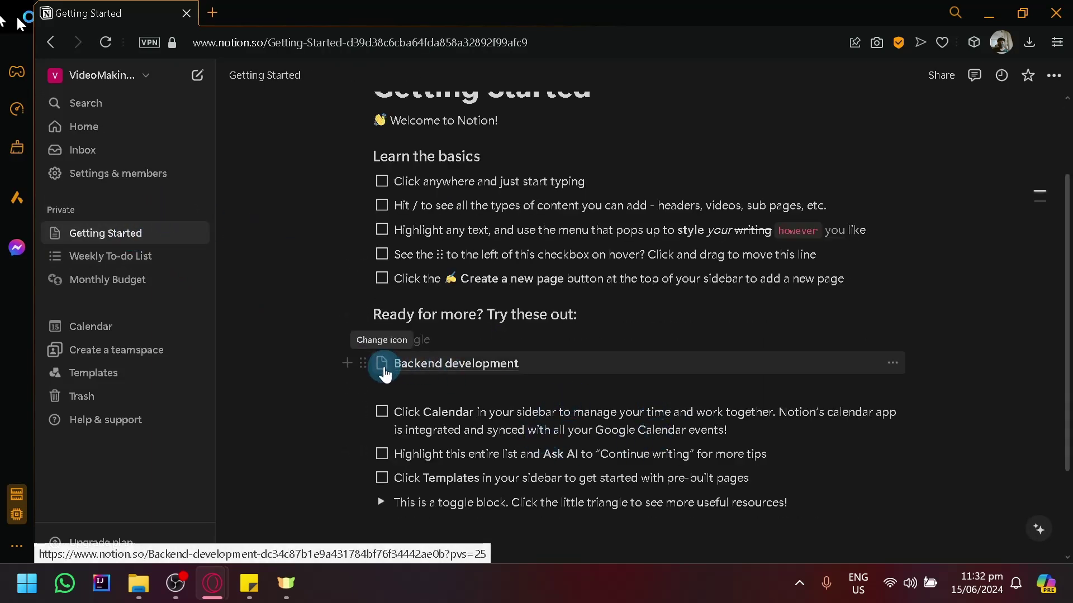
click(383, 366)
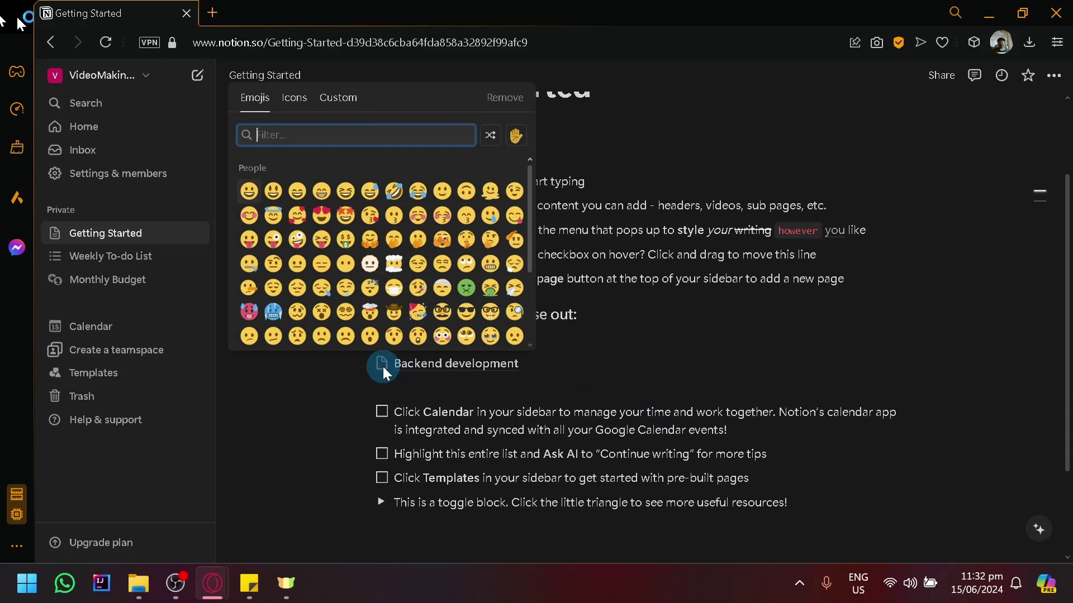
click(300, 218)
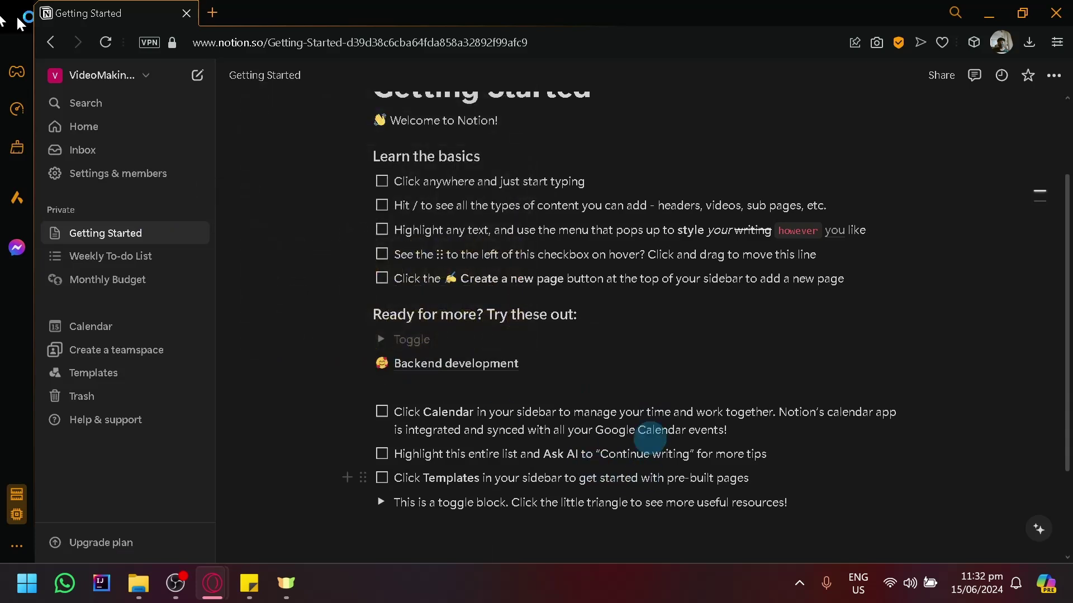
Name the empty toggle above the Backend development sub-page "QUICK LINKS".
click(656, 389)
click(500, 340)
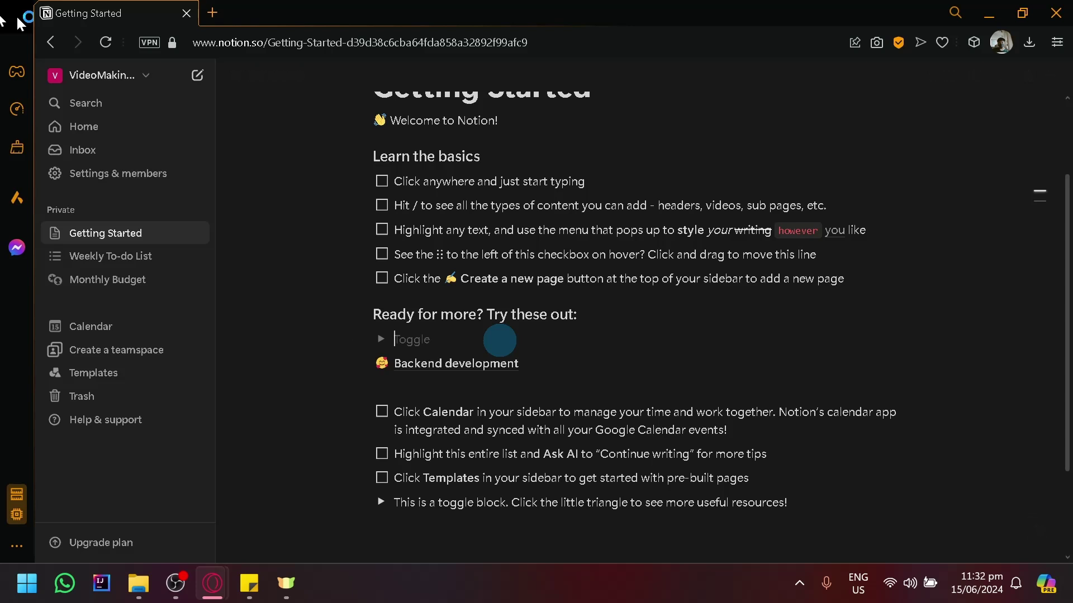
text(QUICK LINKS)
View the Backend development sub-page and go back to the Getting Started page.
click(434, 366)
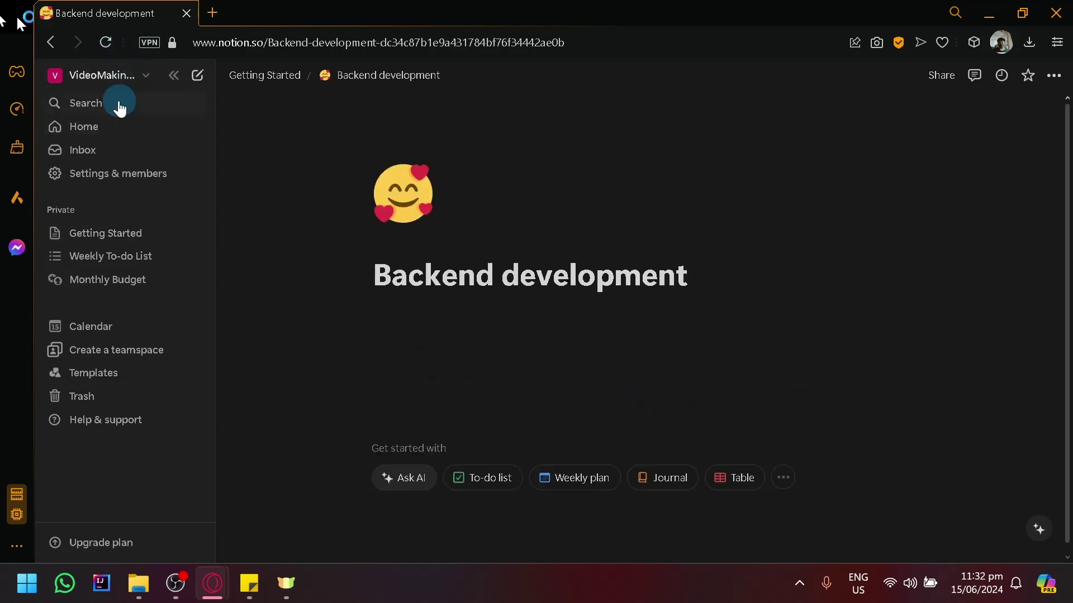
click(55, 38)
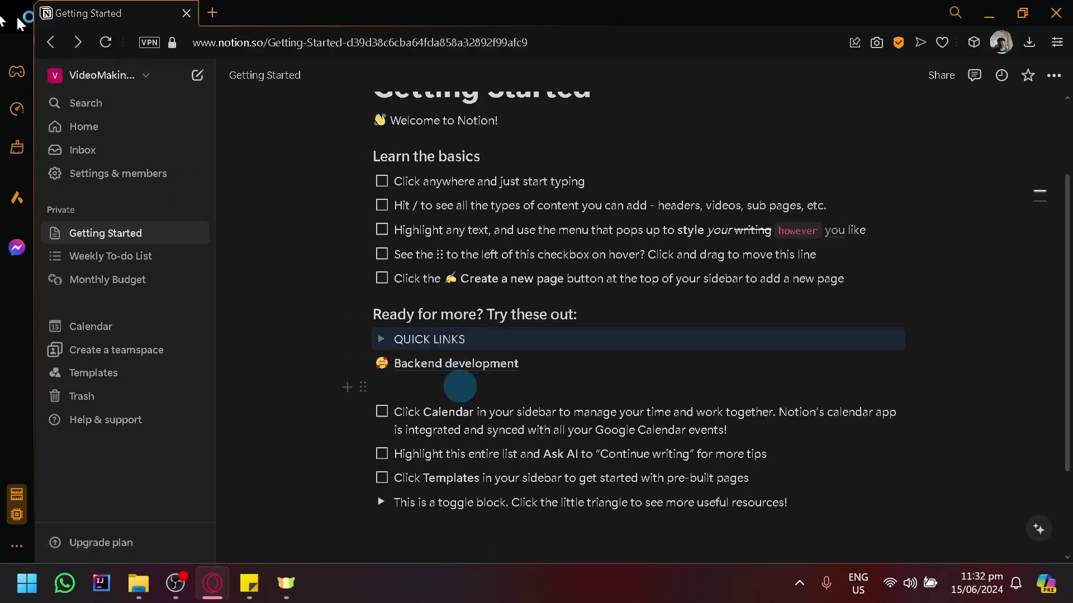
scroll(489, 289, up, 2)
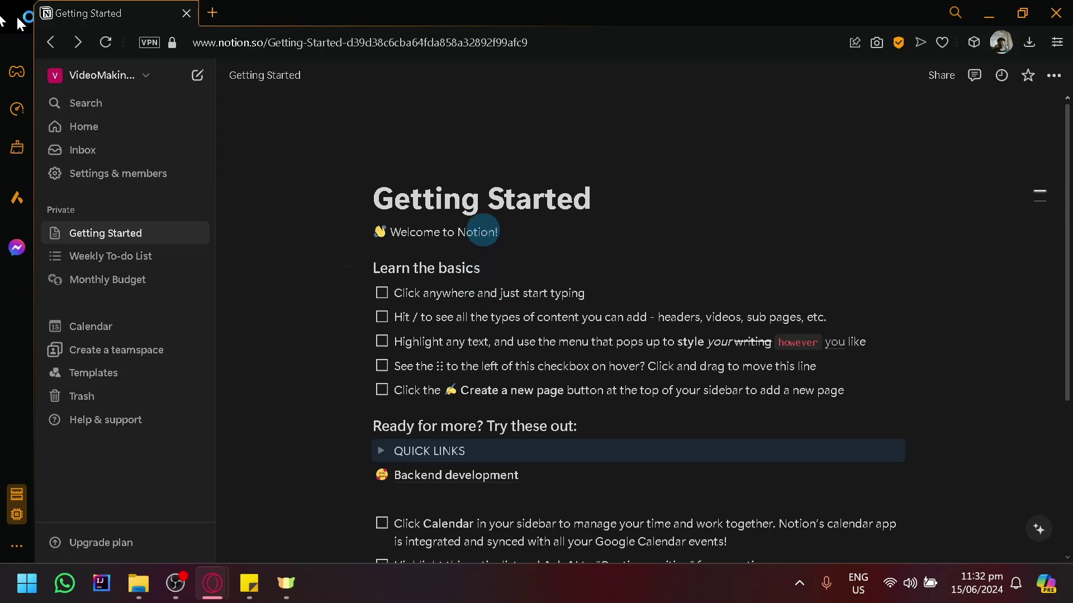
Turn the empty line below the Backend development sub-page into a to-do reading "Read abook", followed by another empty to-do.
scroll(492, 288, down, 4)
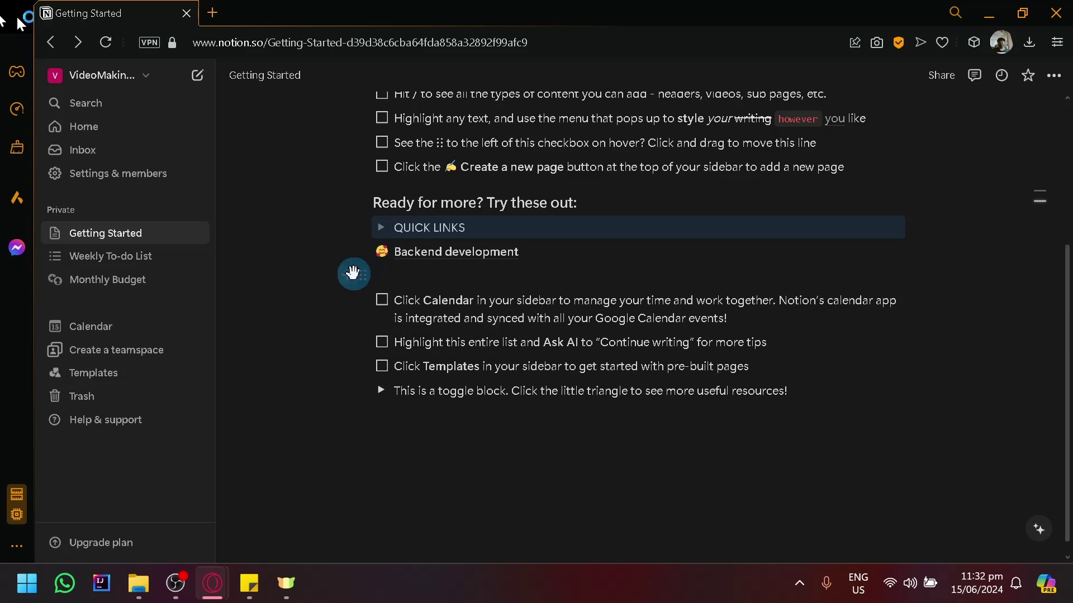
click(352, 274)
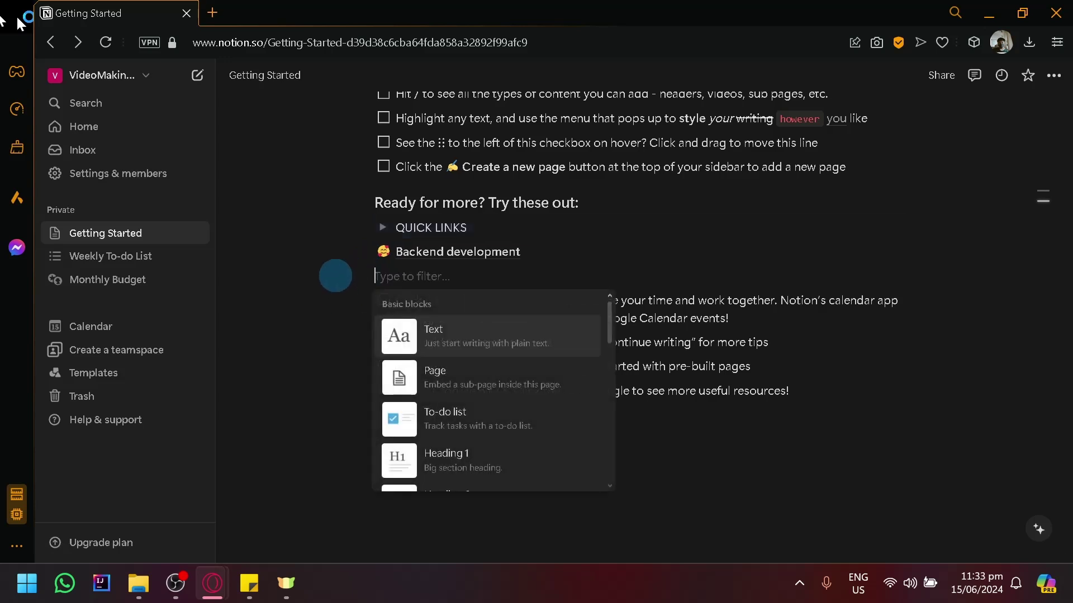
click(490, 416)
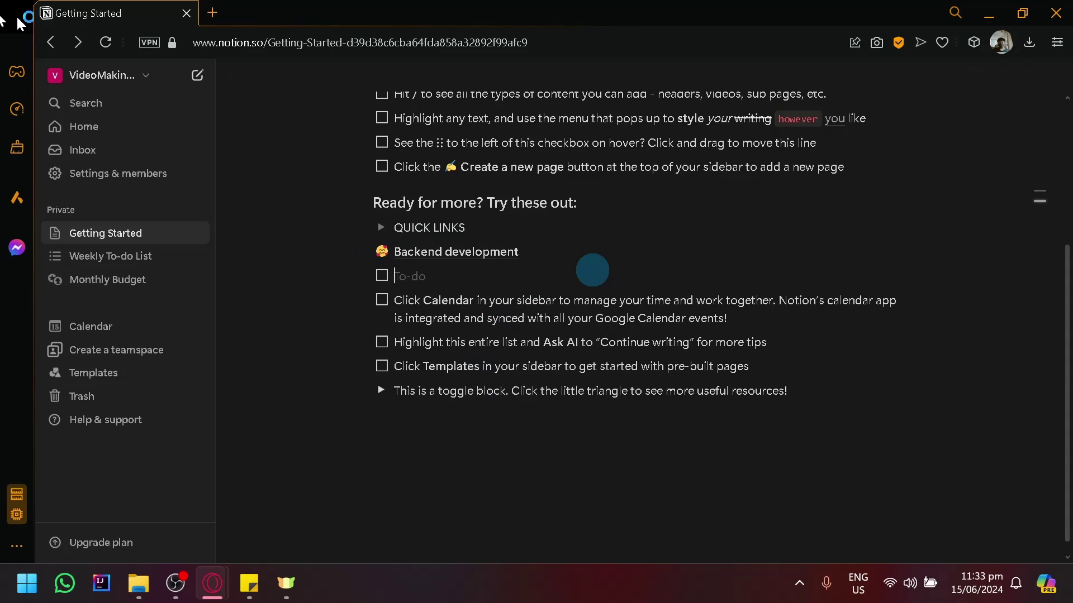
text(Read abook)
key(Return)
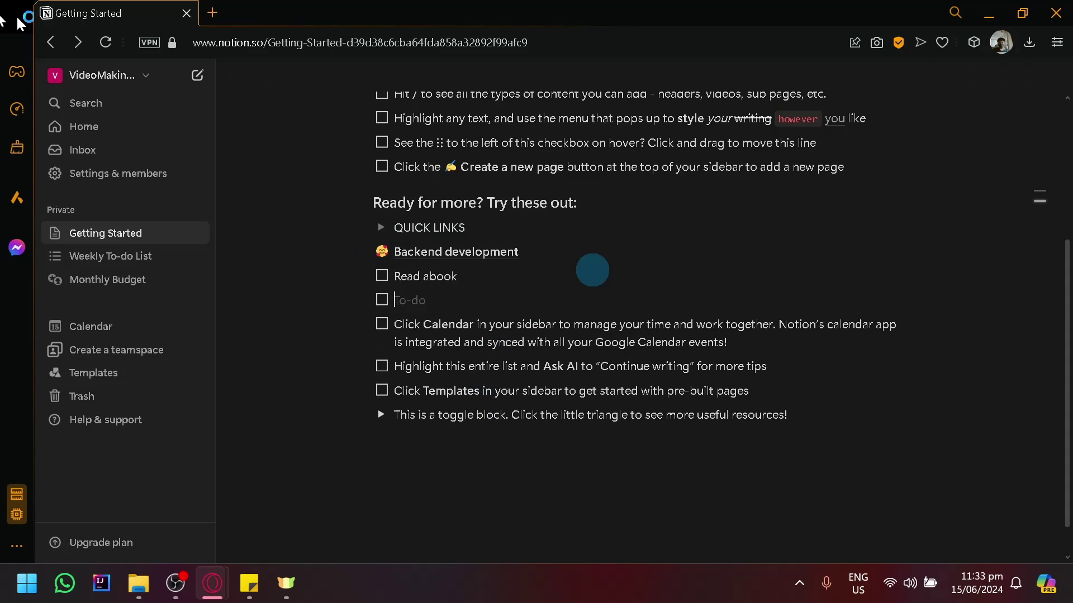
Mark the first two checklist items under "Learn the basics" as done.
scroll(592, 274, up, 2)
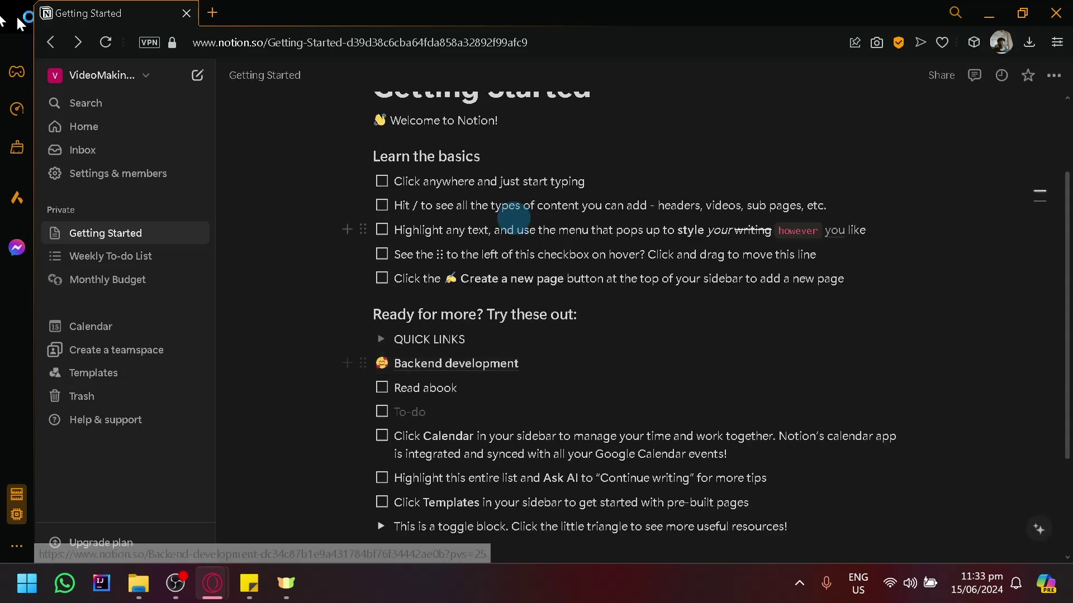
click(382, 182)
click(382, 206)
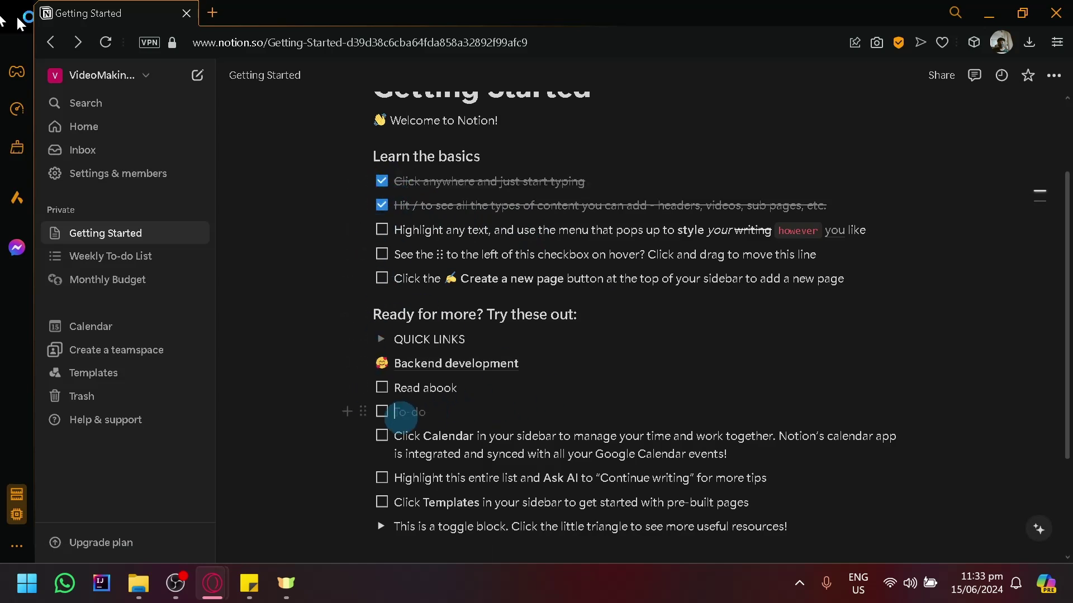
Browse the basic block types and the Notion AI writing options for a new block below the empty to-do.
click(347, 412)
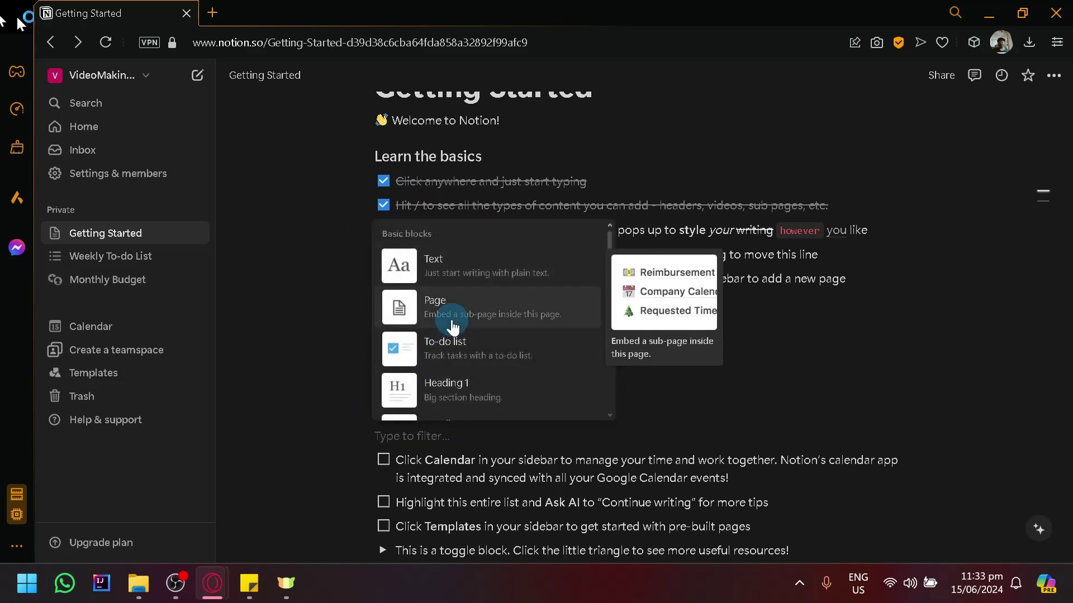
scroll(463, 349, down, 2)
scroll(498, 305, down, 2)
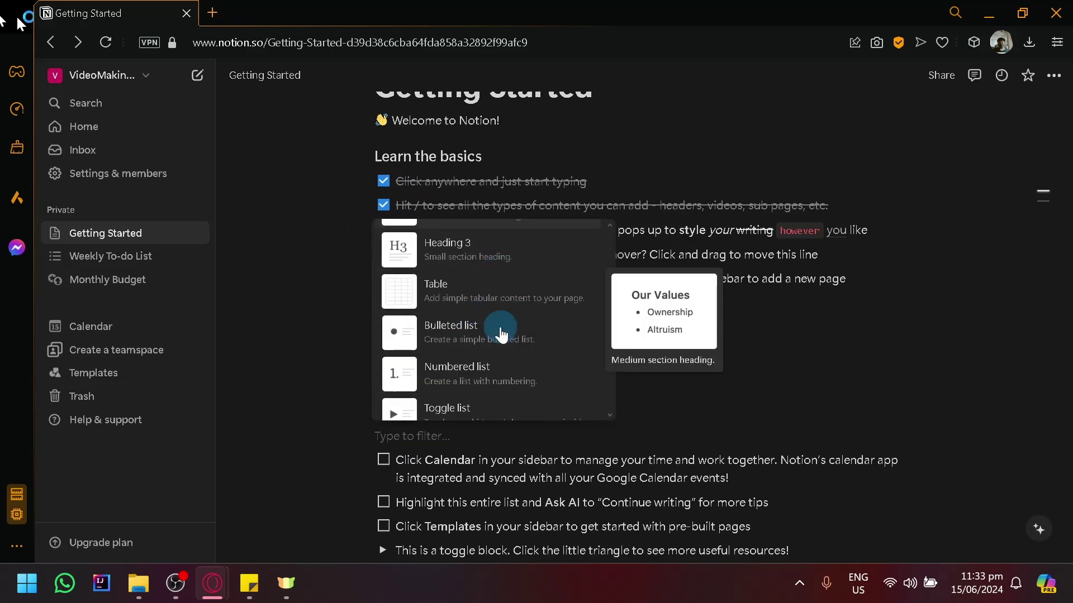
scroll(508, 341, down, 3)
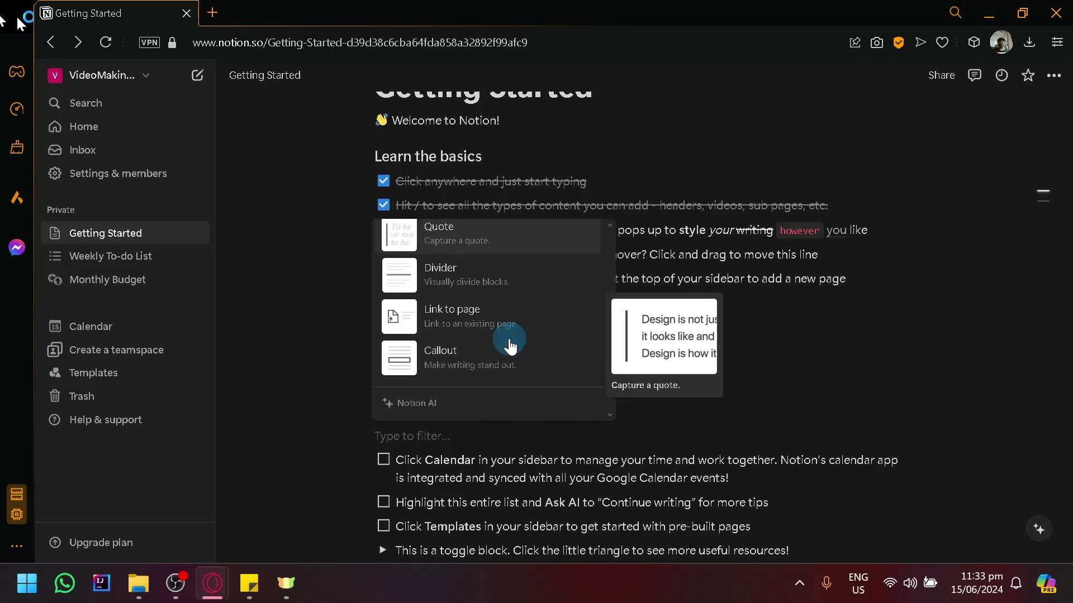
scroll(517, 328, up, 2)
scroll(514, 335, down, 4)
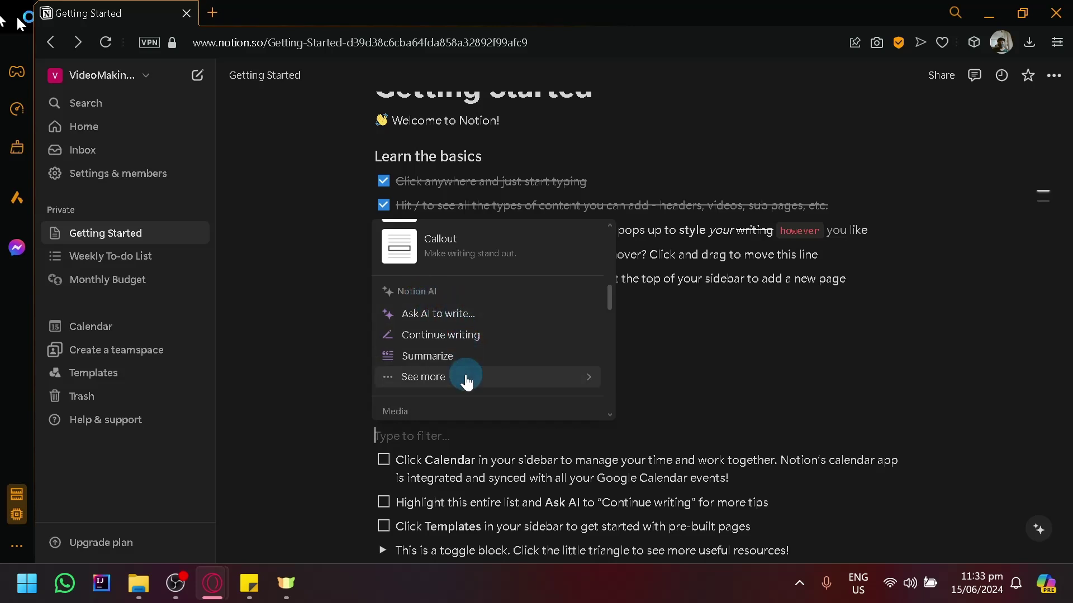
mouse_move(467, 382)
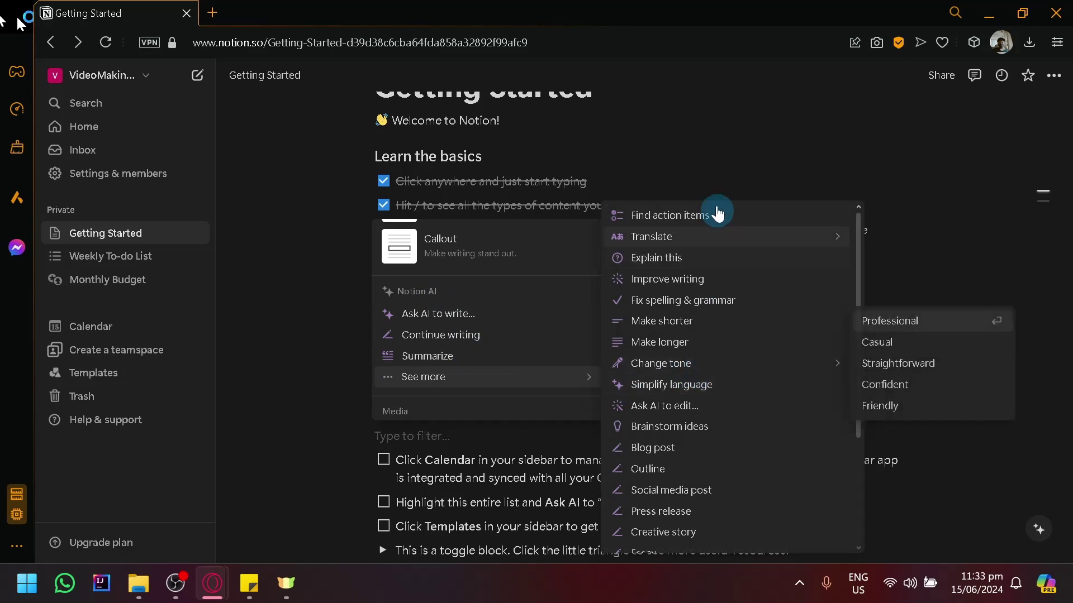
scroll(822, 337, down, 3)
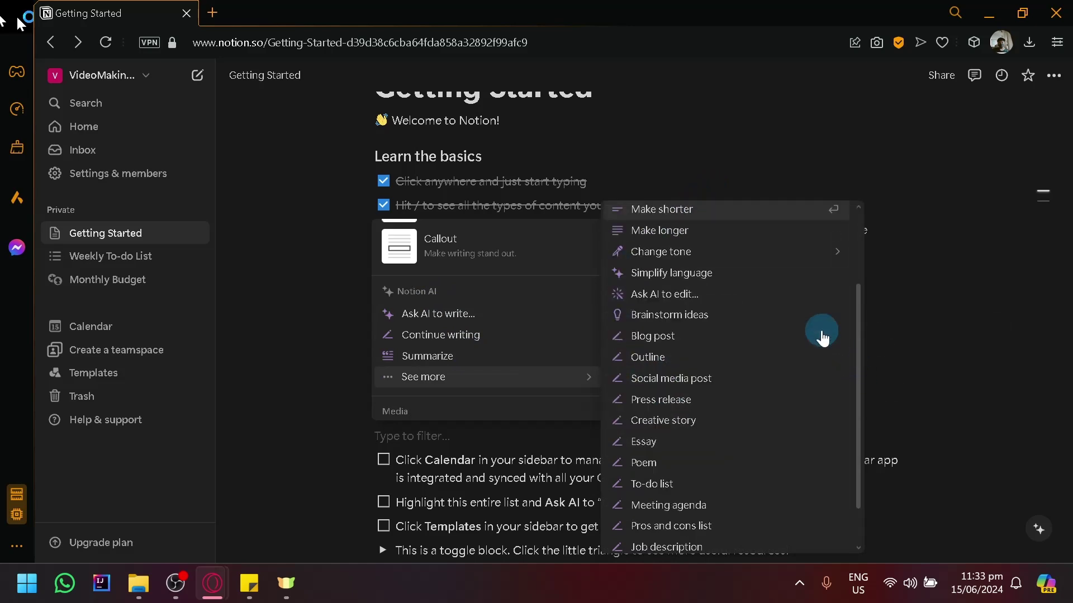
scroll(822, 337, up, 3)
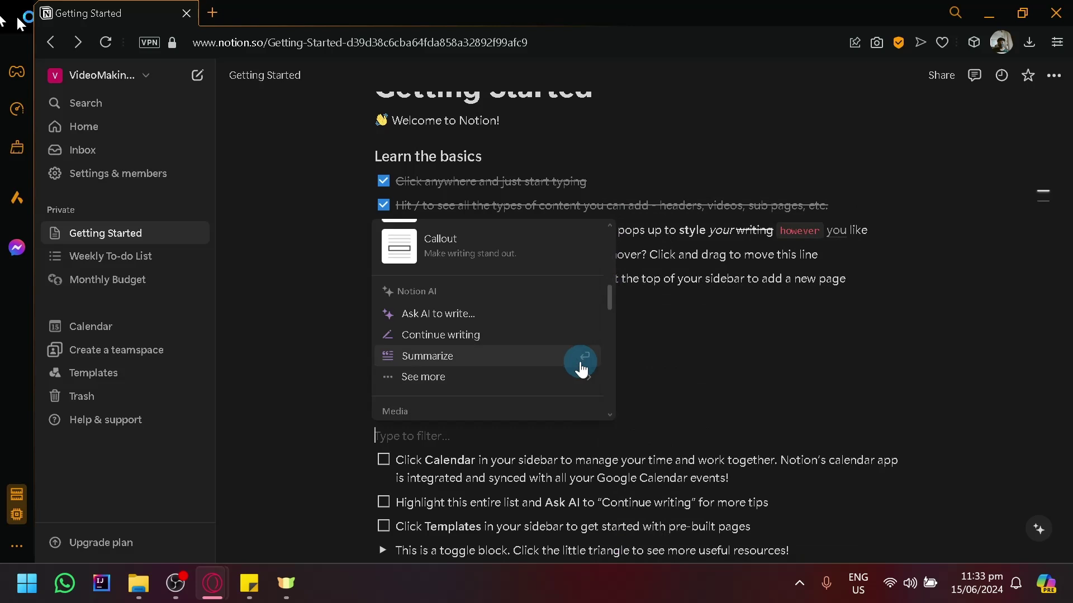
Look through the media, database, advanced and embed block types available for the new block, leaving without choosing one.
scroll(581, 369, down, 5)
scroll(565, 378, up, 4)
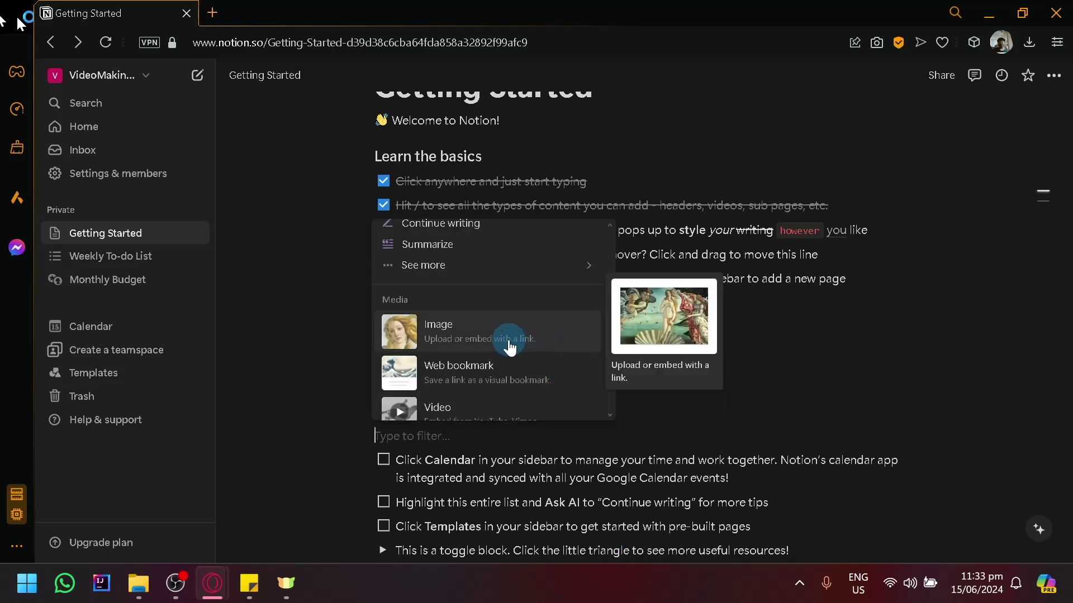
scroll(500, 381, down, 2)
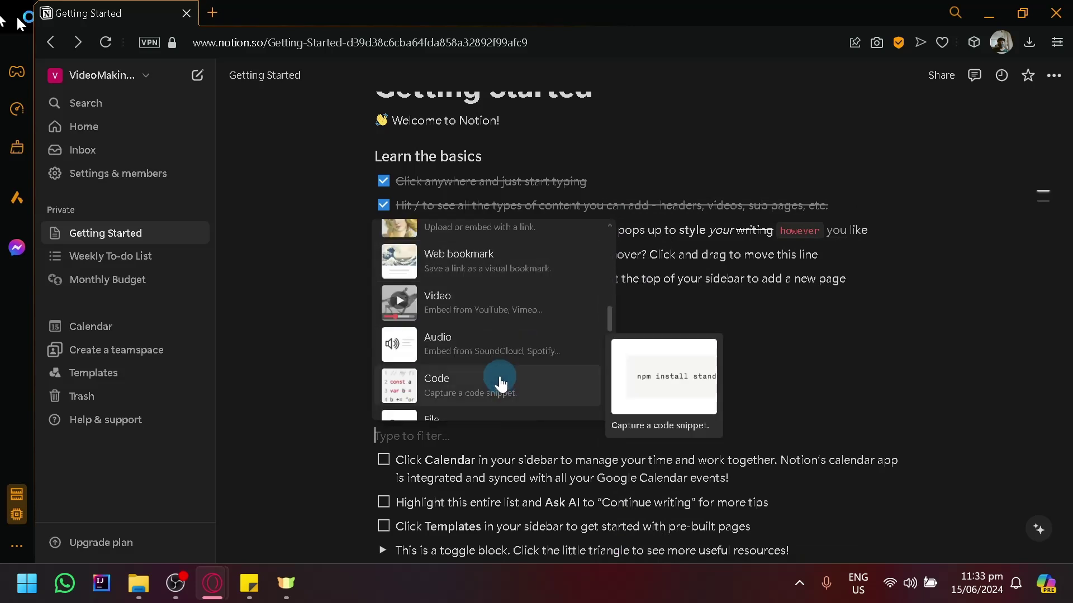
scroll(504, 361, down, 2)
scroll(507, 362, down, 5)
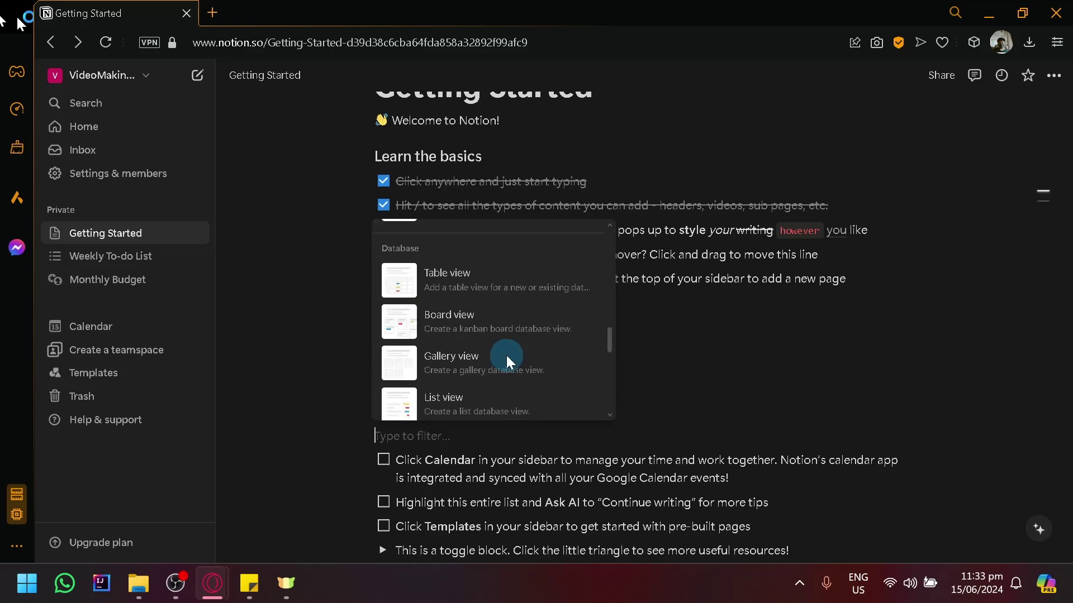
scroll(506, 360, up, 3)
scroll(506, 357, down, 5)
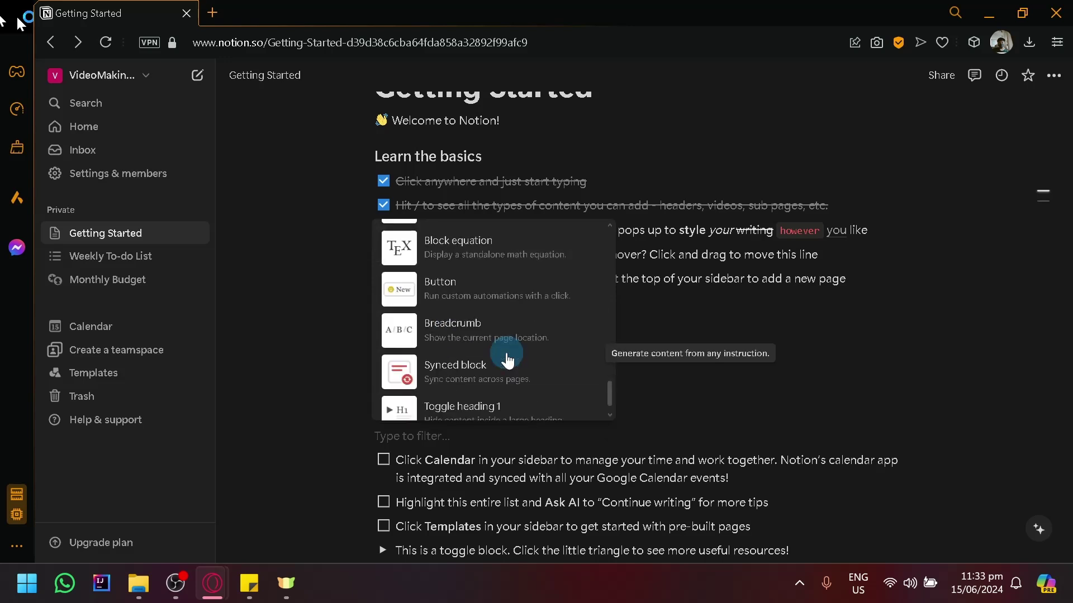
scroll(507, 361, up, 2)
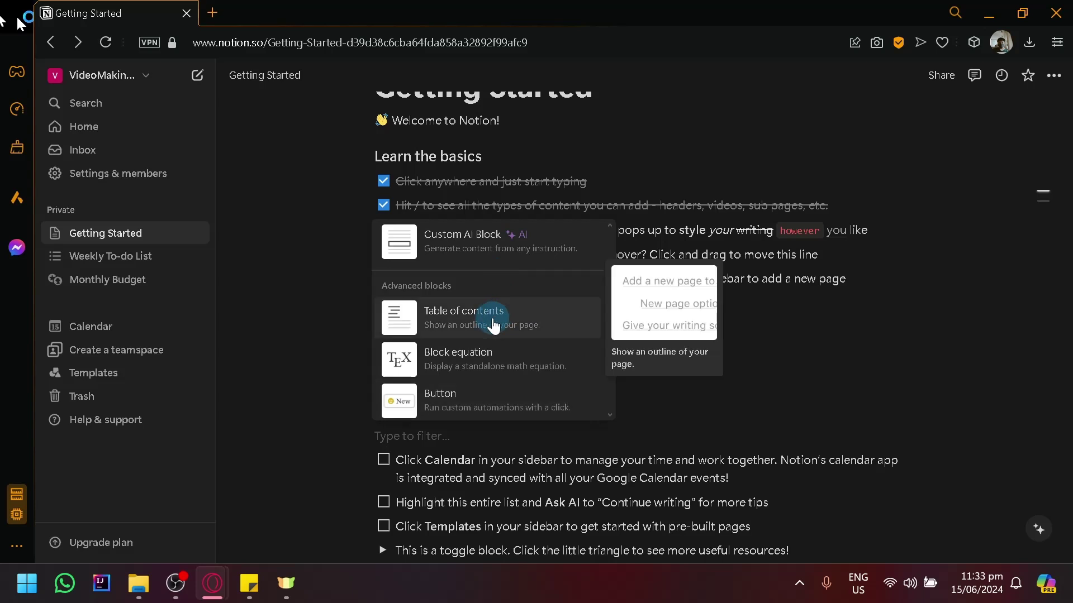
scroll(492, 324, down, 6)
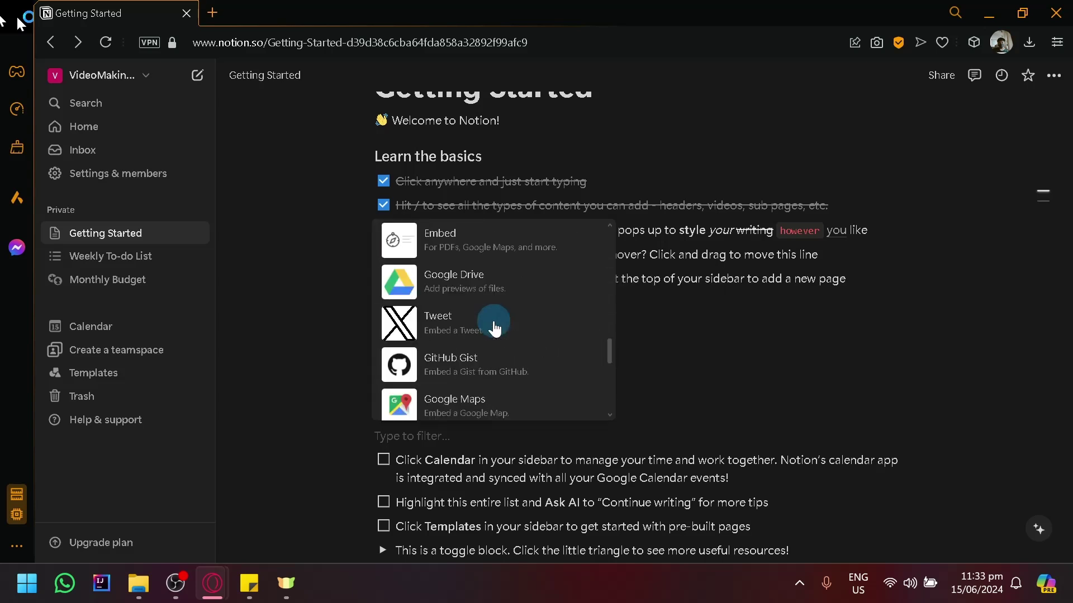
scroll(487, 324, down, 10)
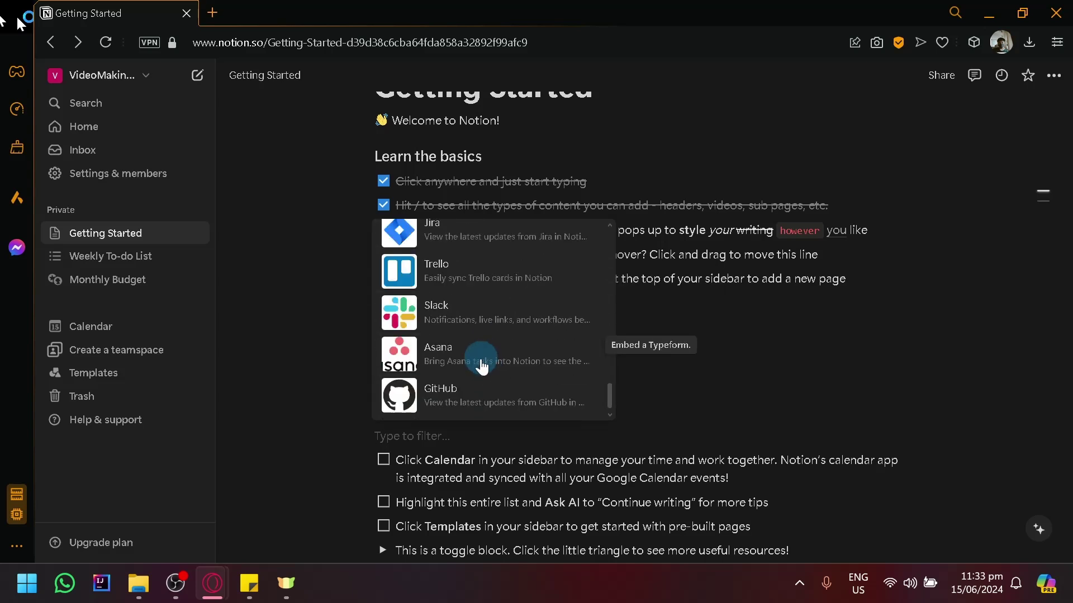
scroll(540, 360, down, 10)
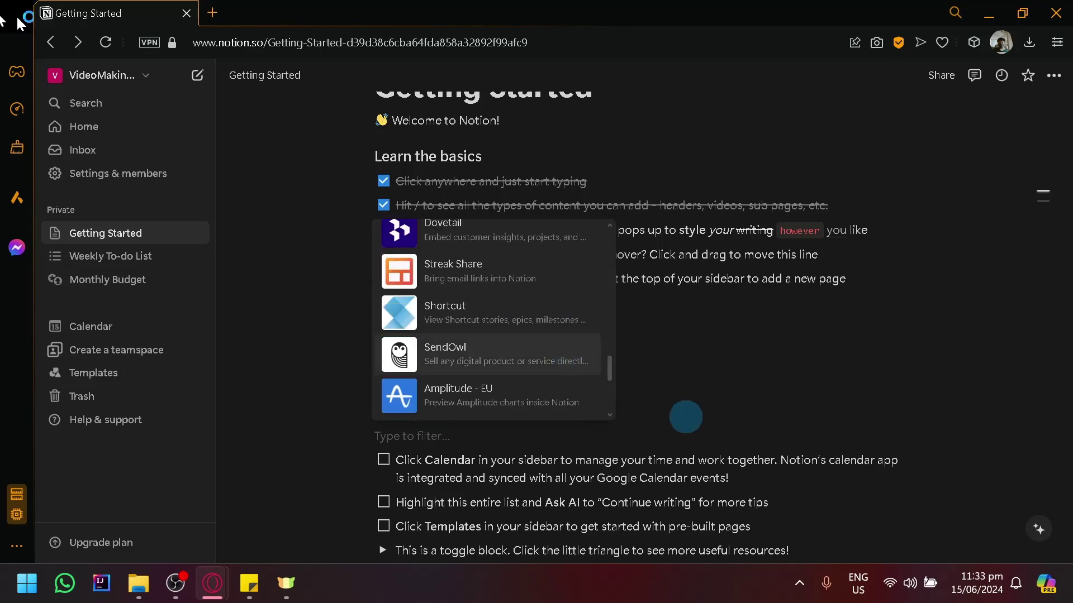
click(721, 408)
Delete the "Ready for more? Try these out:" heading along with the QUICK LINKS toggle, Backend development sub-page and "Read abook" to-do.
drag(721, 408, 350, 328)
key(BackSpace)
key(BackSpace)
key(BackSpace)
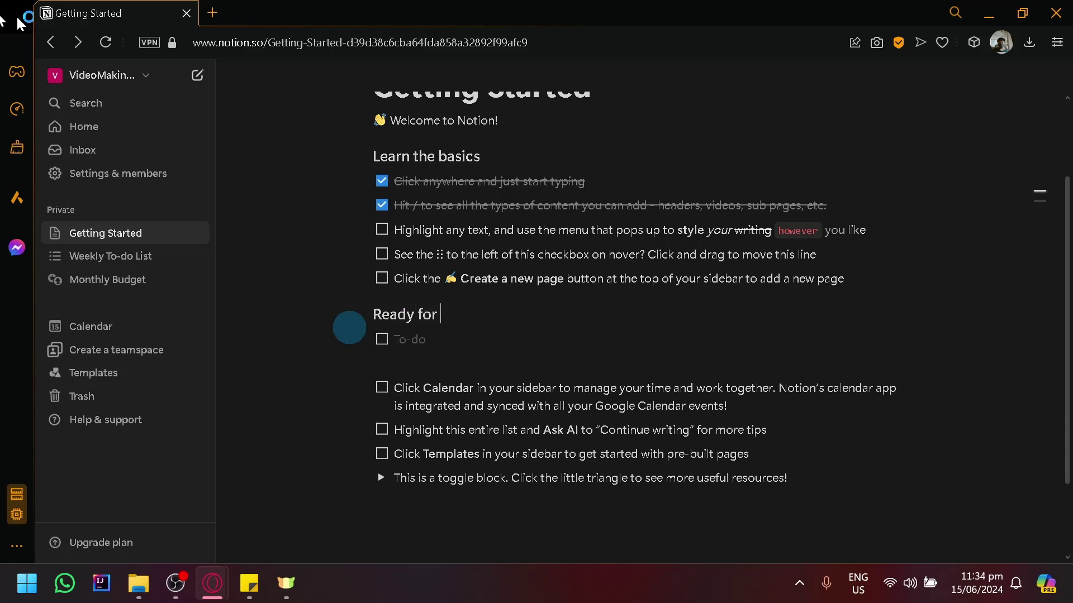
key(BackSpace)
key(BackSpace)
key(BackSpace)
key(BackSpace)
key(BackSpace)
key(BackSpace)
key(BackSpace)
key(BackSpace)
key(BackSpace)
key(BackSpace)
key(BackSpace)
key(BackSpace)
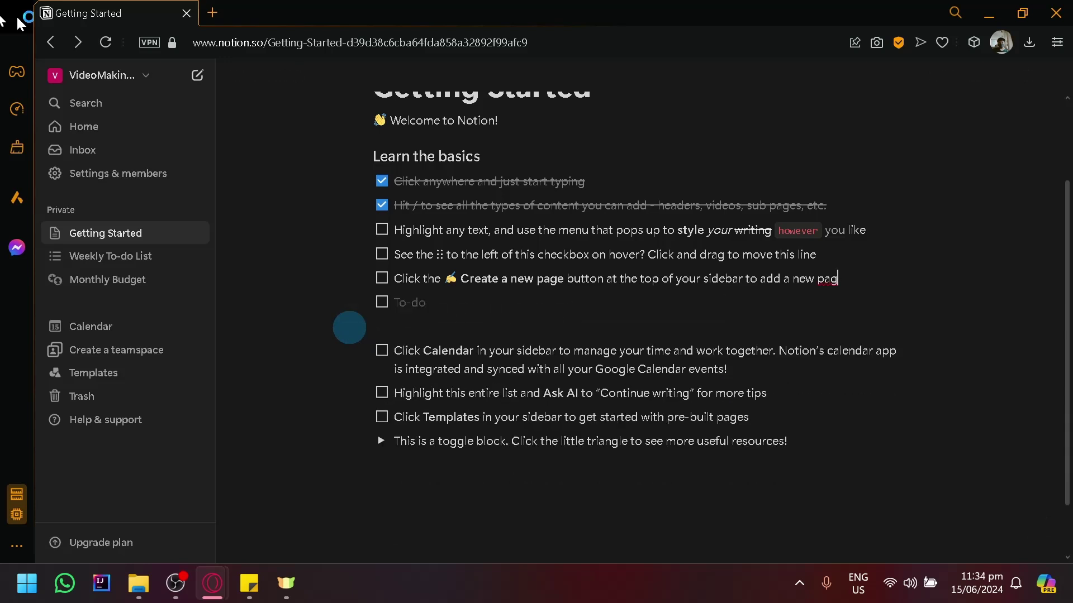
Remove the empty to-do below the "Create a new page" checklist item.
click(428, 301)
key(BackSpace)
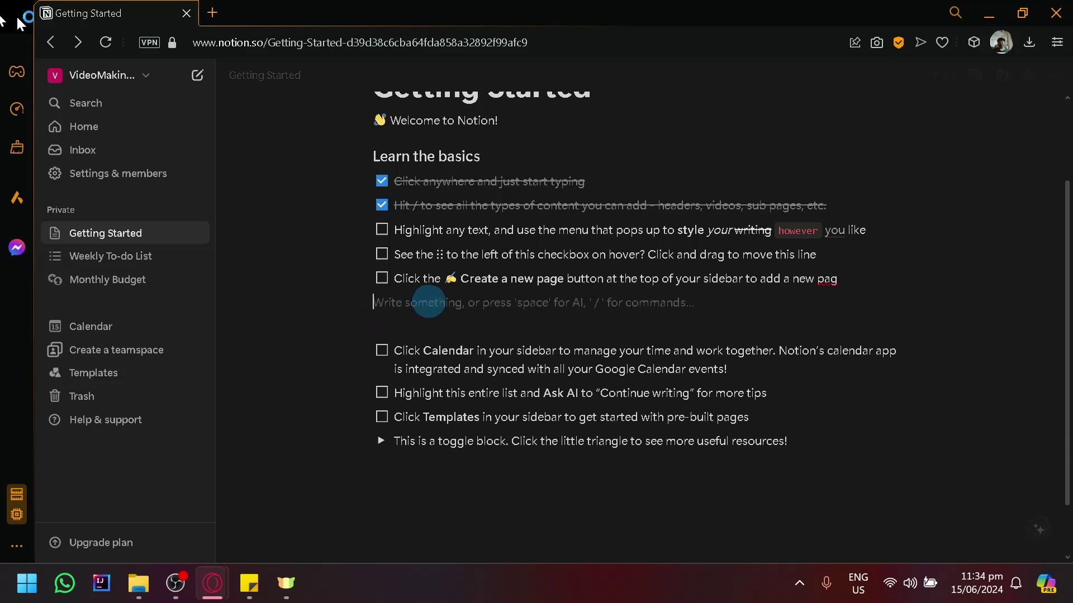
key(BackSpace)
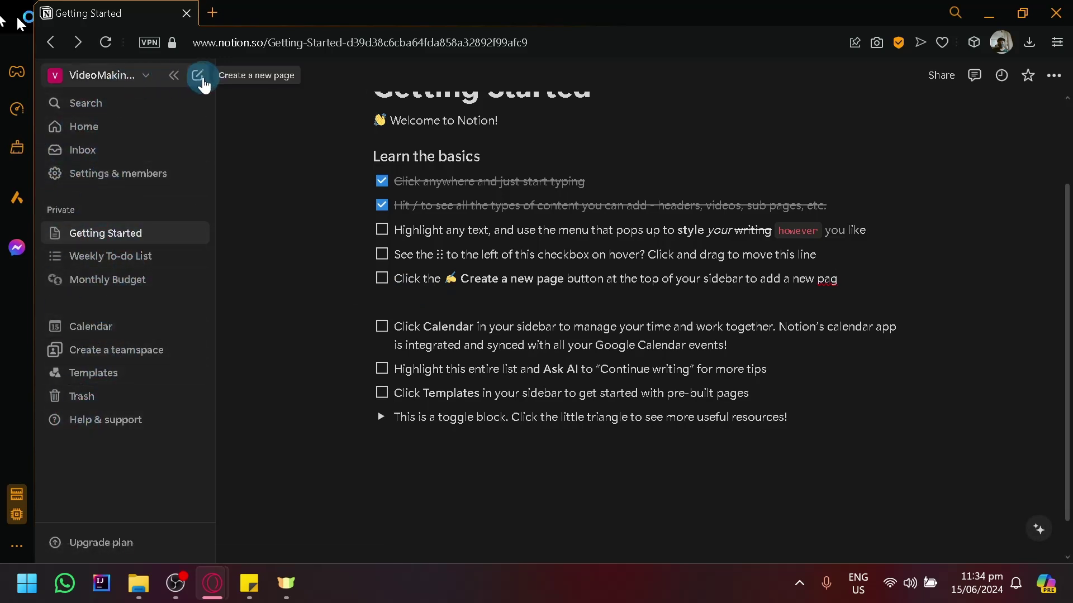
Create a new private page and move it below Monthly Budget in the page list, switching to manual sort.
click(146, 76)
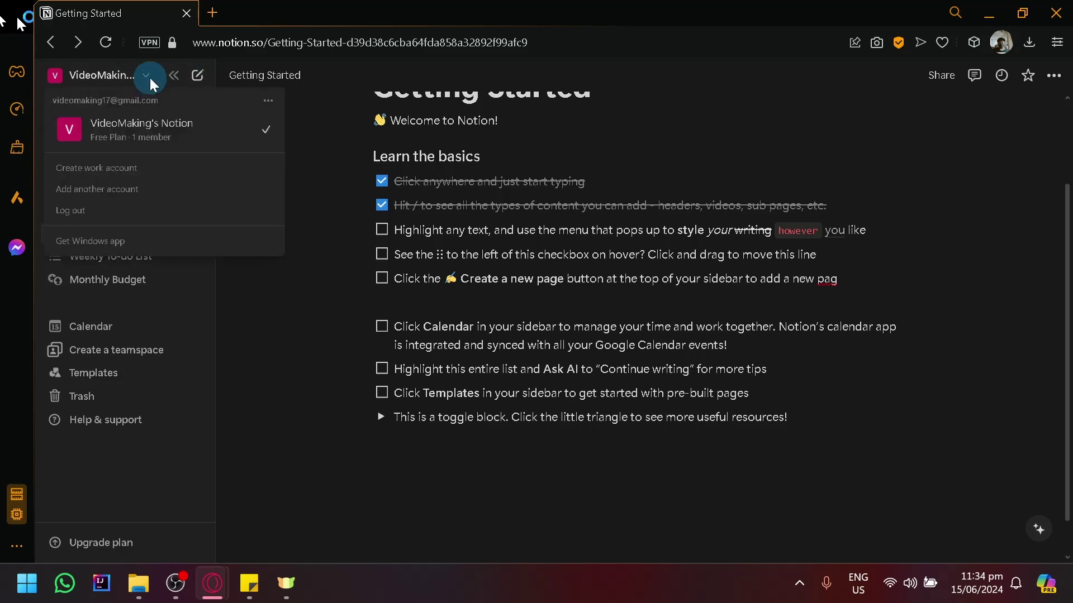
click(149, 78)
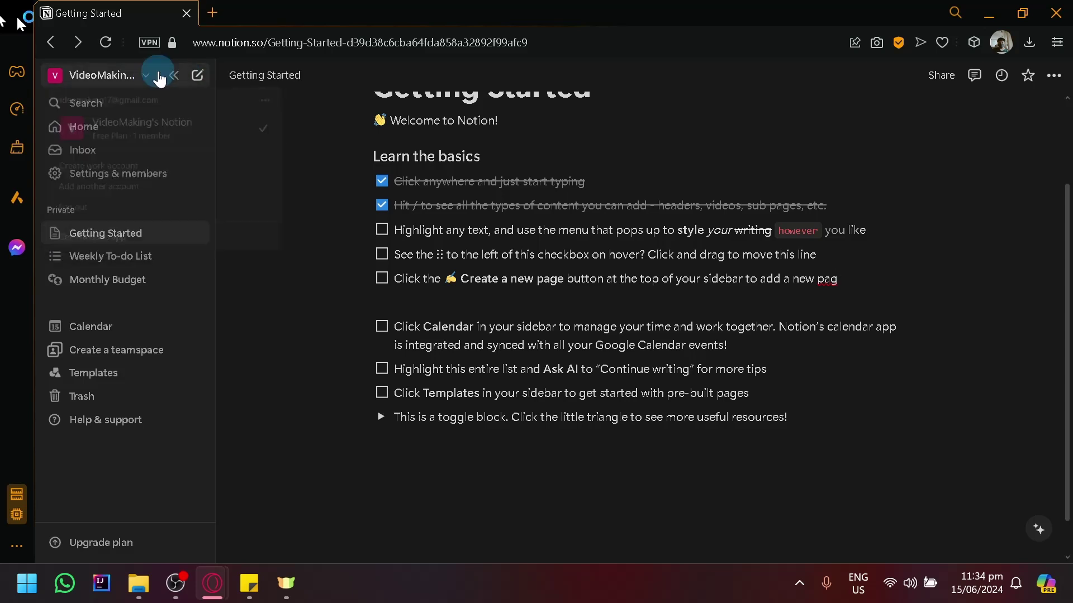
click(200, 78)
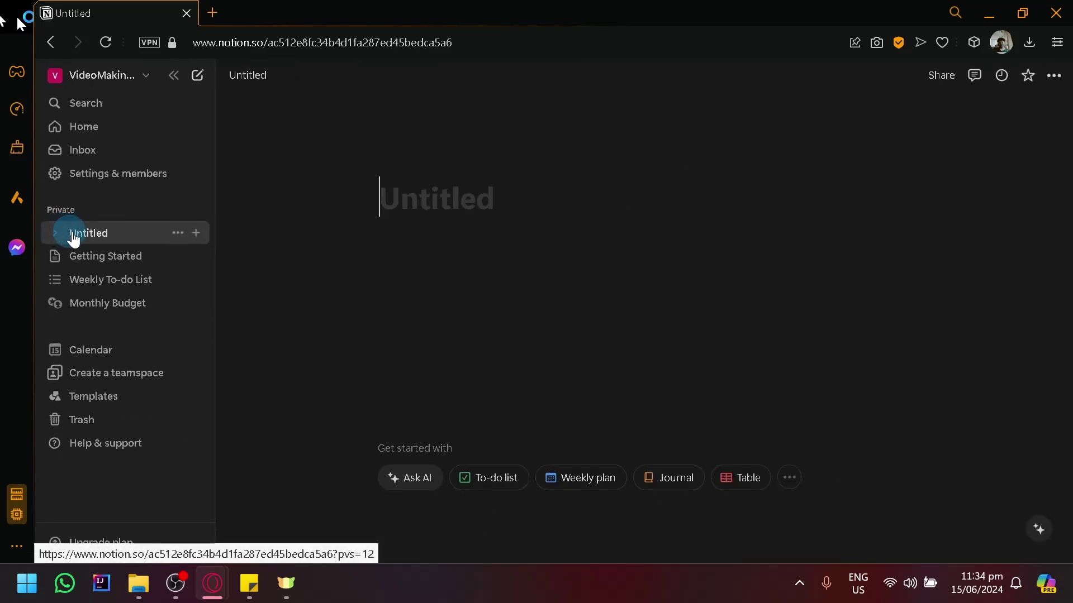
drag(97, 245, 90, 363)
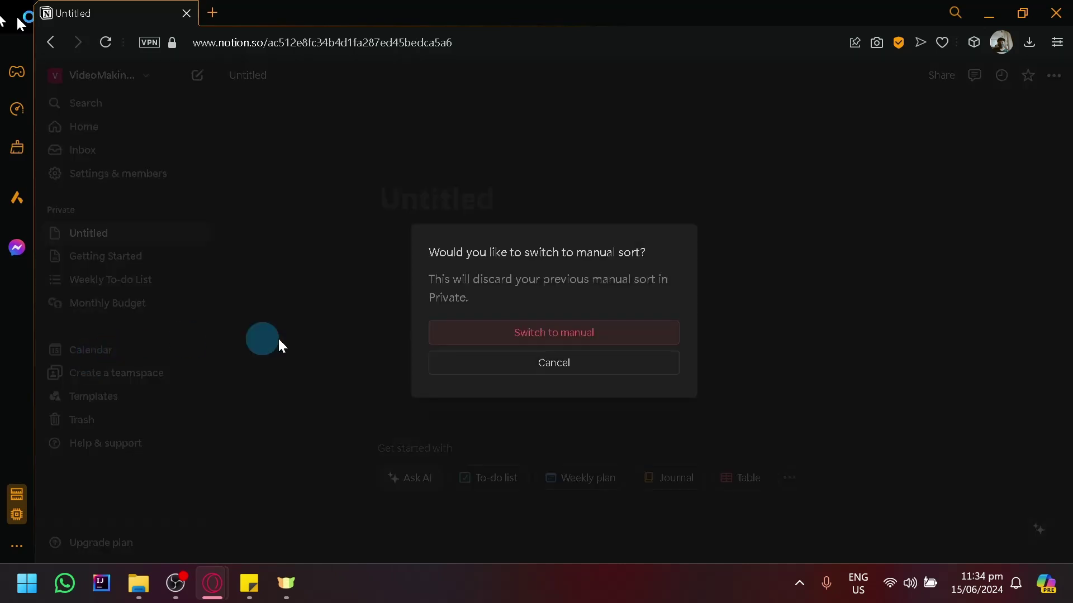
click(525, 349)
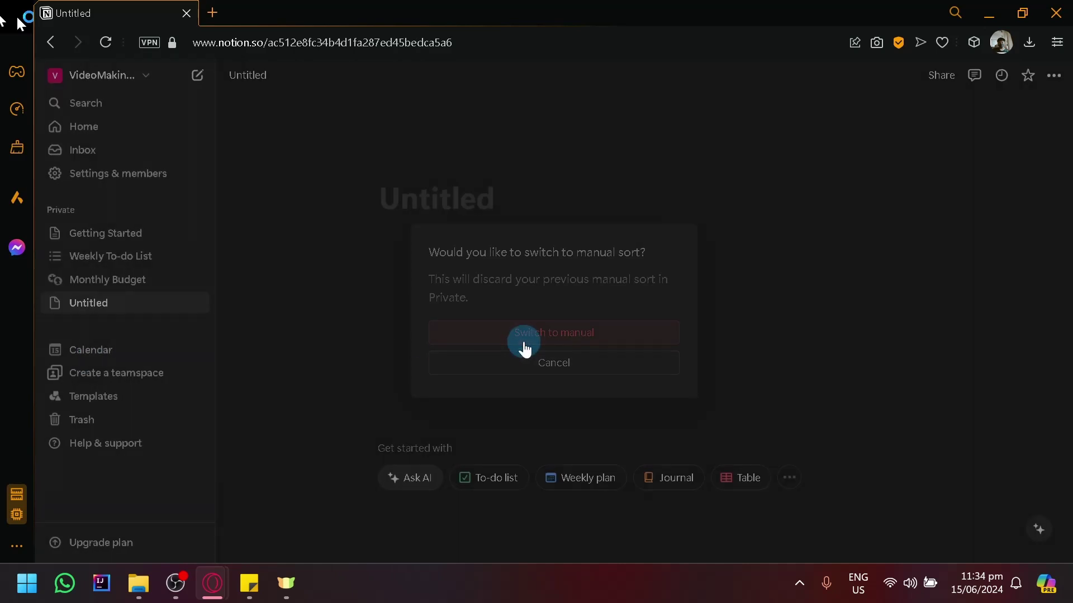
mouse_move(77, 304)
mouse_down()
mouse_move(76, 376)
mouse_move(95, 304)
mouse_up()
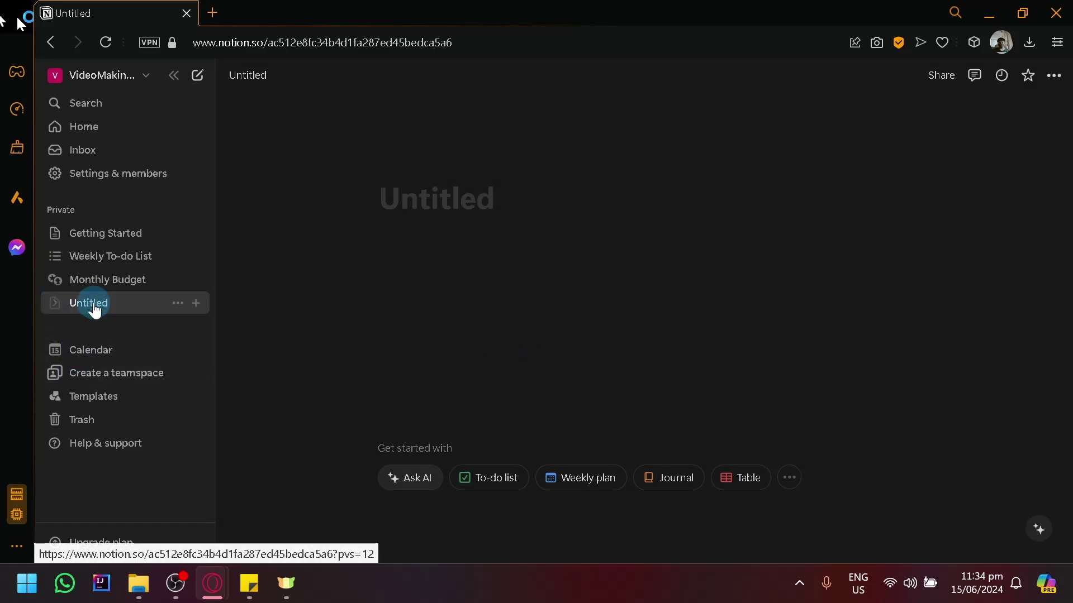
click(179, 304)
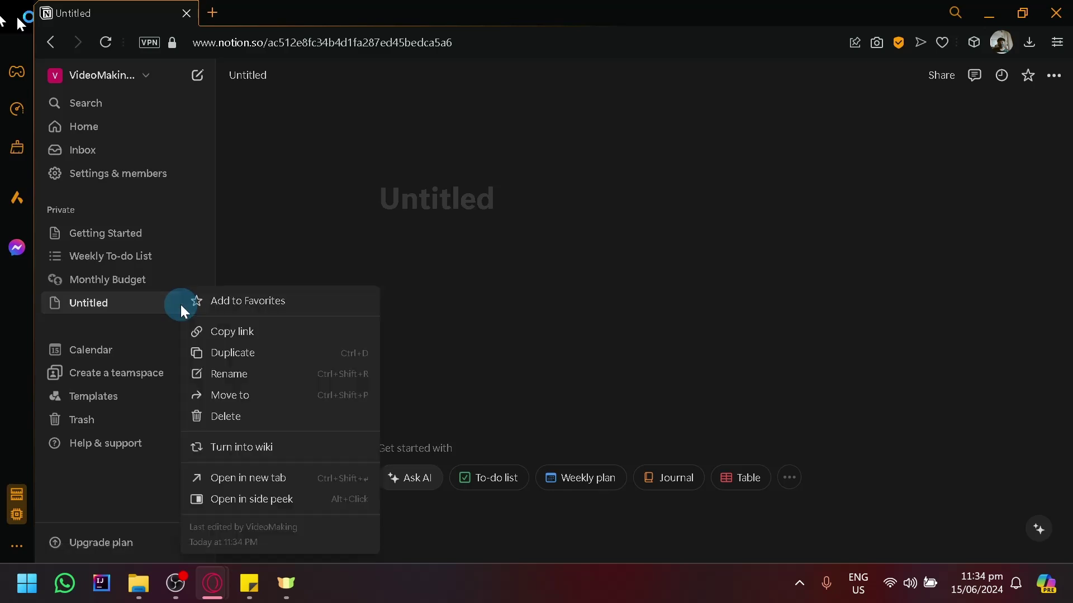
click(299, 398)
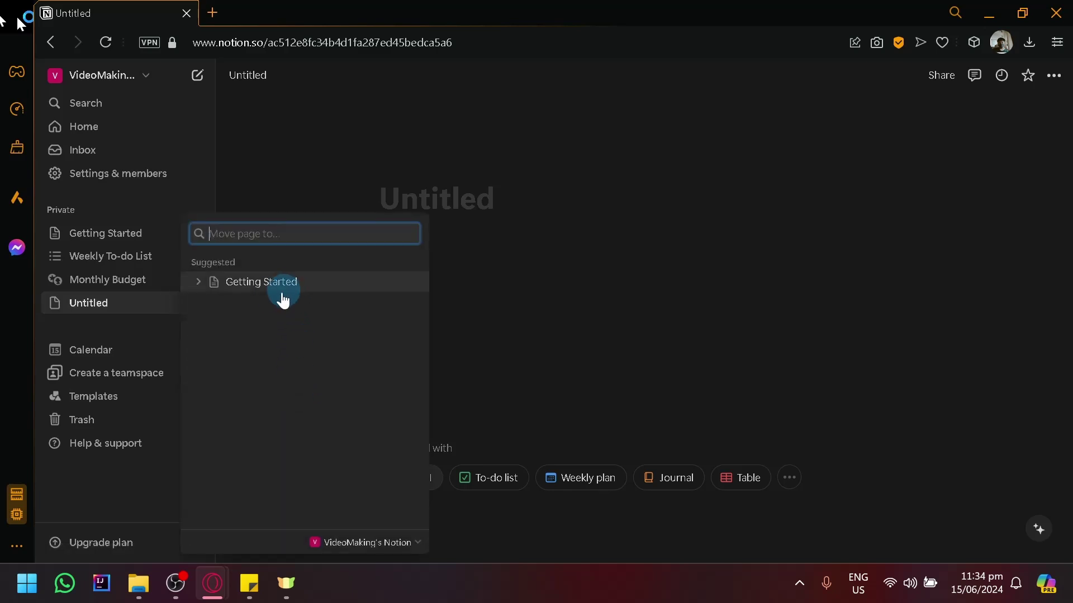
click(653, 399)
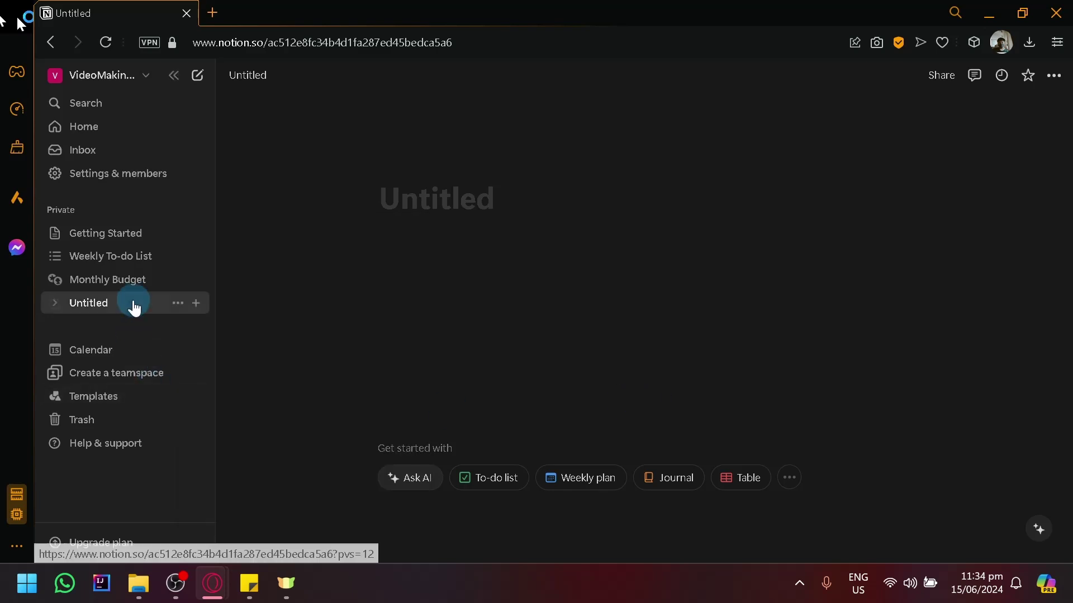
Rename the untitled page as "Morning tasks".
right_click(88, 307)
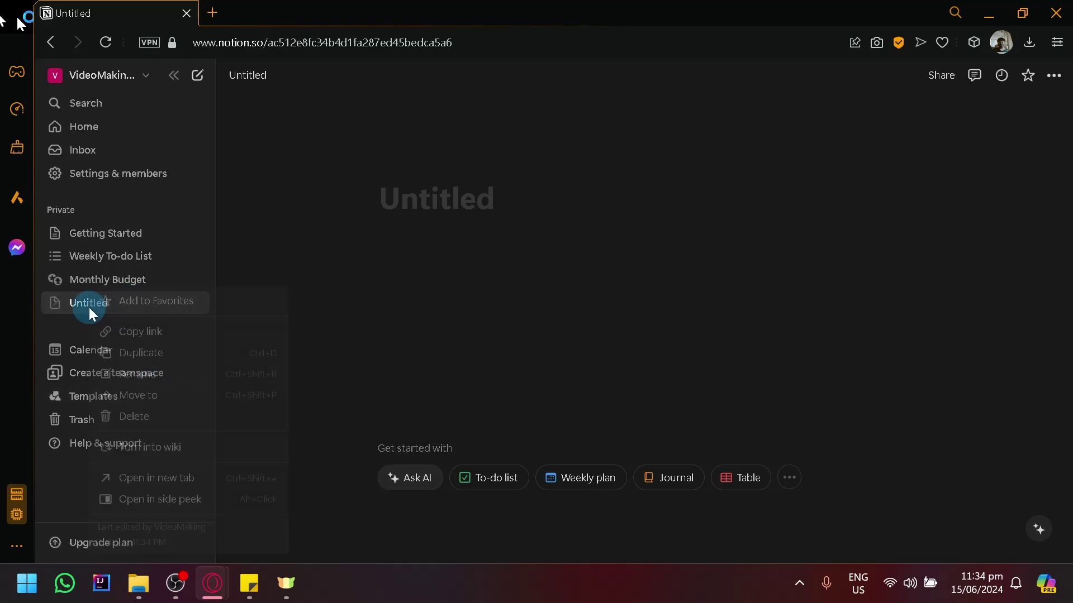
click(148, 374)
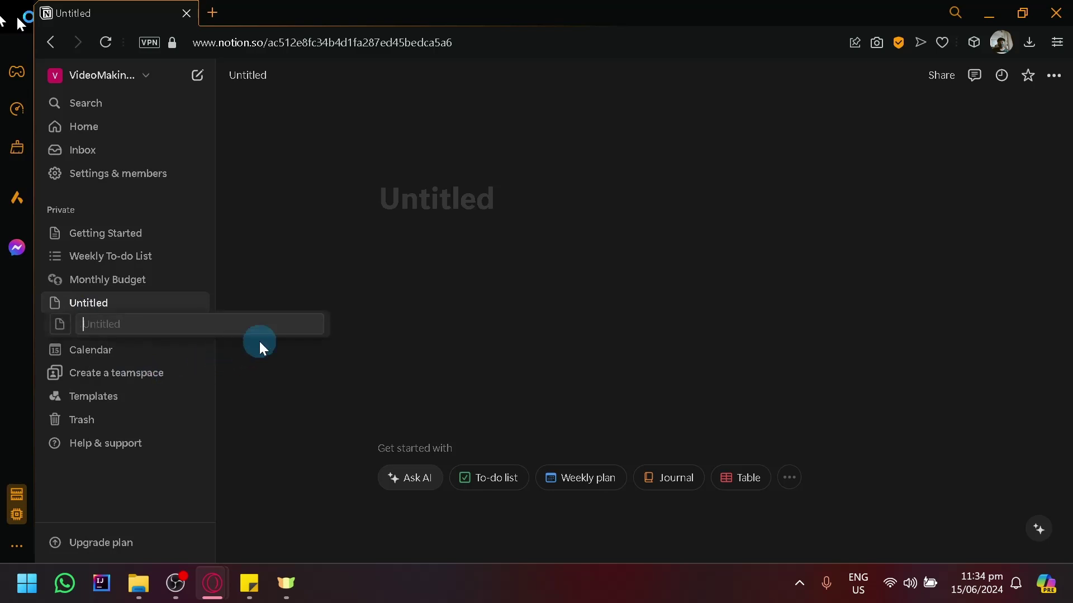
text(Morning tasks)
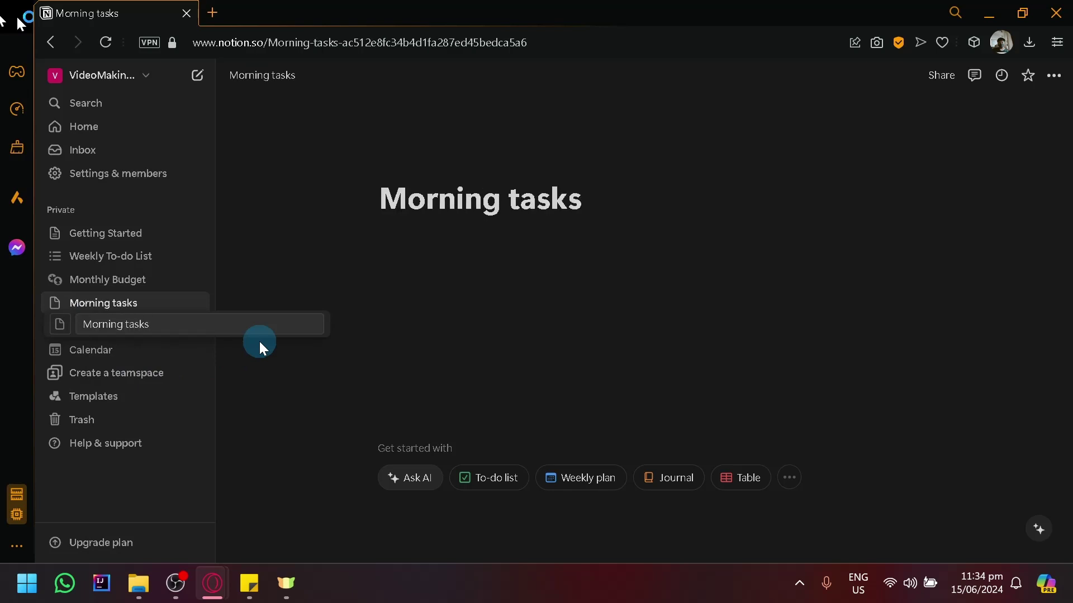
key(Return)
Ask AI to write about Morning tasks like motivating us to finish our goals and be up and ready right in the morning.
click(560, 256)
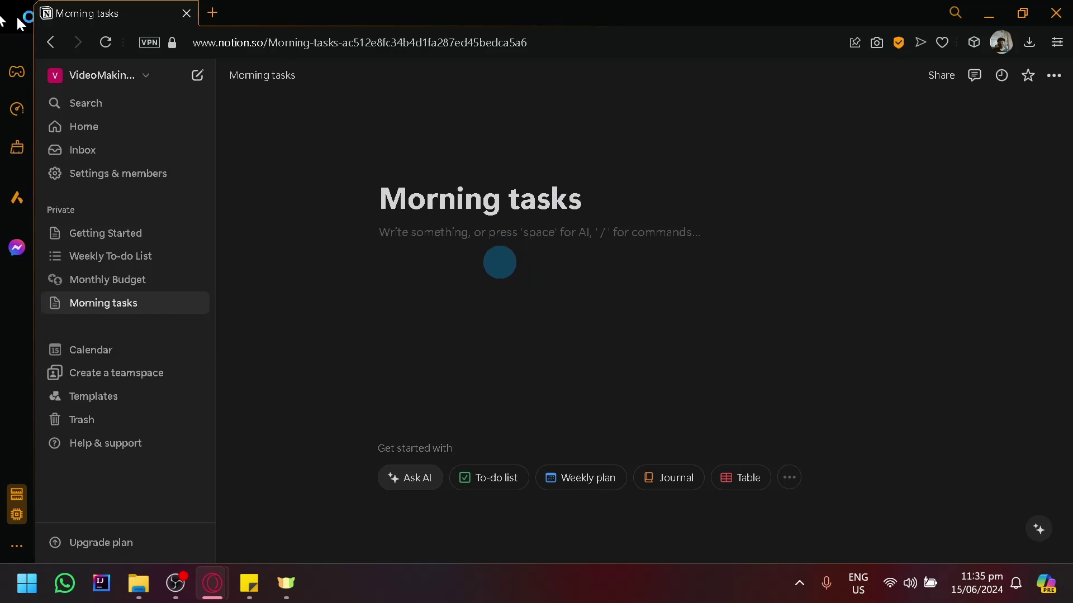
click(435, 482)
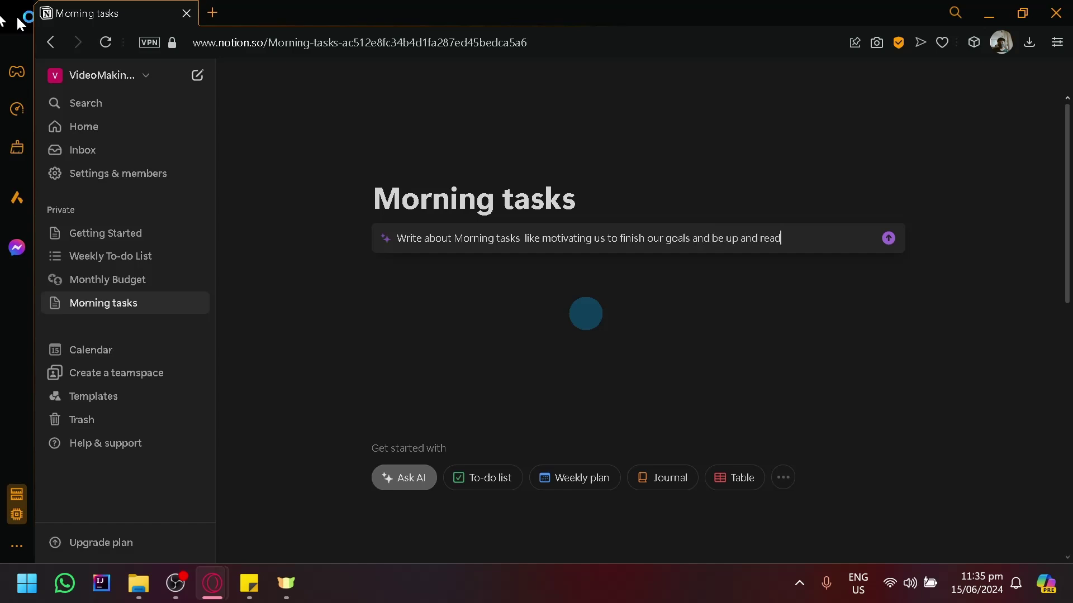
text(rning)
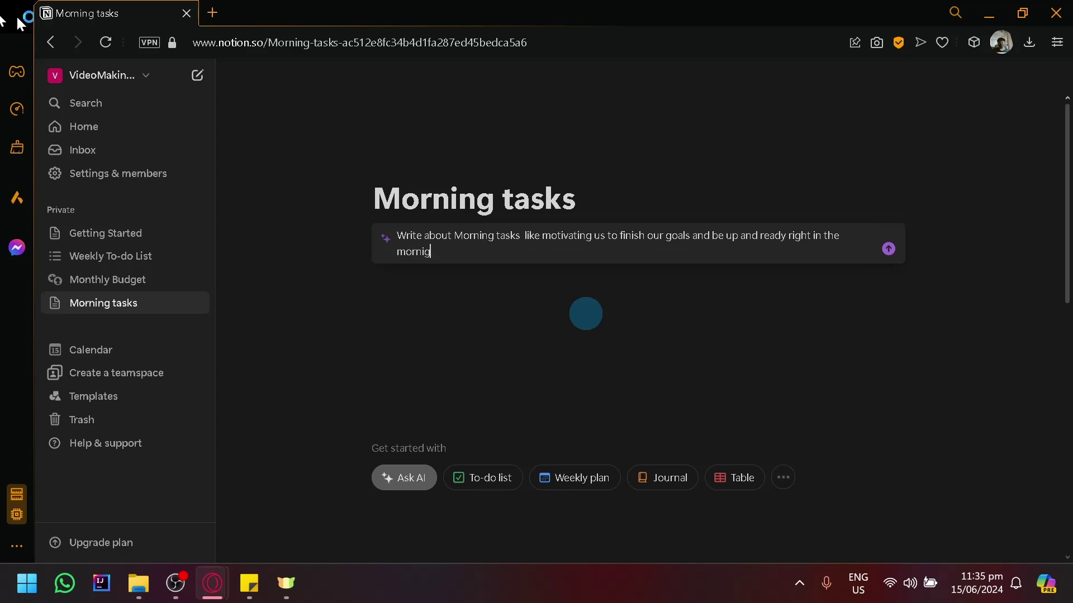
key(Return)
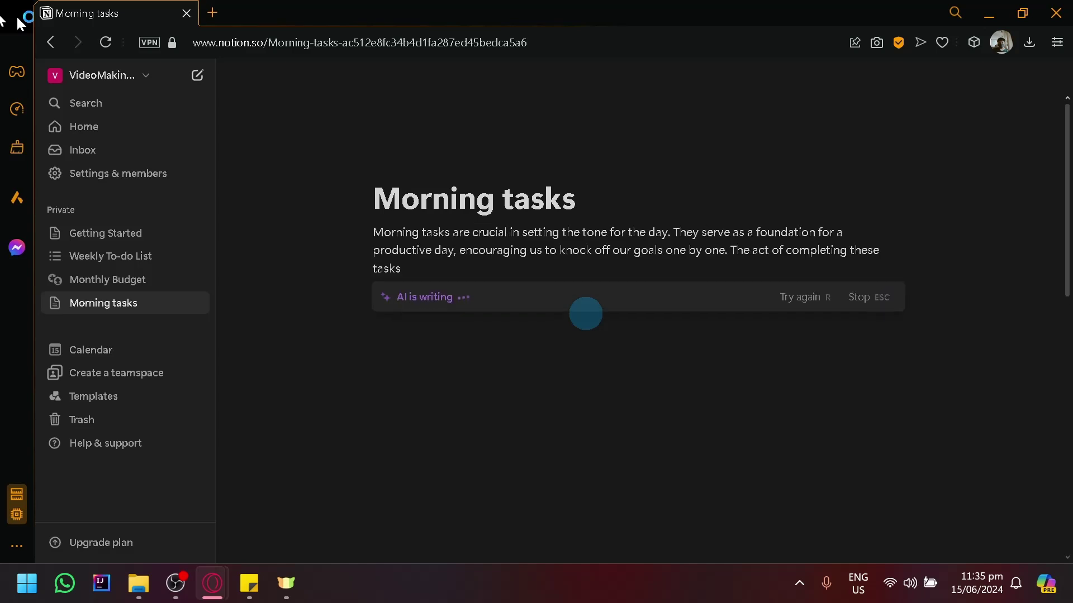
Keep the AI-written paragraph on the Morning tasks page and start an empty line below it.
scroll(432, 239, down, 2)
scroll(429, 237, up, 2)
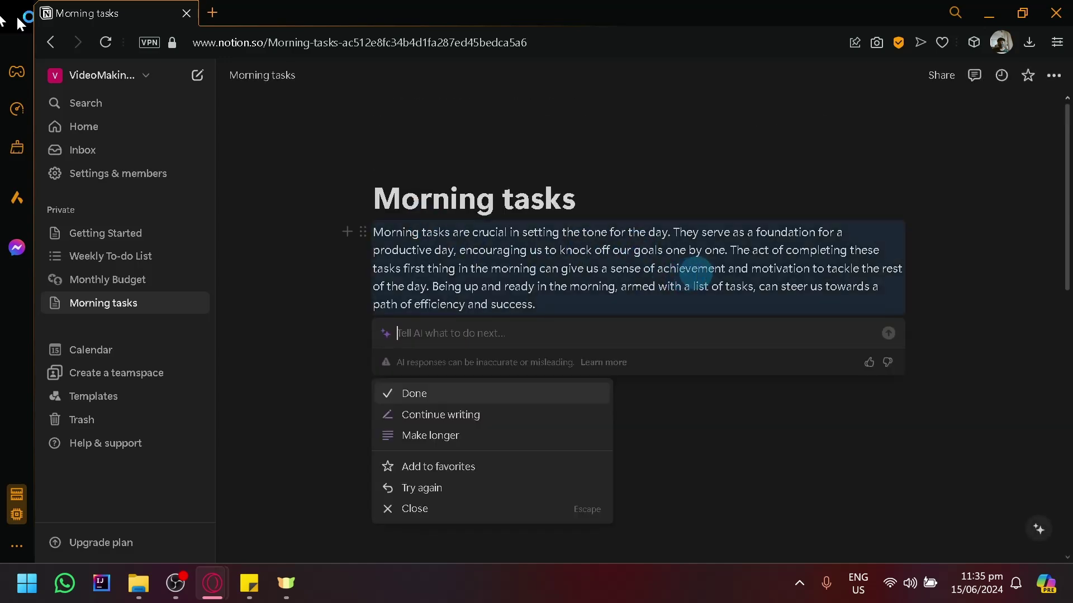
click(706, 441)
click(613, 364)
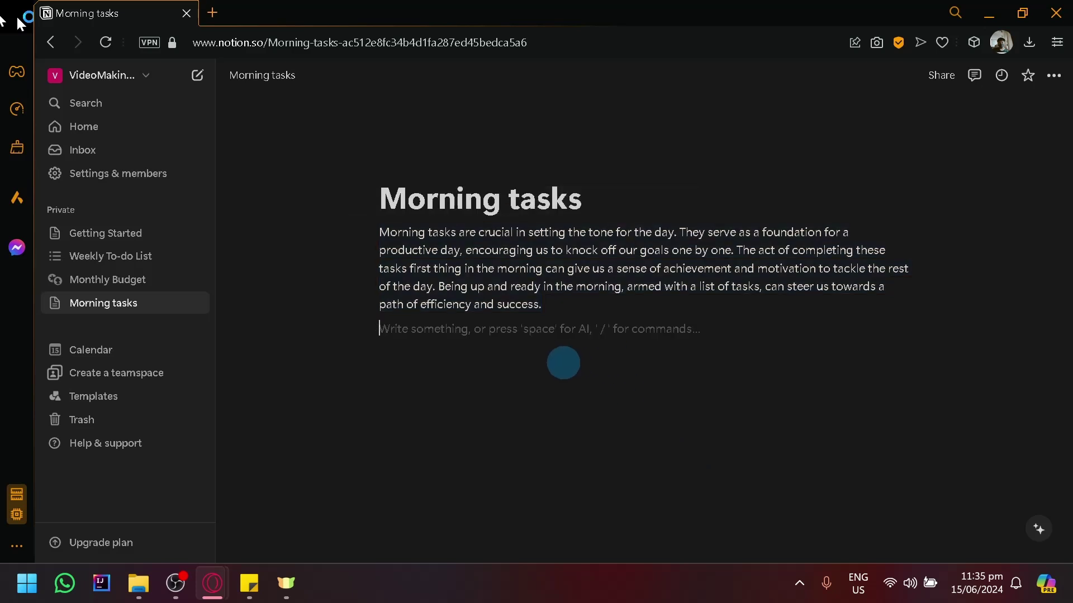
Add a to-do list below the paragraph with the items "Prepare a bed", "Make coffeee" and "make calls".
text(/)
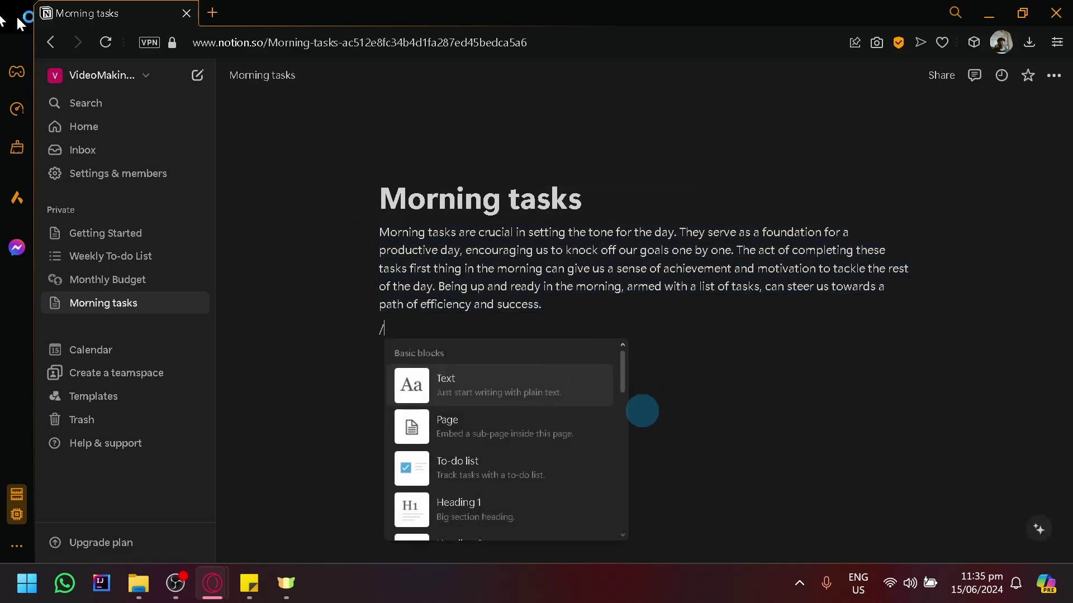
click(520, 468)
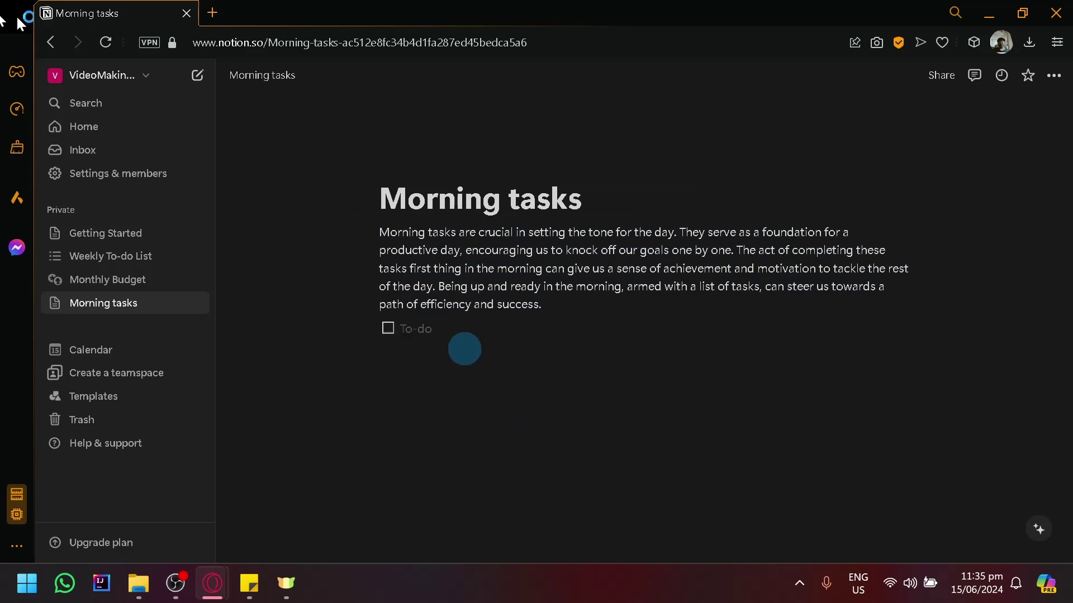
text(Prepare a bed)
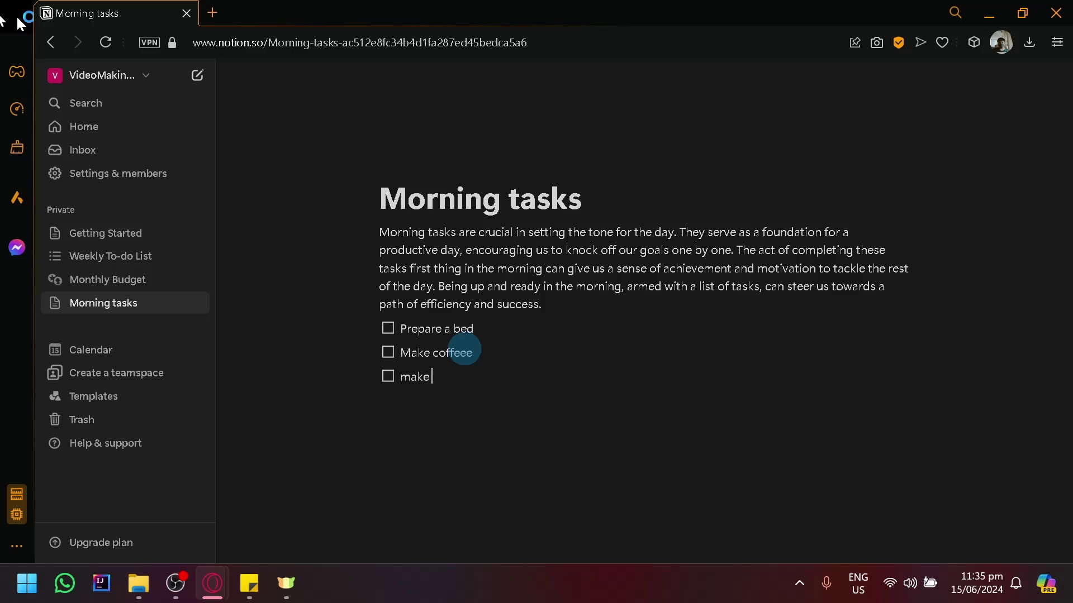
key(Return)
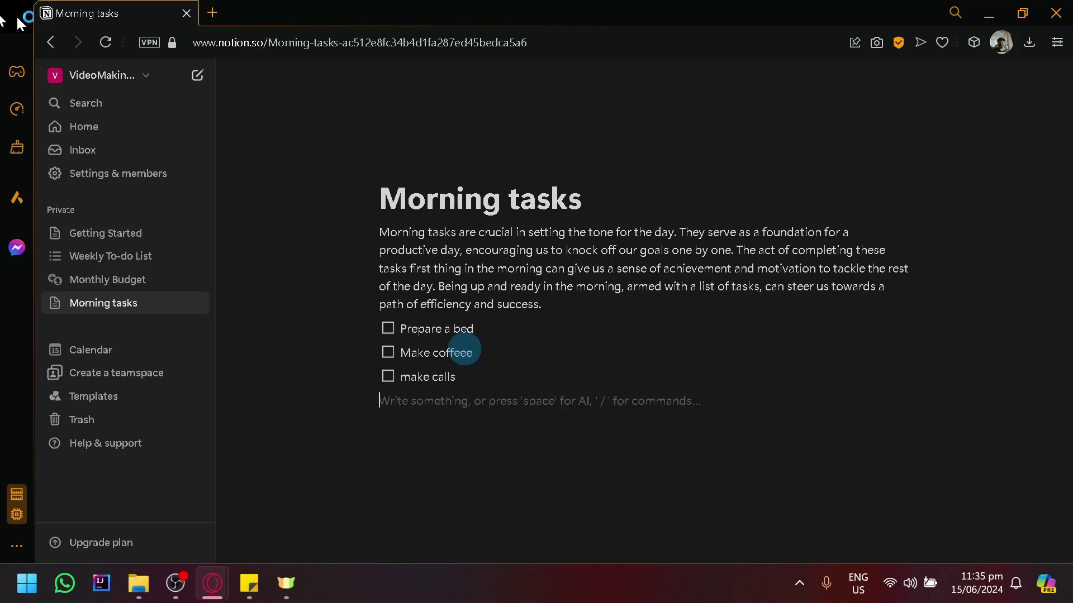
Browse the block types that can be inserted below the to-do list, from basic blocks to media.
text(/)
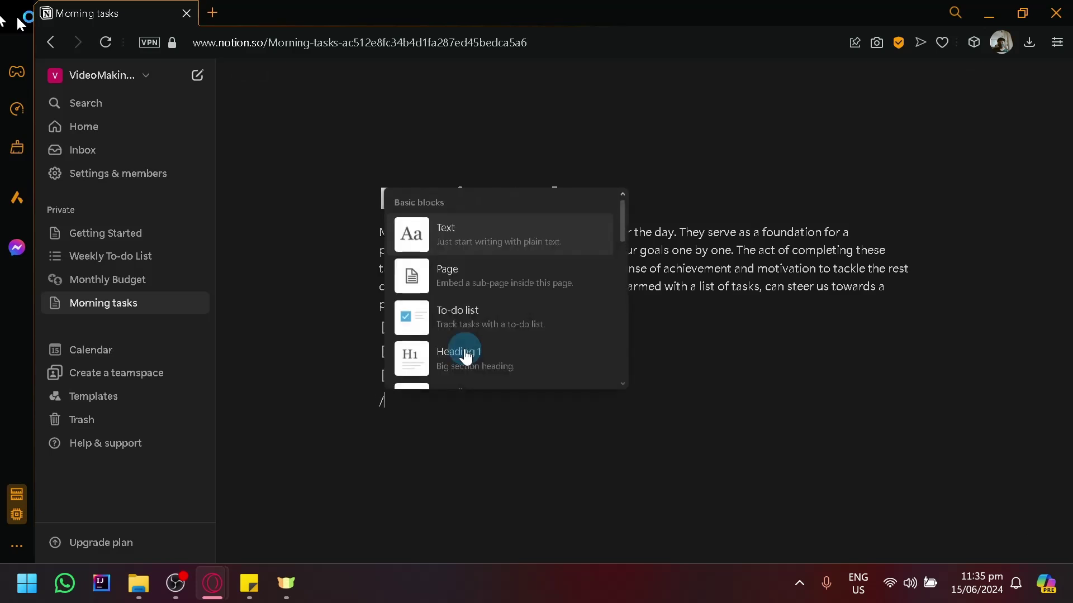
scroll(474, 352, down, 3)
scroll(496, 312, down, 3)
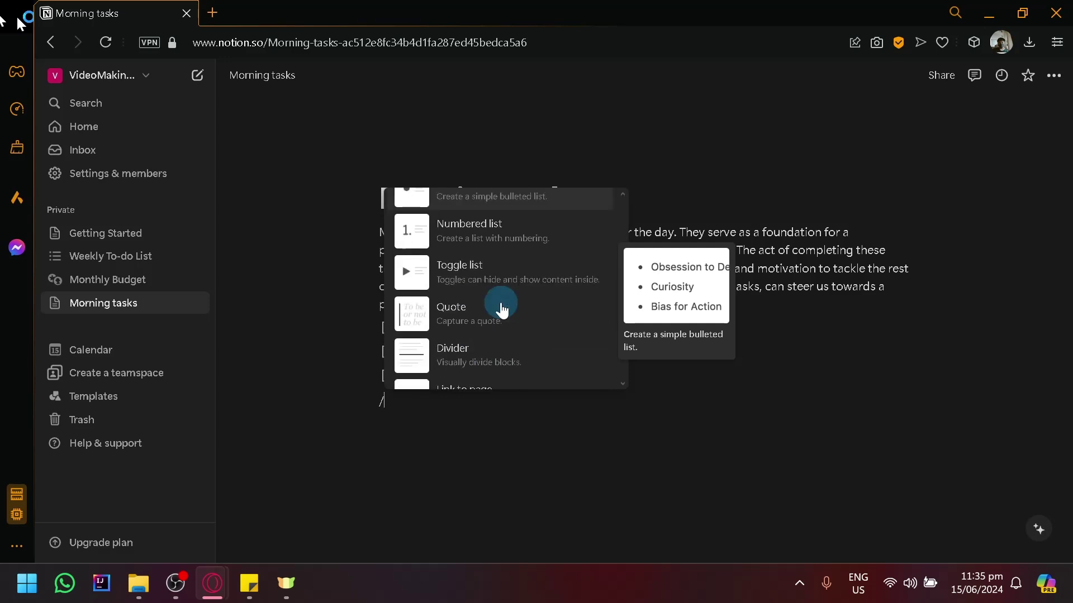
scroll(497, 335, down, 2)
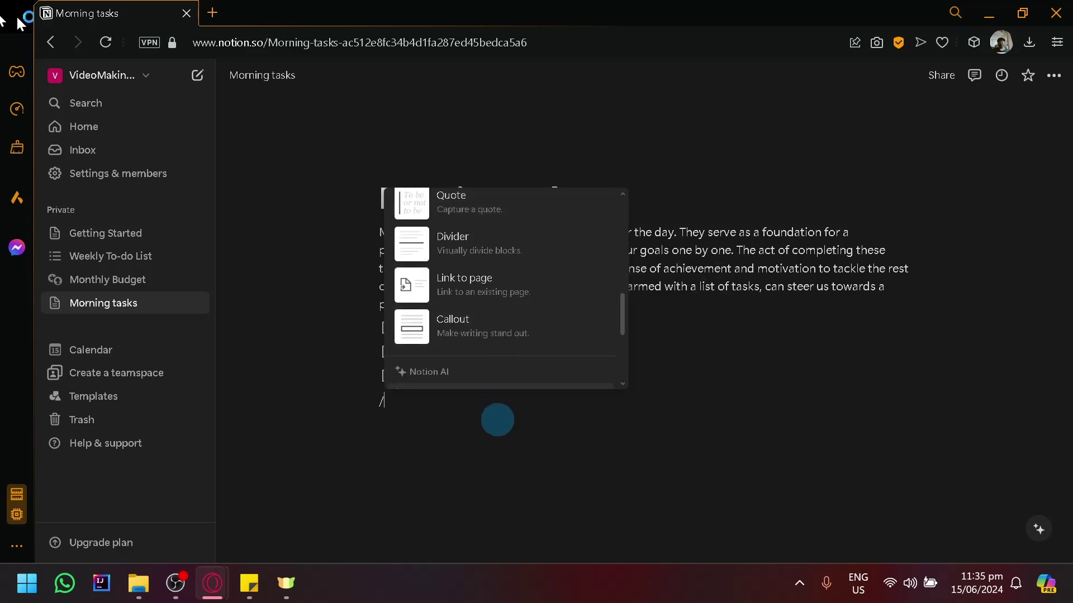
scroll(510, 329, down, 3)
scroll(513, 327, down, 2)
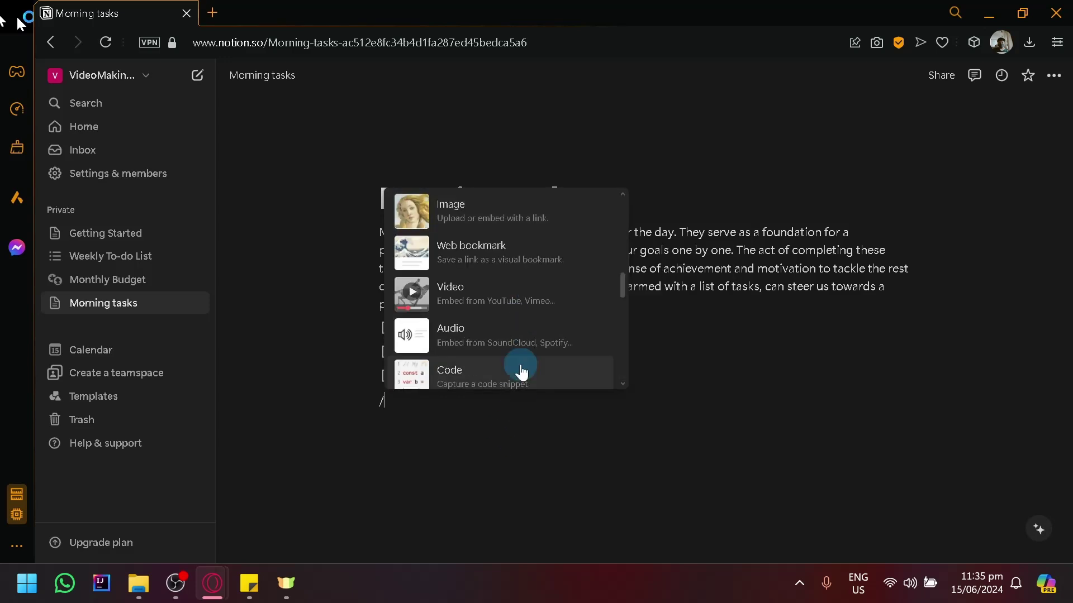
scroll(519, 366, down, 6)
click(522, 414)
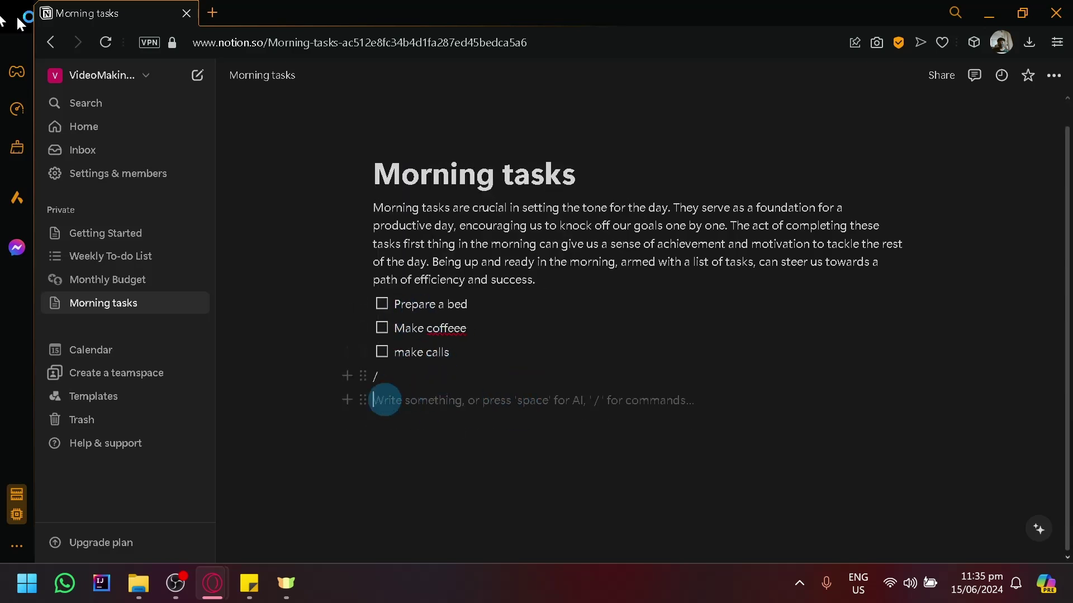
Create a new private page and fill it with the Weekly plan starter layout.
click(195, 209)
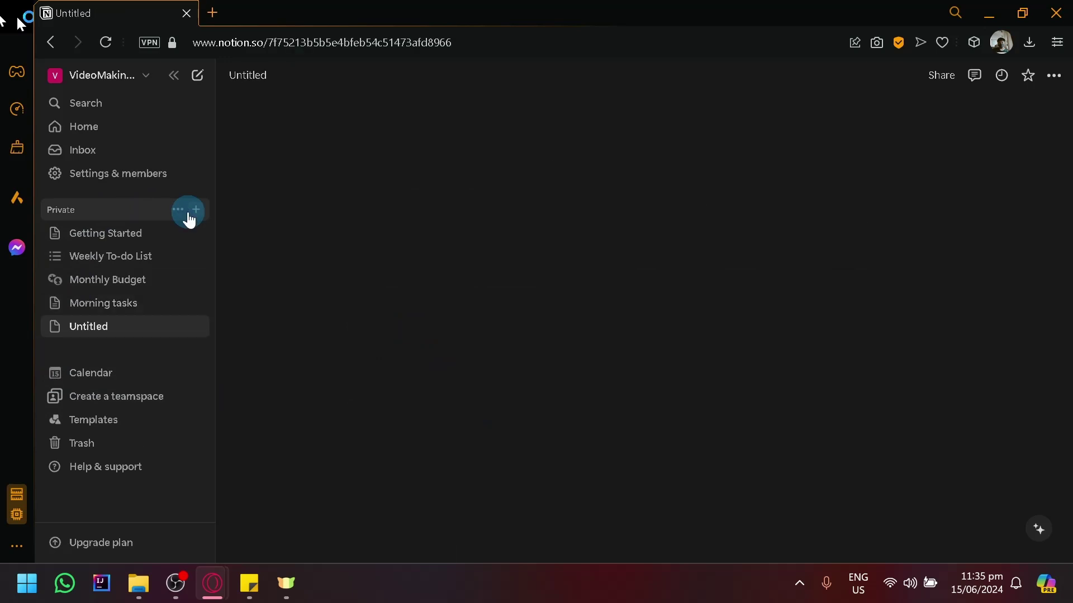
click(131, 314)
click(120, 328)
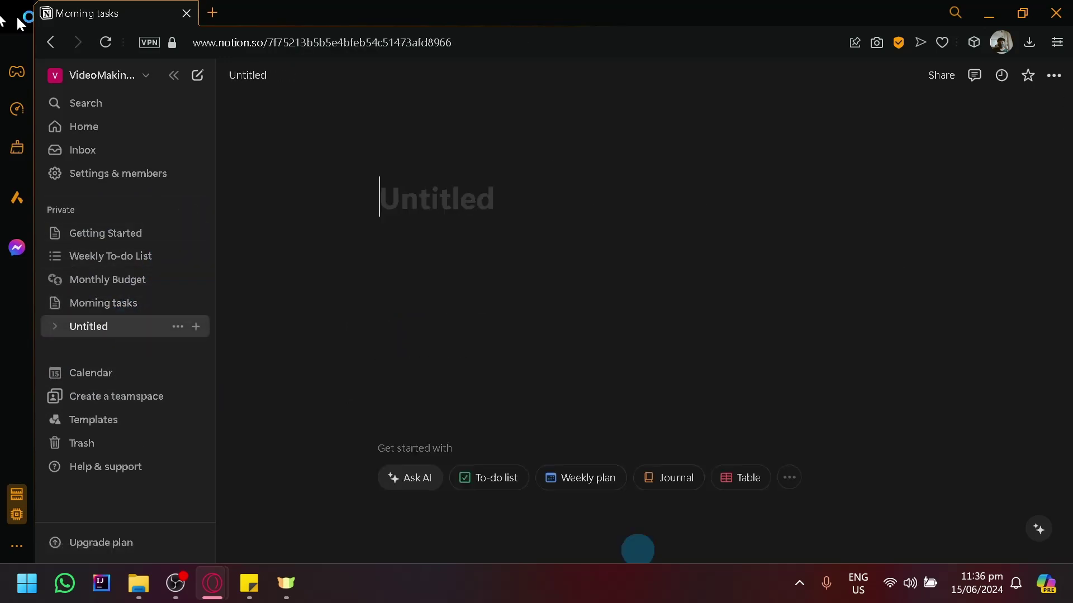
click(611, 482)
scroll(577, 407, down, 5)
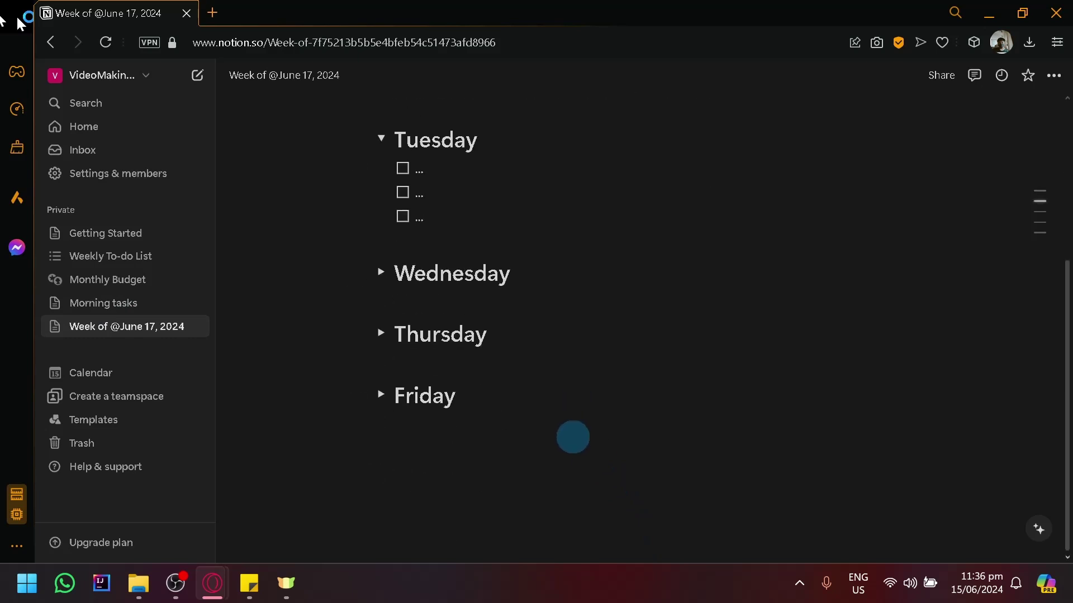
scroll(572, 437, up, 5)
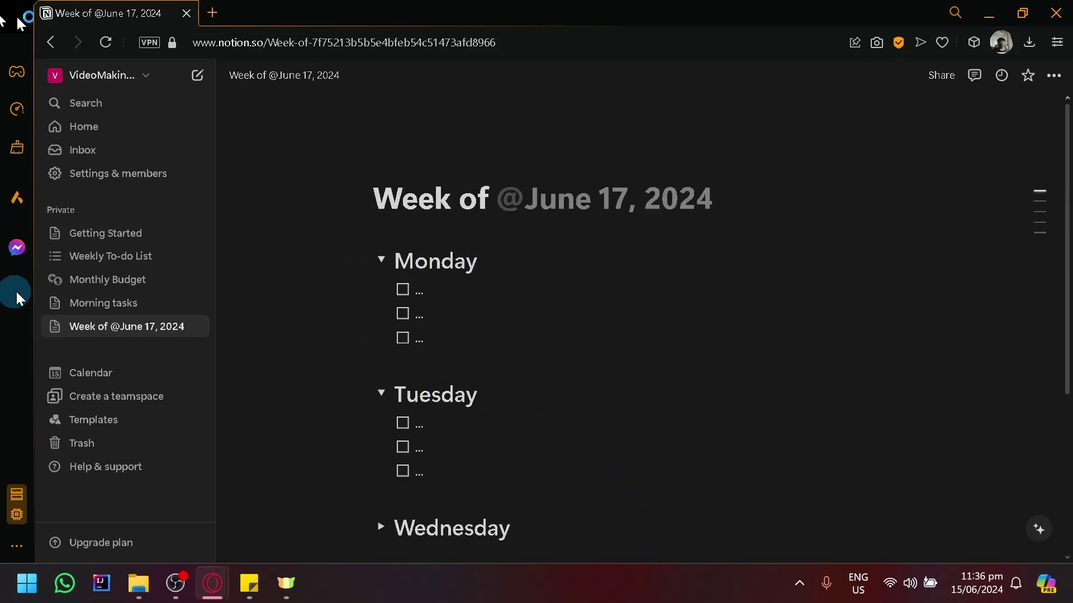
Replace the new page's dated title with "Weekly plan".
click(489, 202)
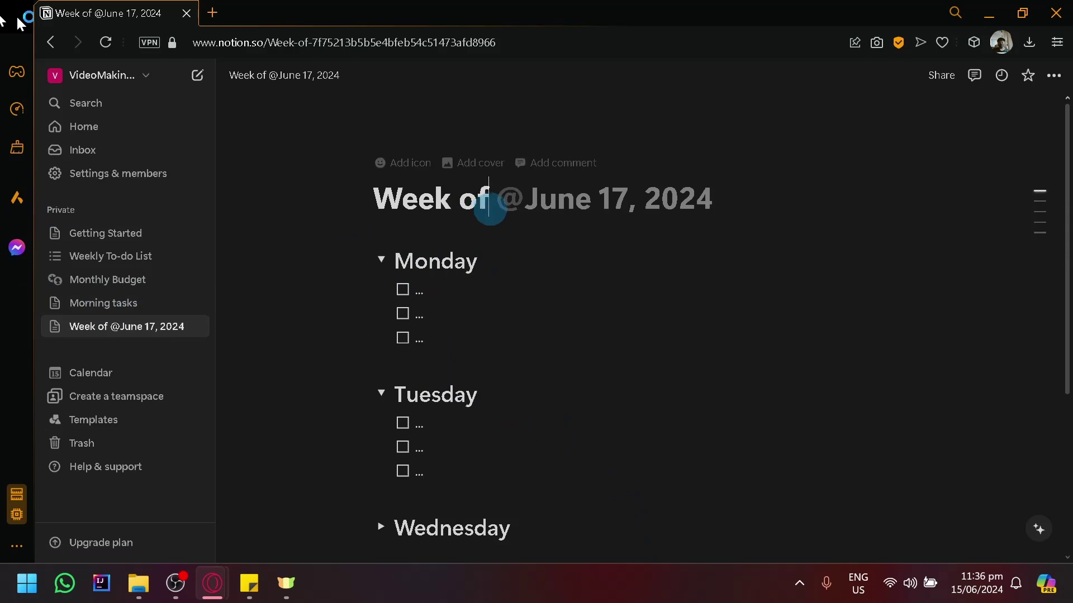
drag(490, 209, 738, 193)
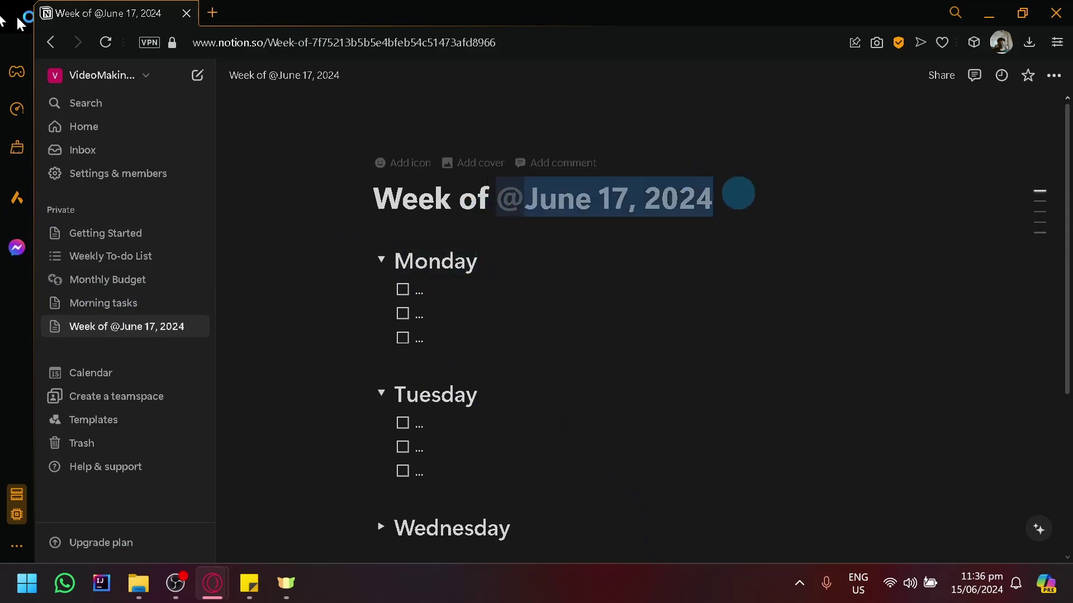
key(BackSpace)
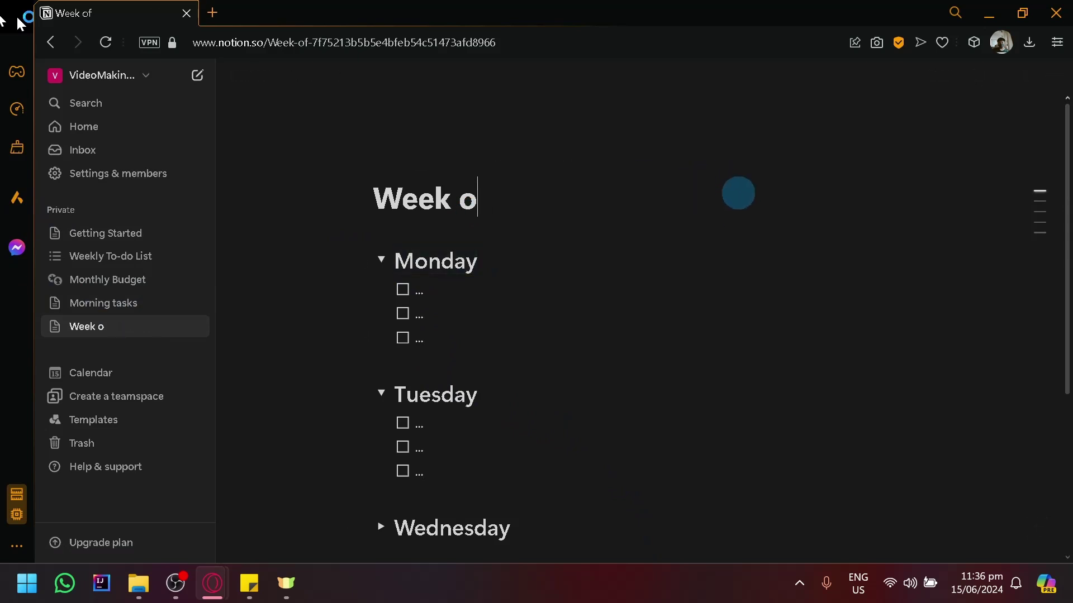
text(ly plan)
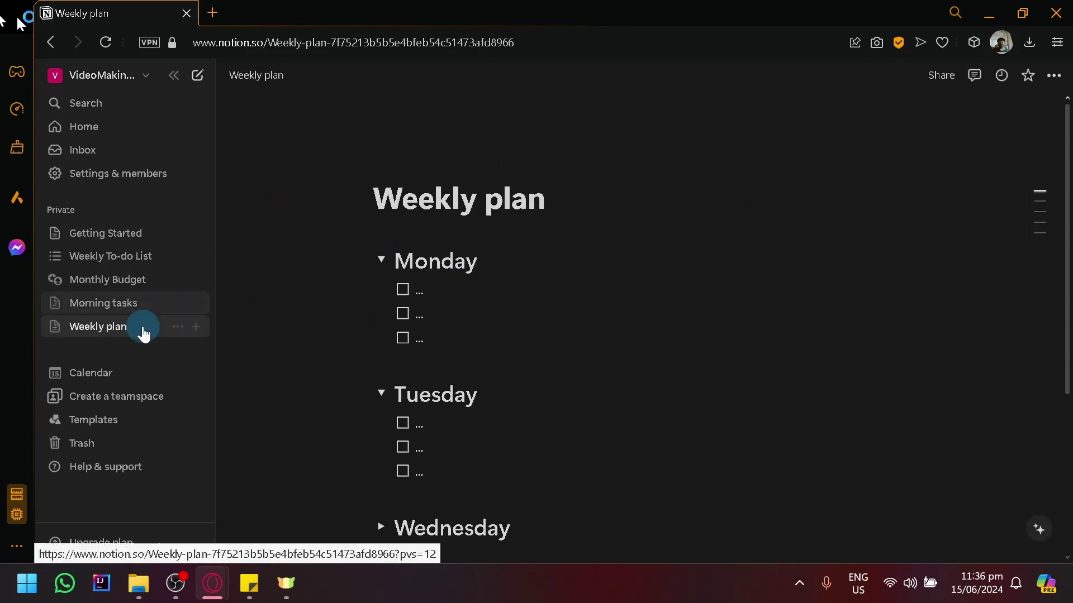
Check the Weekly plan and Getting Started pages for subpages and review the Getting Started page's options.
click(56, 327)
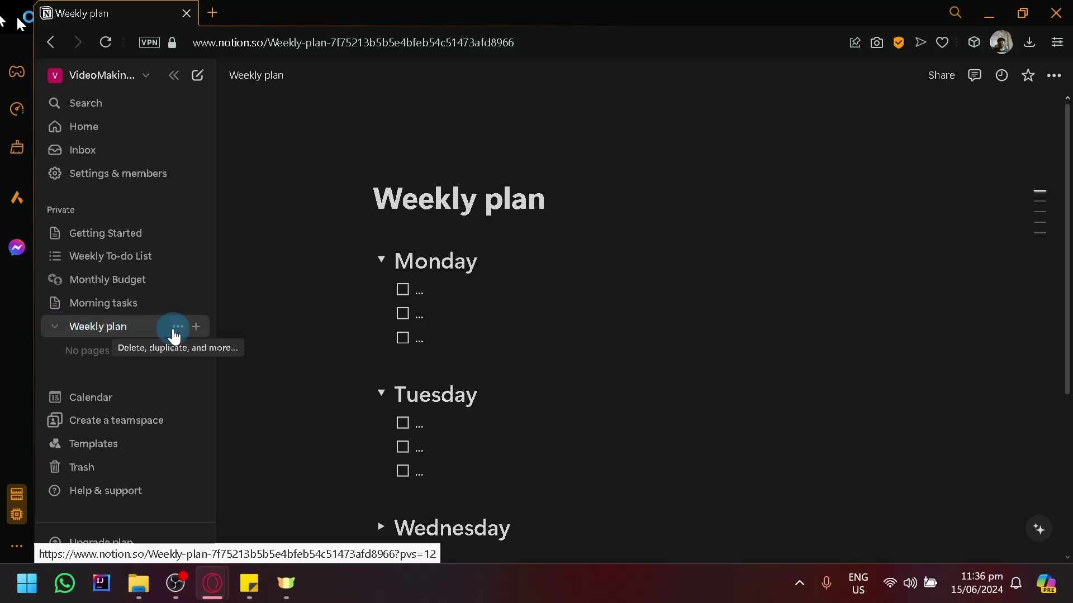
click(106, 252)
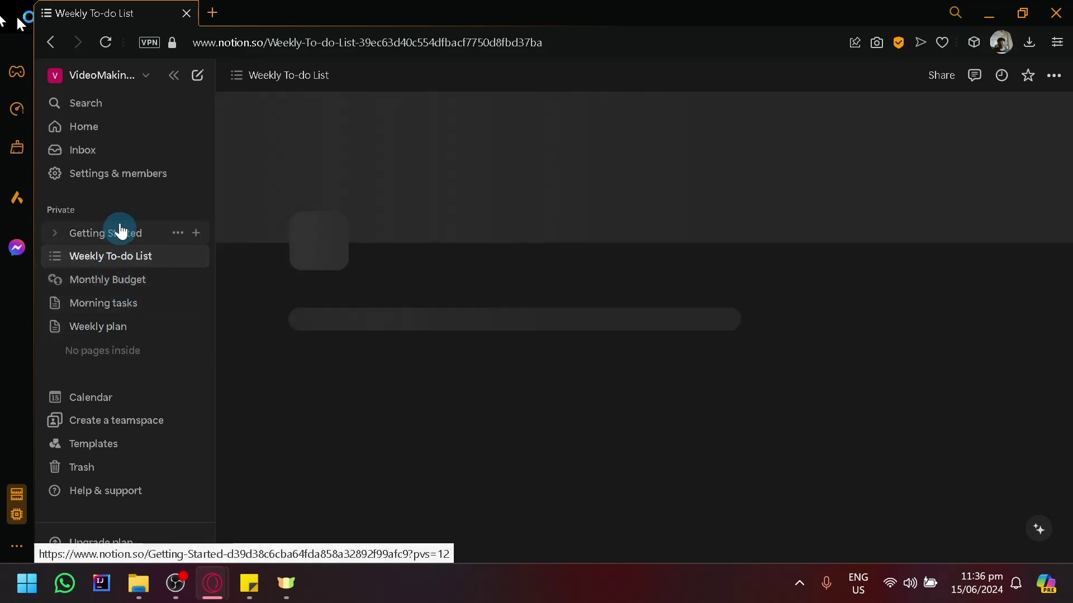
click(112, 234)
click(50, 237)
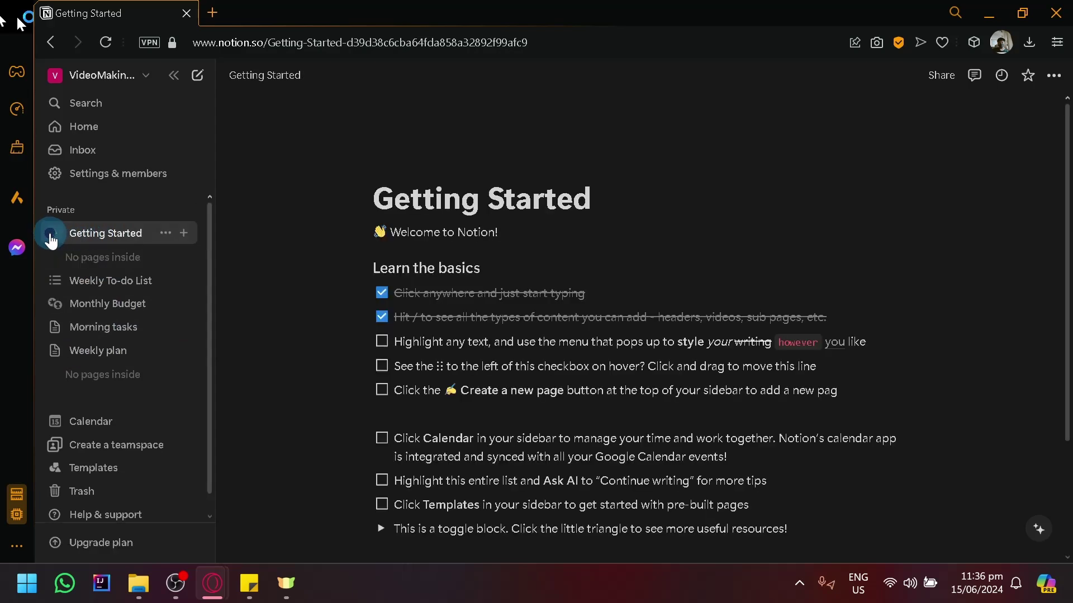
scroll(485, 278, down, 3)
scroll(485, 278, up, 2)
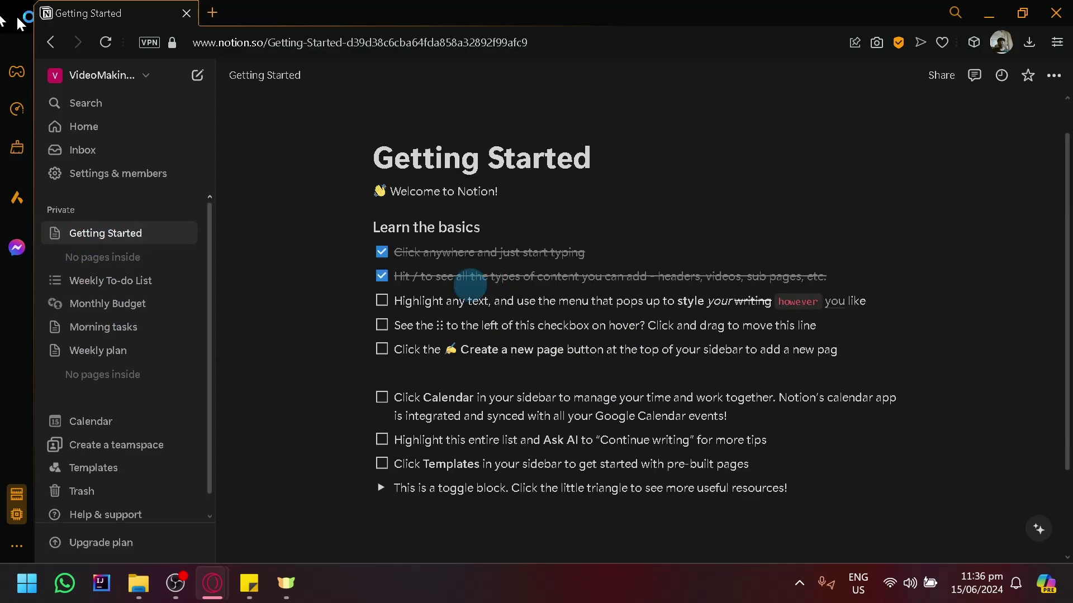
click(1048, 76)
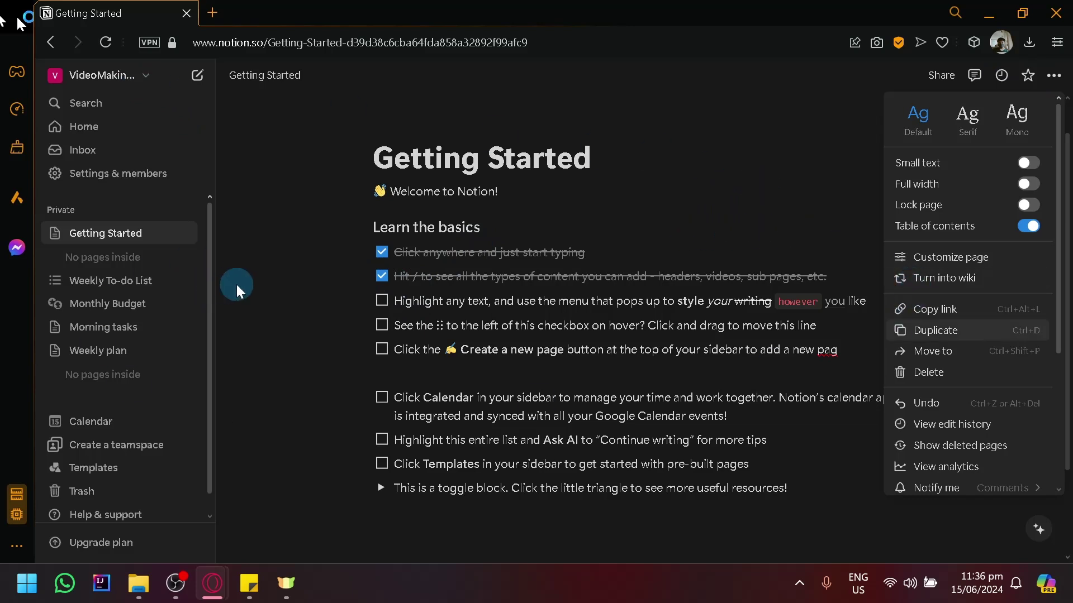
click(411, 398)
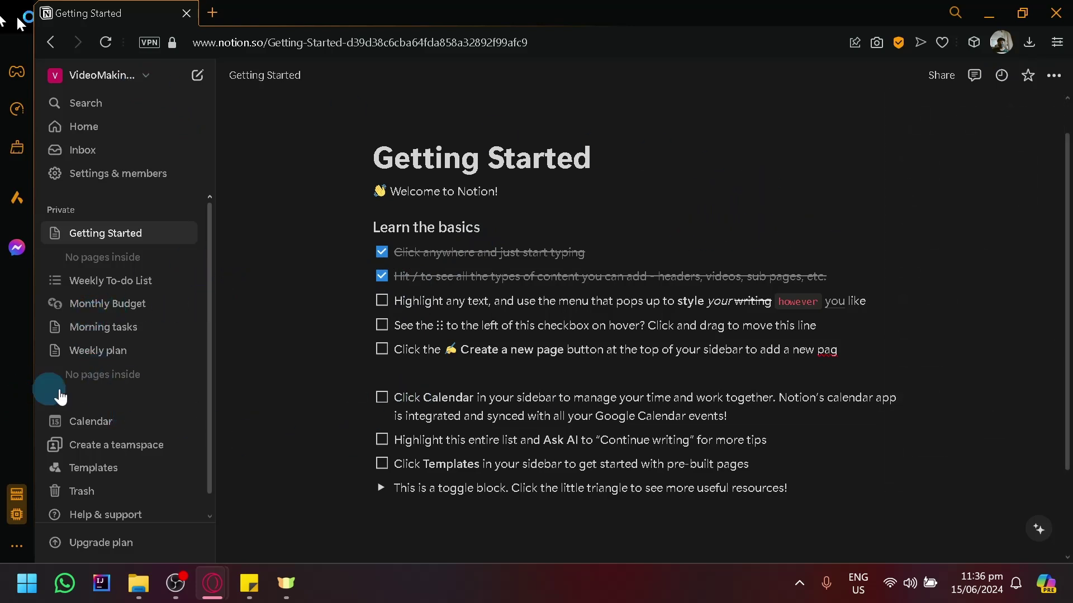
Open the template gallery and preview the AI Sales Outreach Email template.
click(115, 465)
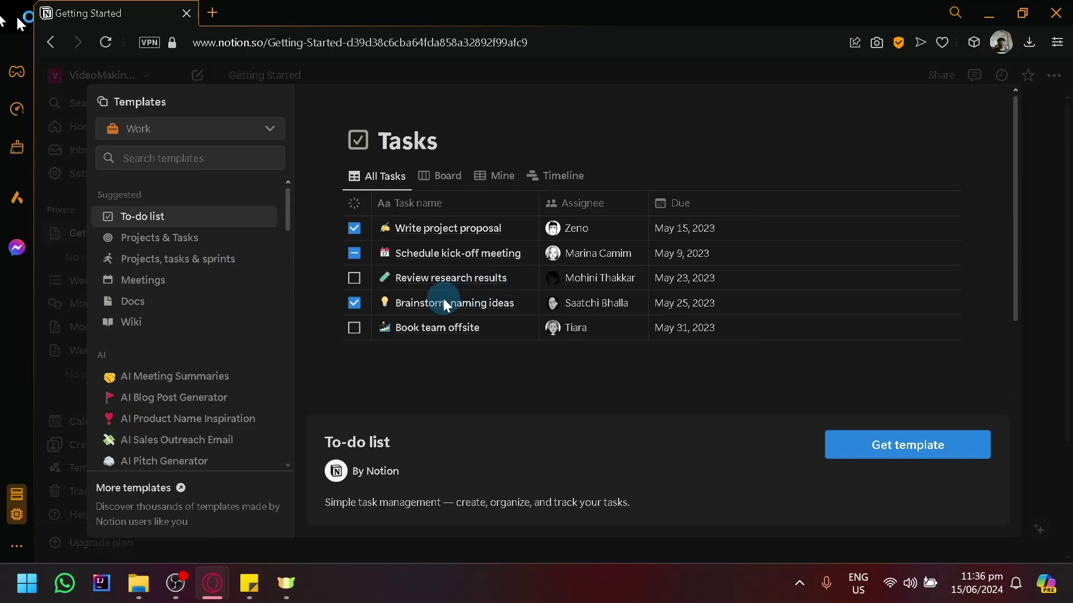
scroll(188, 338, down, 4)
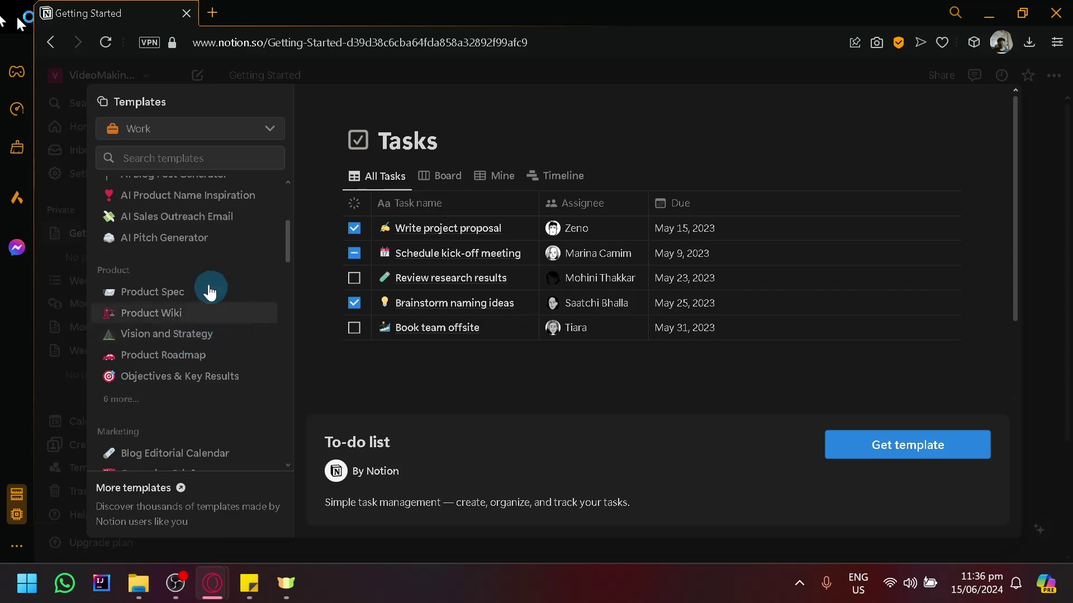
click(203, 224)
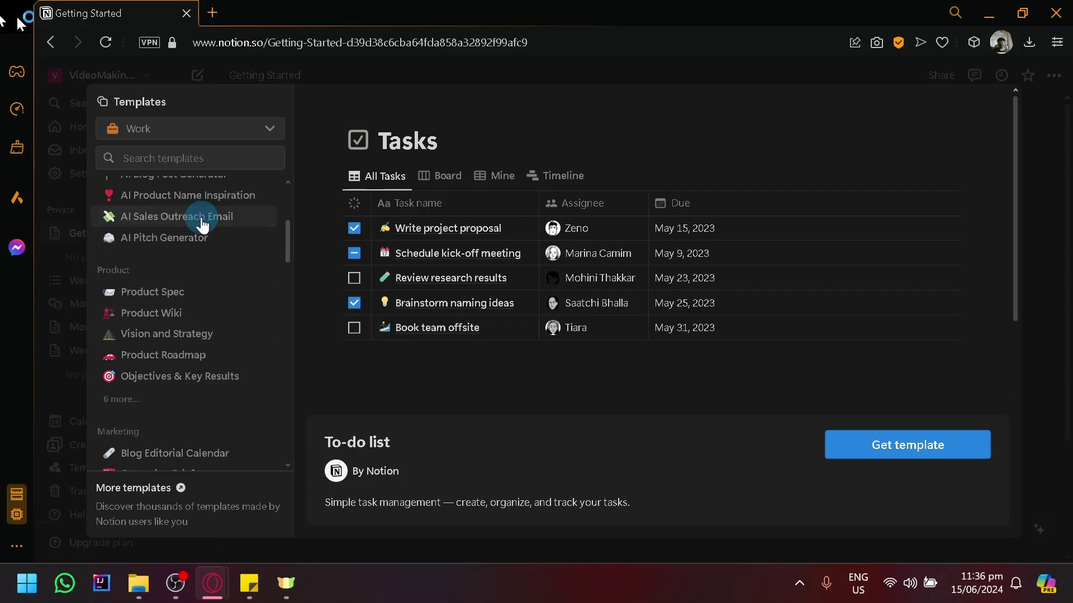
scroll(578, 338, down, 10)
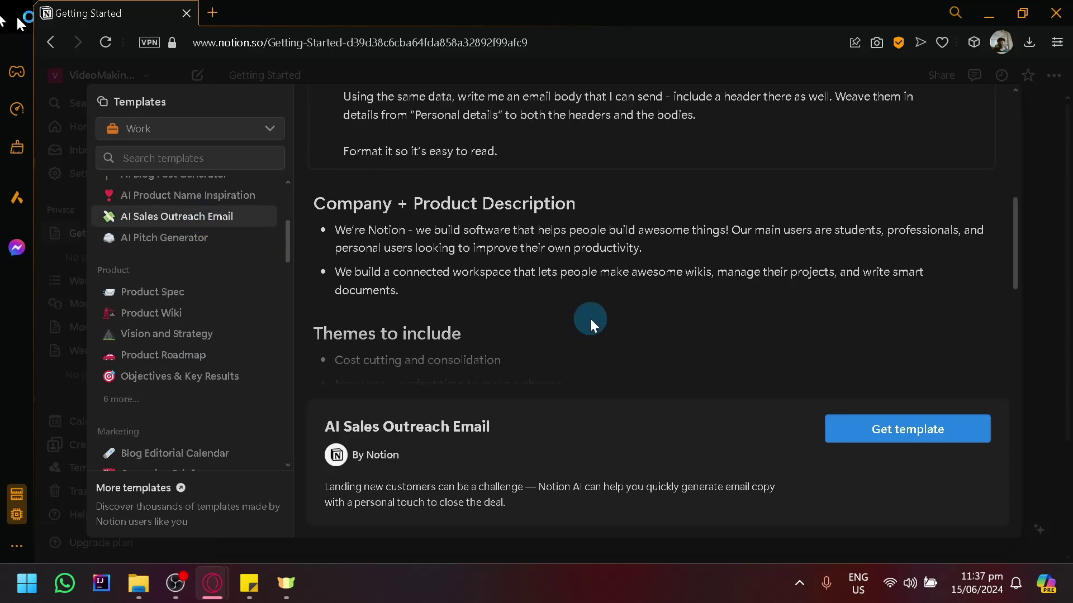
scroll(575, 351, up, 7)
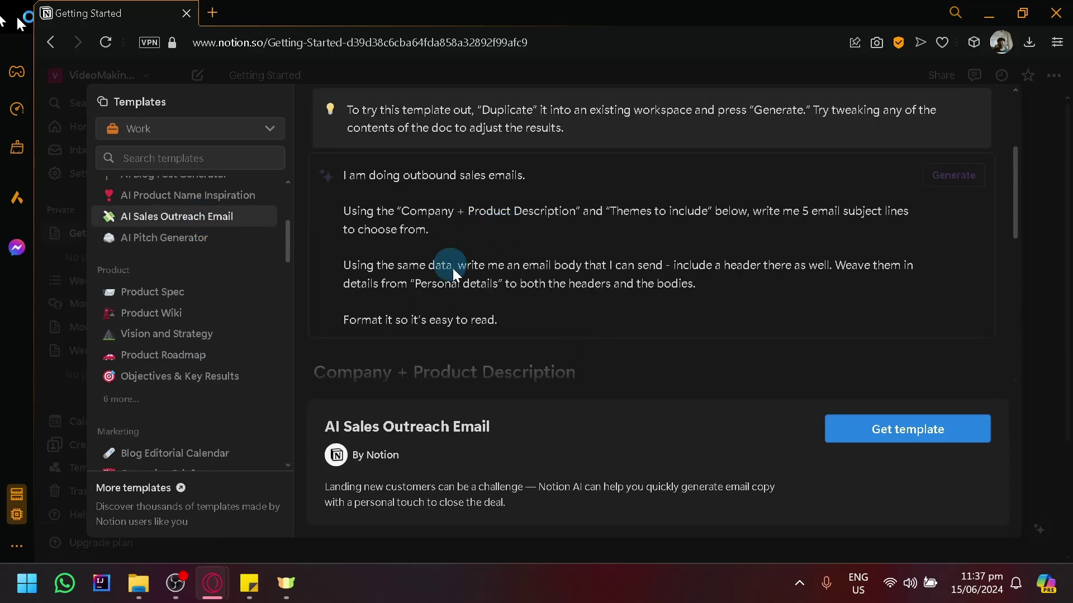
Preview the Campaign Brief marketing template and browse the work templates down to the Design and Startup categories.
scroll(220, 311, down, 4)
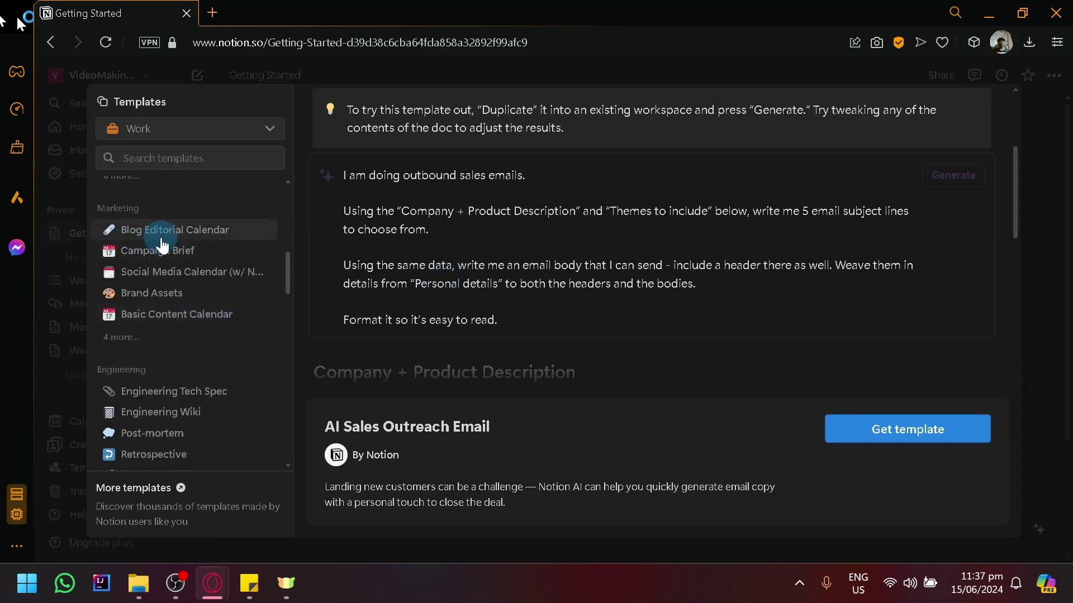
click(179, 258)
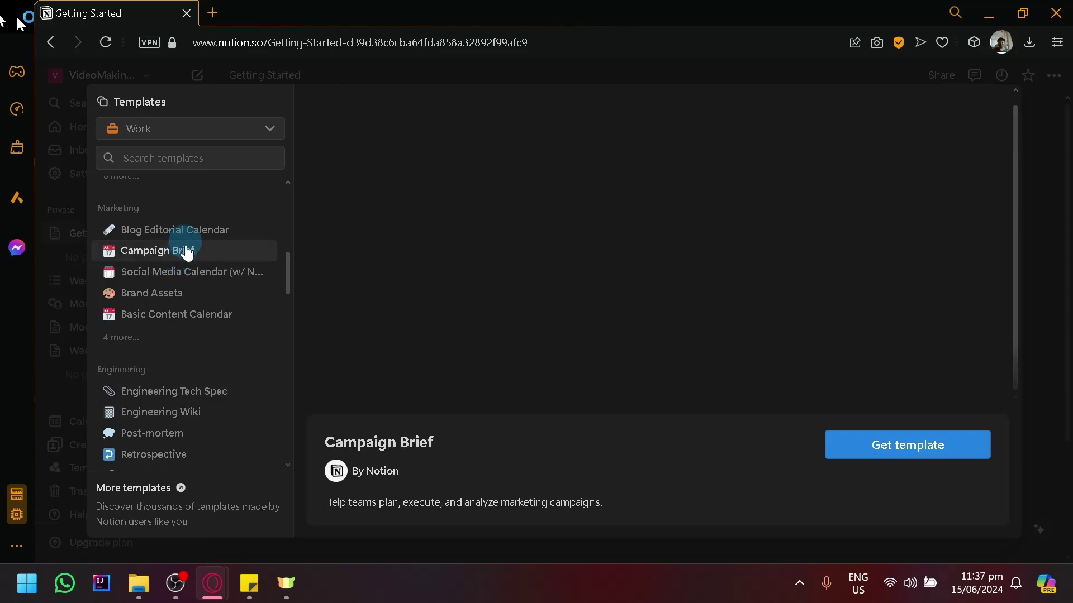
scroll(817, 326, down, 10)
scroll(654, 316, down, 8)
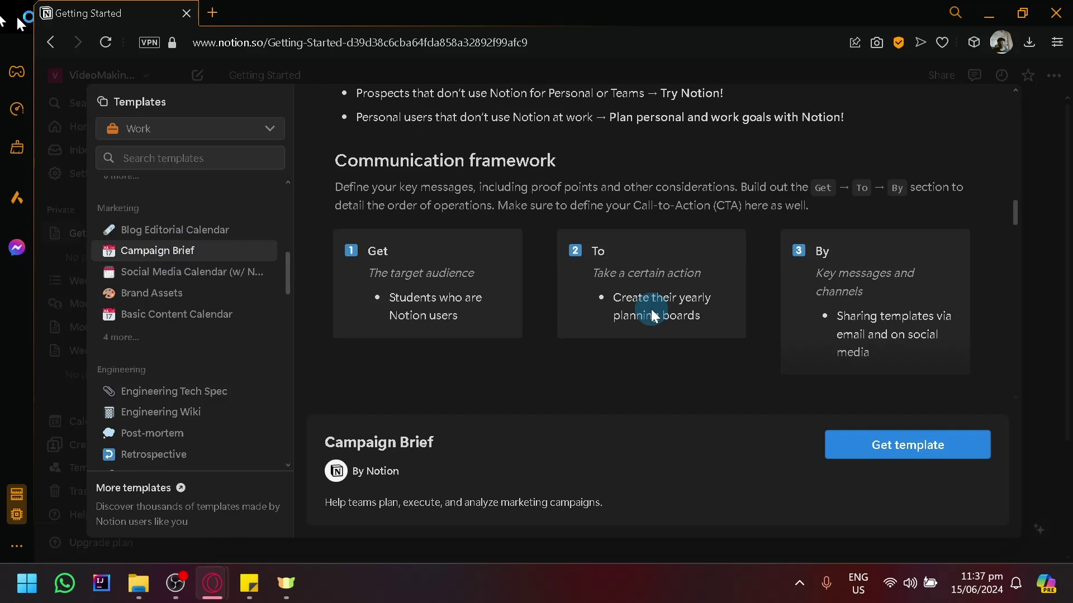
scroll(234, 296, down, 4)
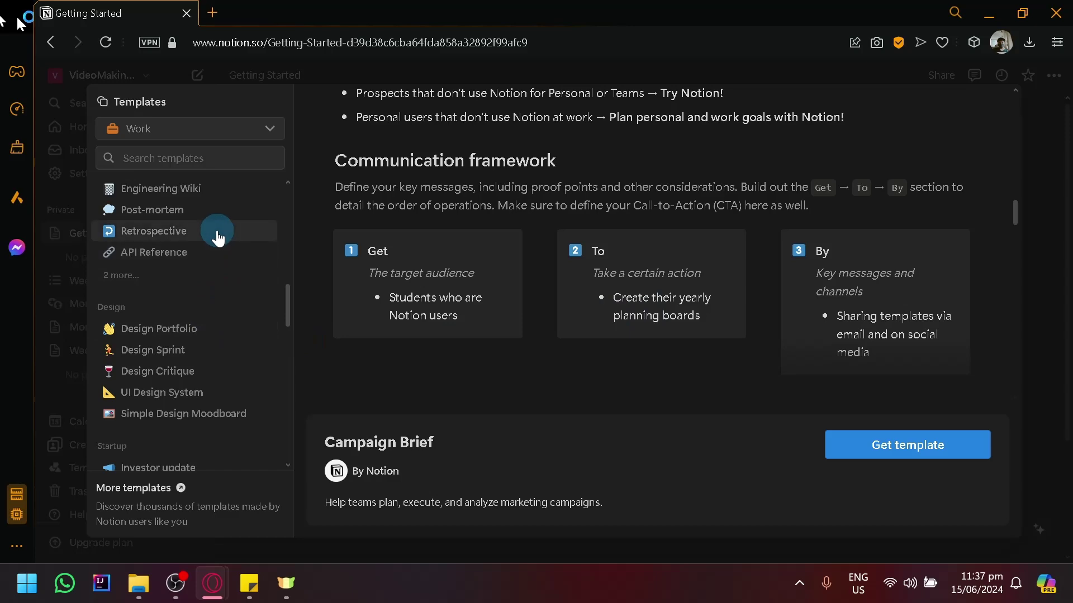
scroll(221, 246, down, 2)
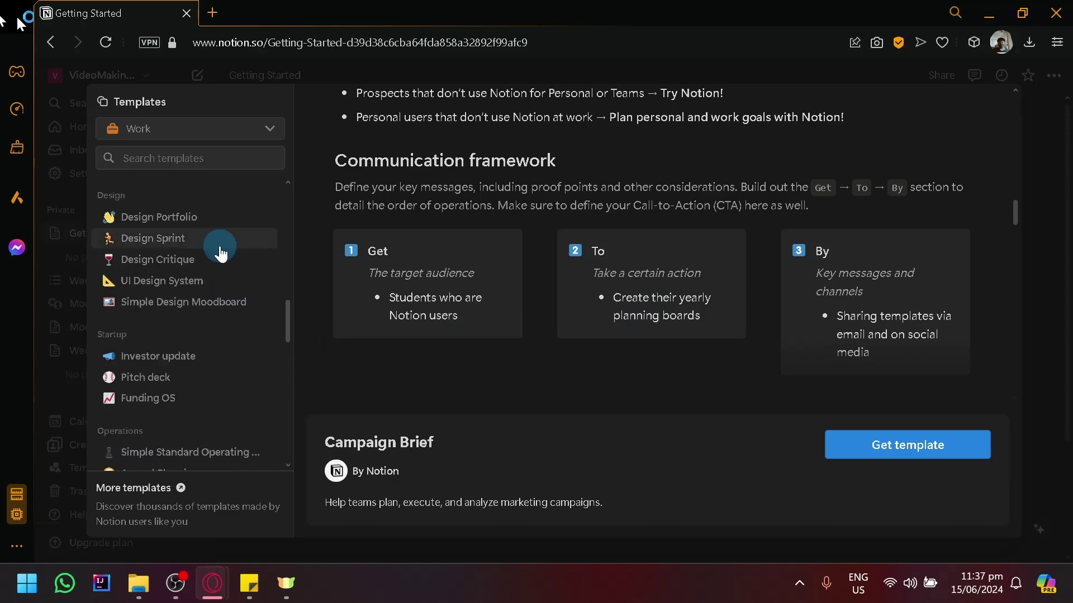
Return to the marketing templates, review the start of the Campaign Brief preview and close the template gallery.
scroll(234, 257, up, 5)
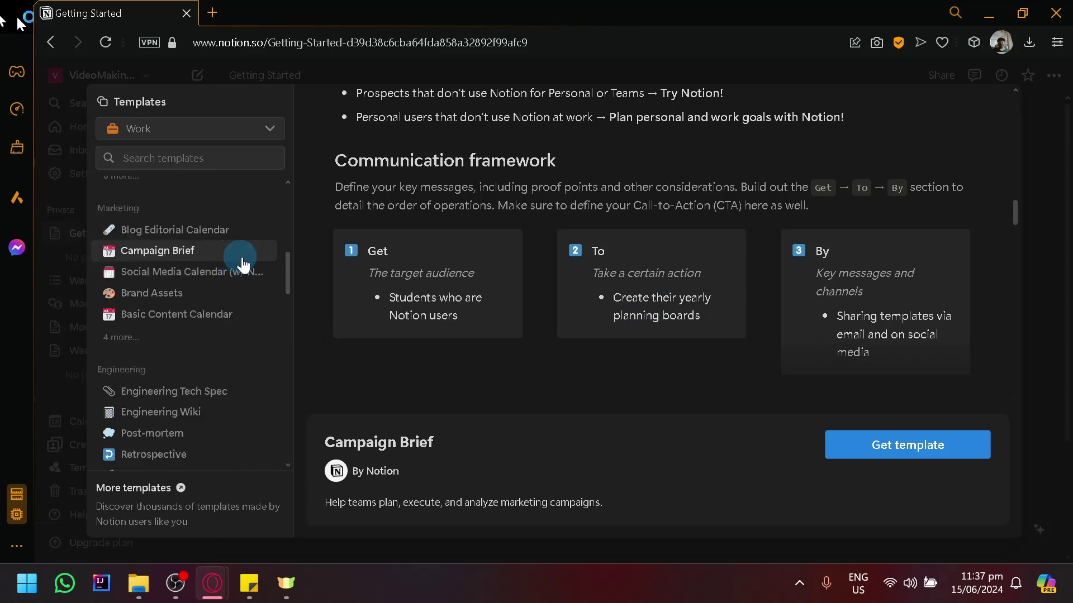
scroll(799, 313, up, 10)
scroll(853, 259, up, 5)
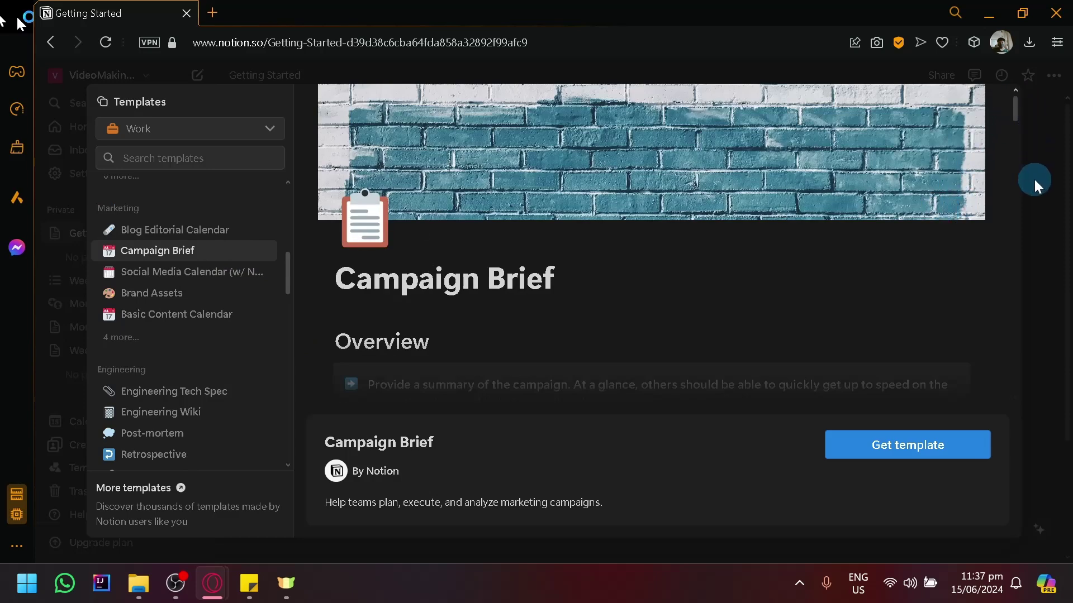
click(1034, 196)
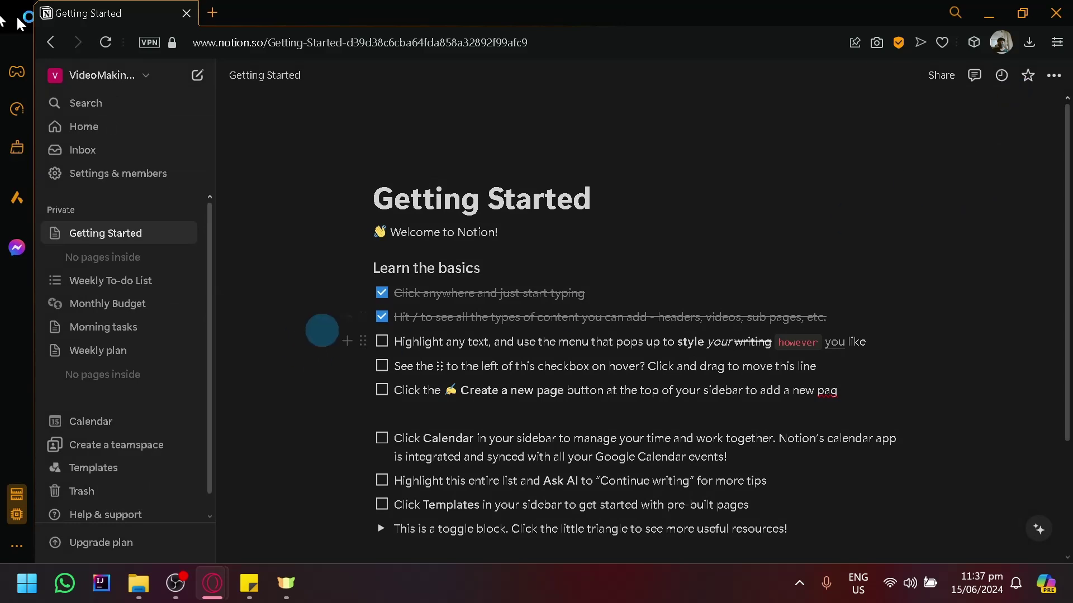
Add an empty toggle block below the last toggle on the Getting Started page, checking the available block types.
scroll(358, 329, down, 4)
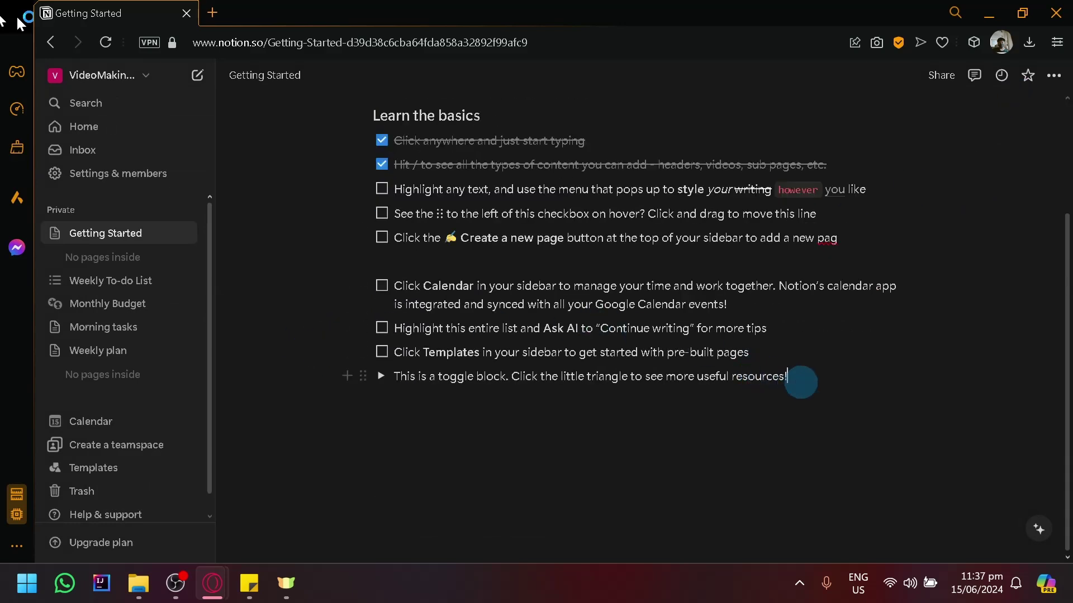
click(801, 382)
key(Return)
text(/)
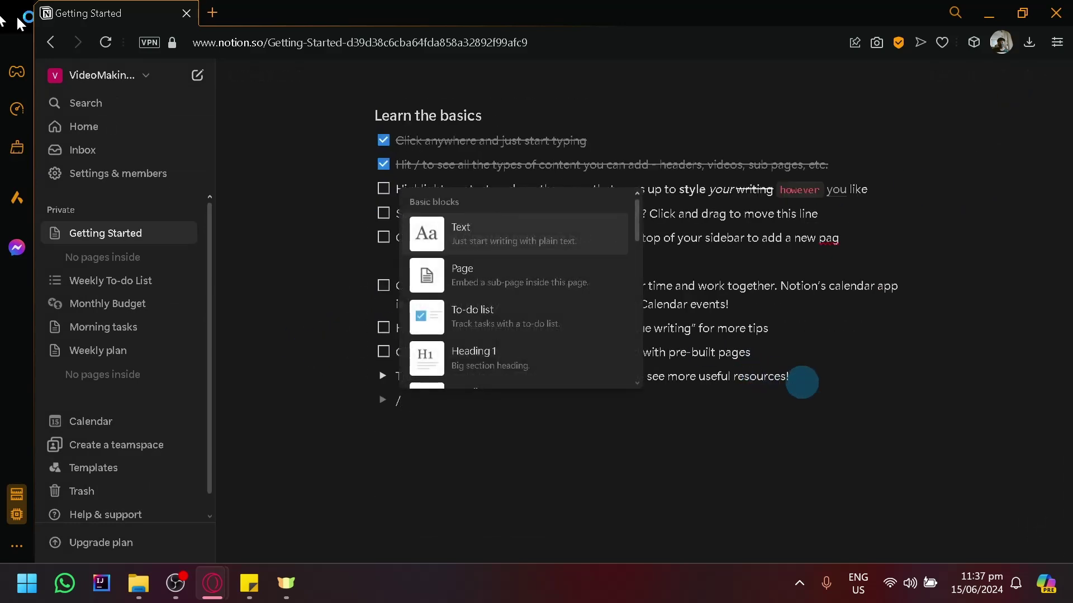
key(BackSpace)
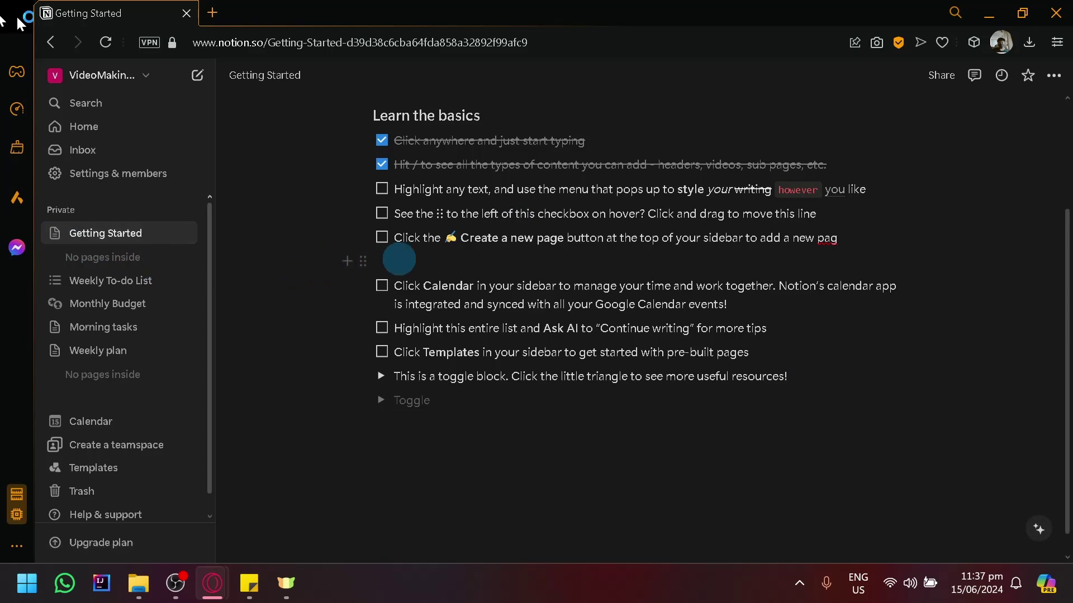
Insert an empty bulleted list block below the empty toggle and open the Getting Started page's sharing options.
scroll(391, 262, up, 3)
scroll(474, 280, down, 3)
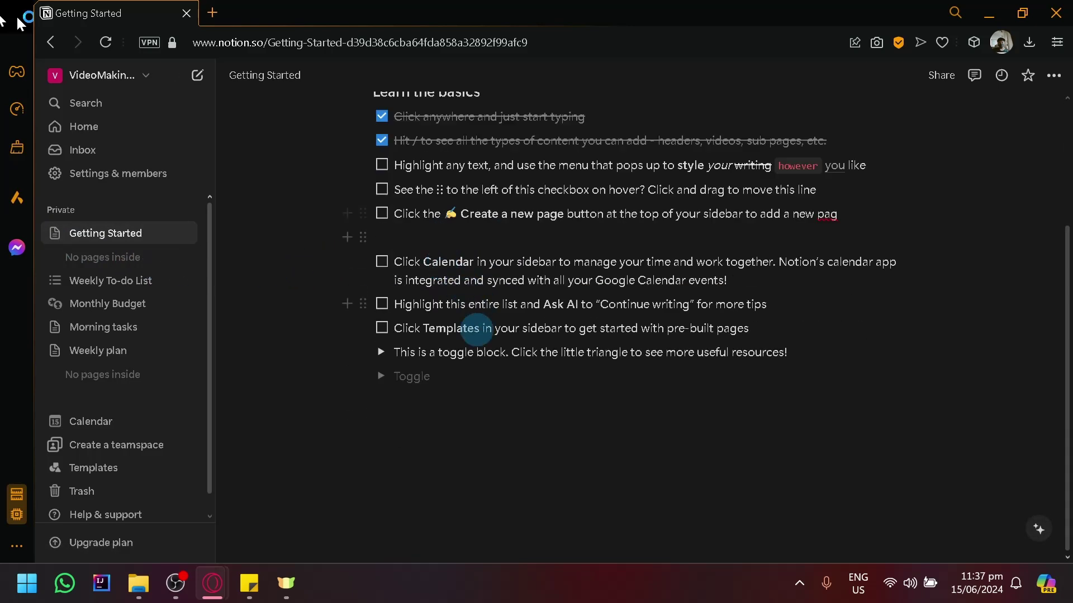
click(347, 374)
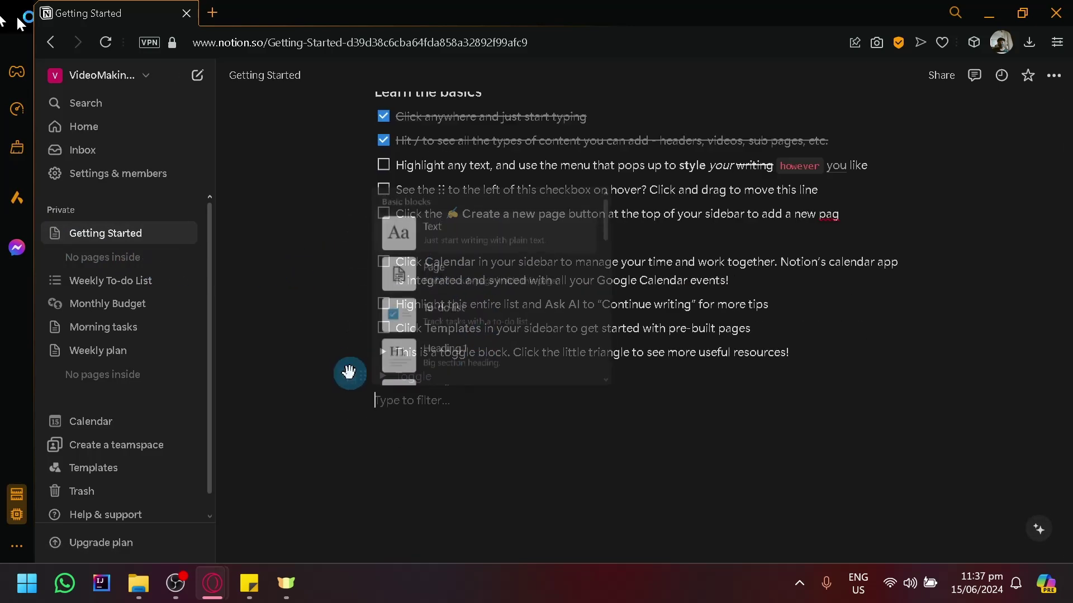
scroll(510, 357, down, 3)
click(510, 297)
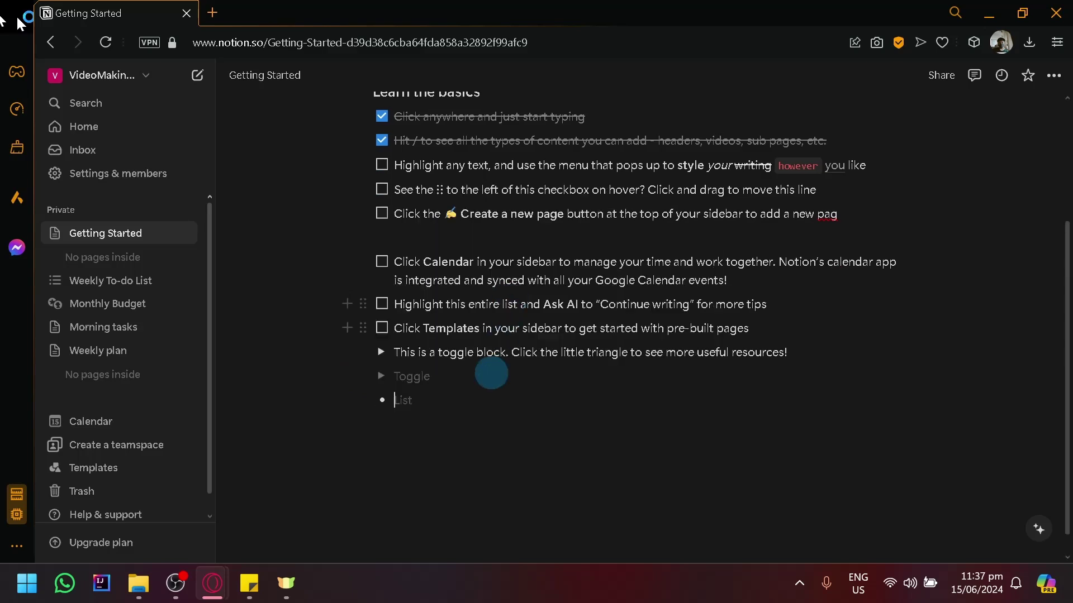
scroll(803, 235, up, 3)
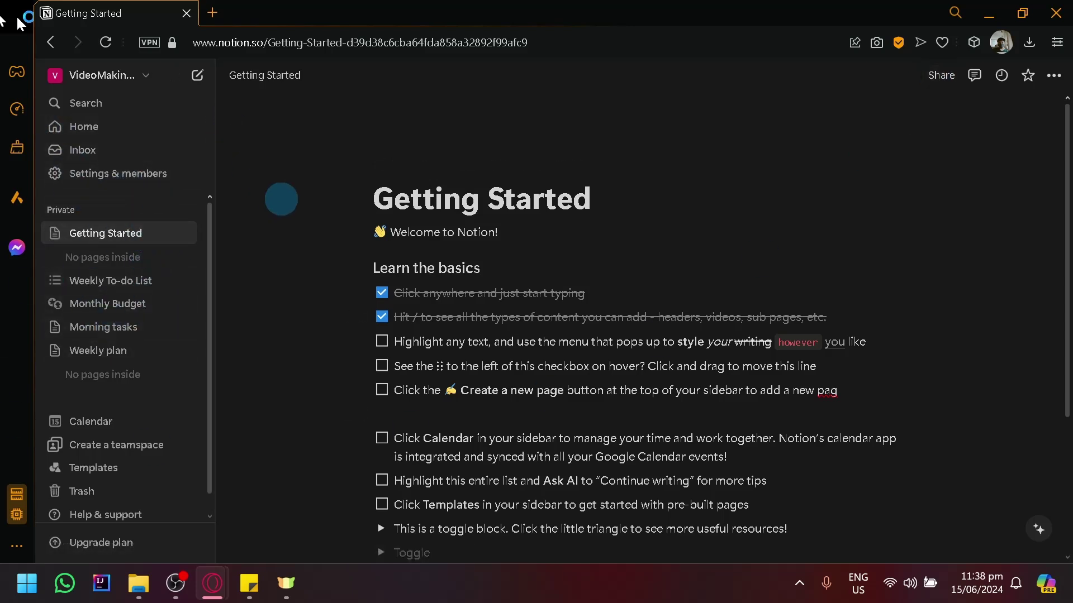
click(946, 82)
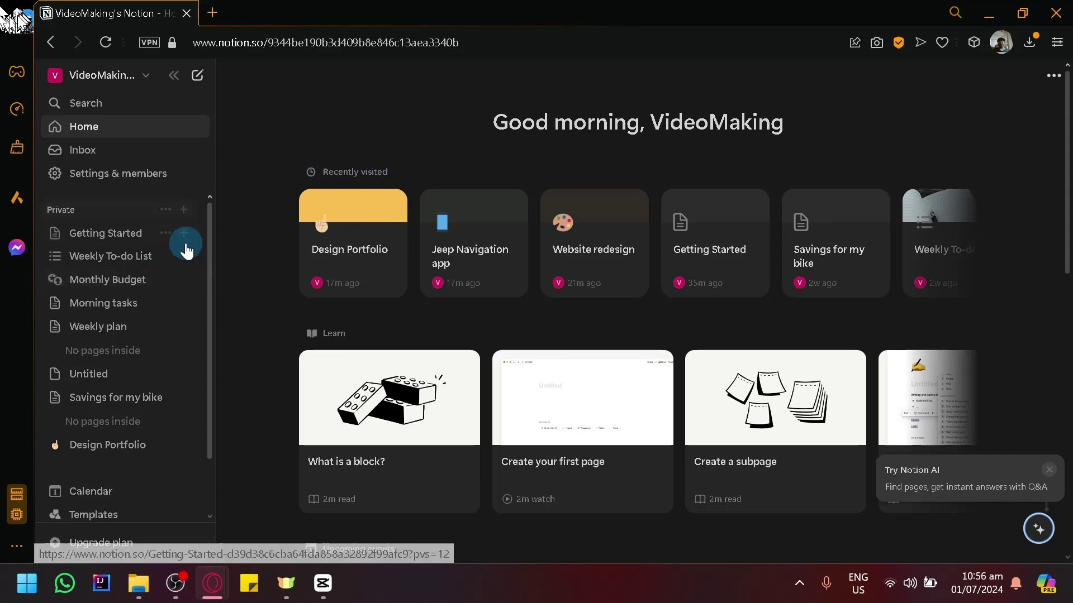
Look through the Home page down to its home views and open the Weekly To-do List page.
scroll(293, 284, down, 4)
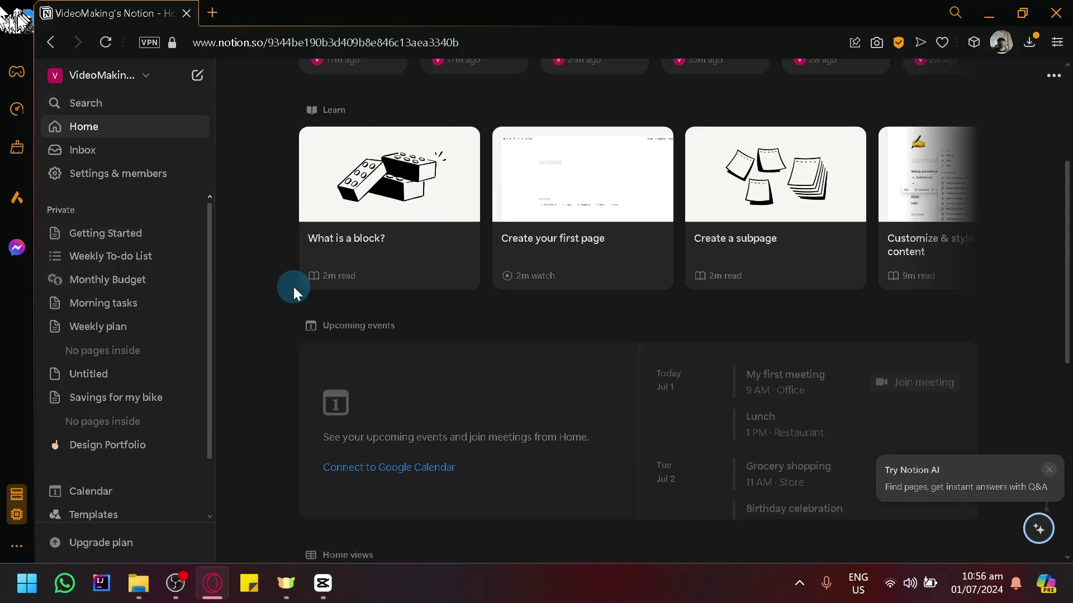
scroll(272, 291, down, 2)
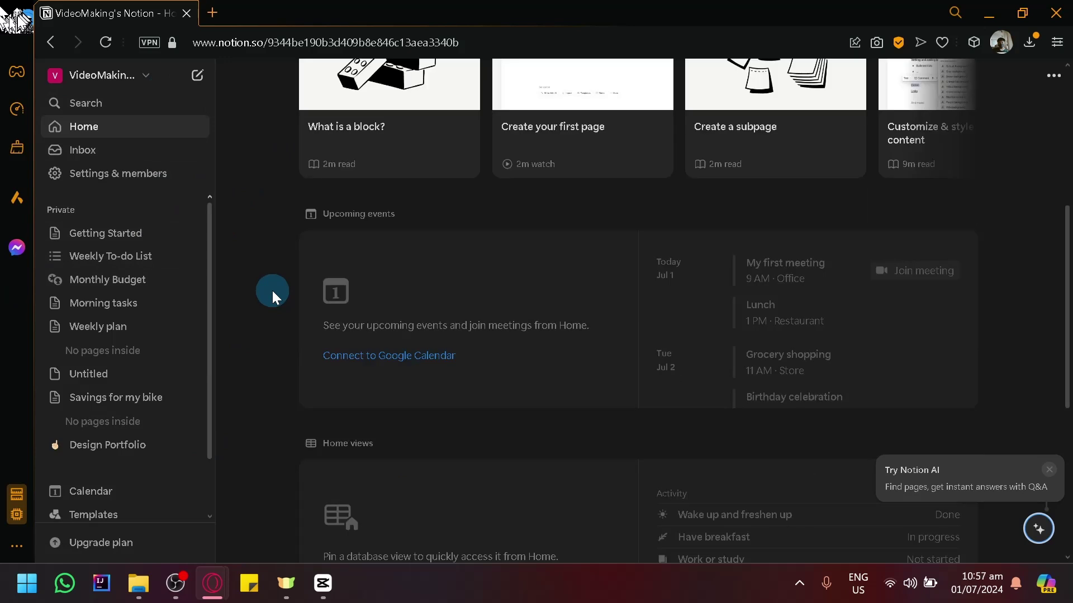
click(137, 258)
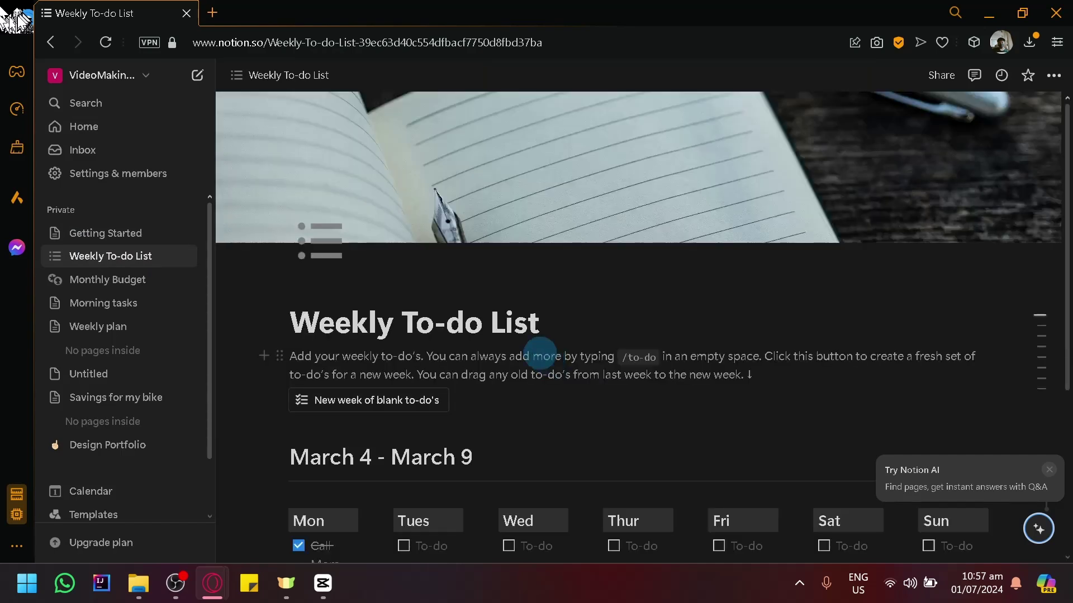
scroll(540, 353, down, 5)
scroll(433, 359, up, 4)
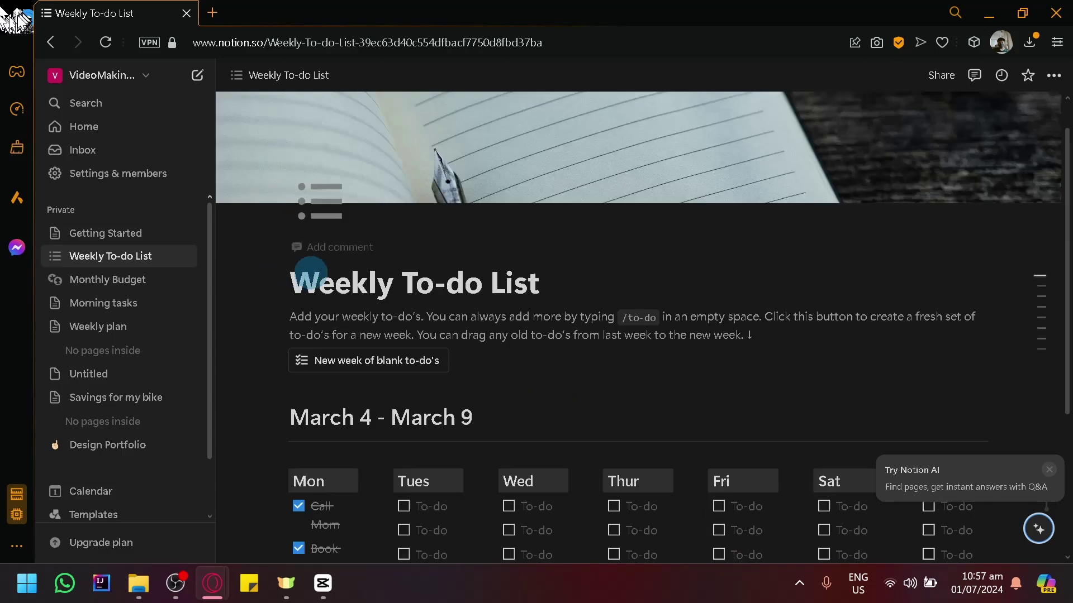
Insert an empty block below the Weekly To-do List's intro paragraph and browse the block types without choosing one.
click(260, 318)
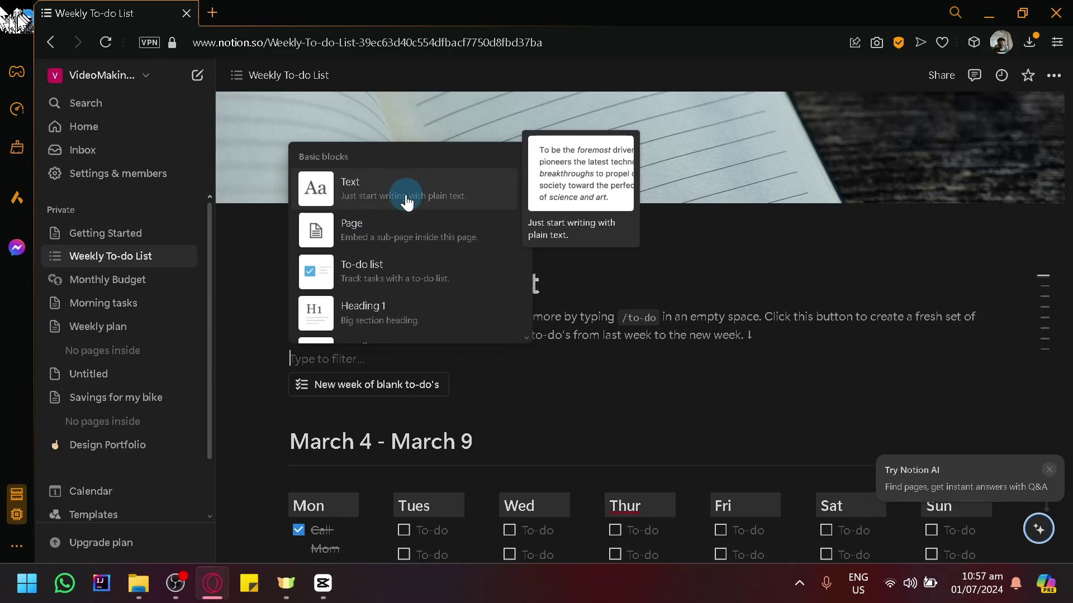
scroll(407, 202, down, 10)
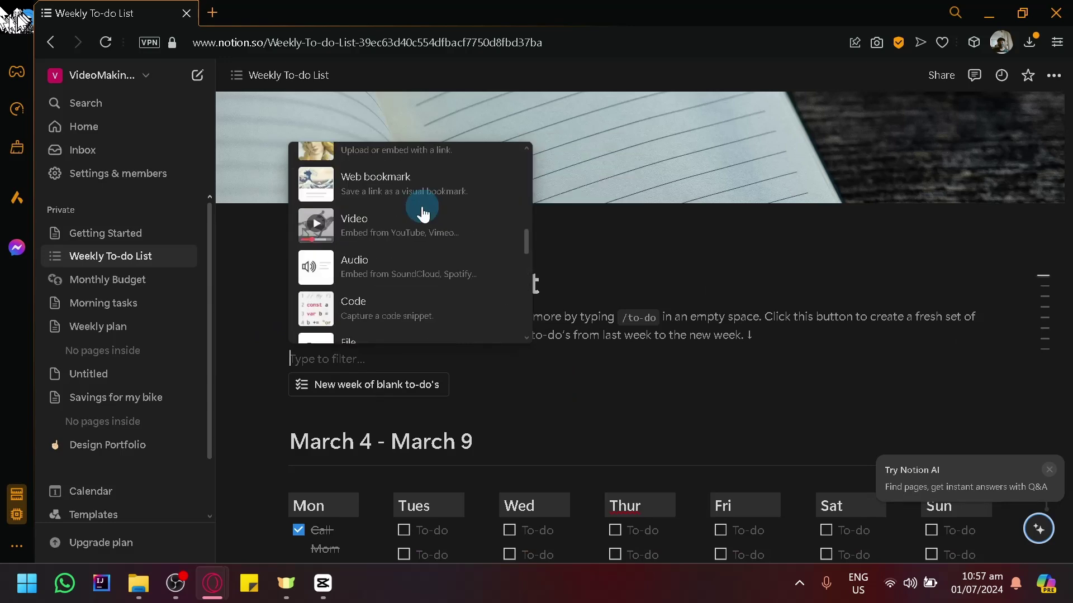
scroll(419, 218, down, 12)
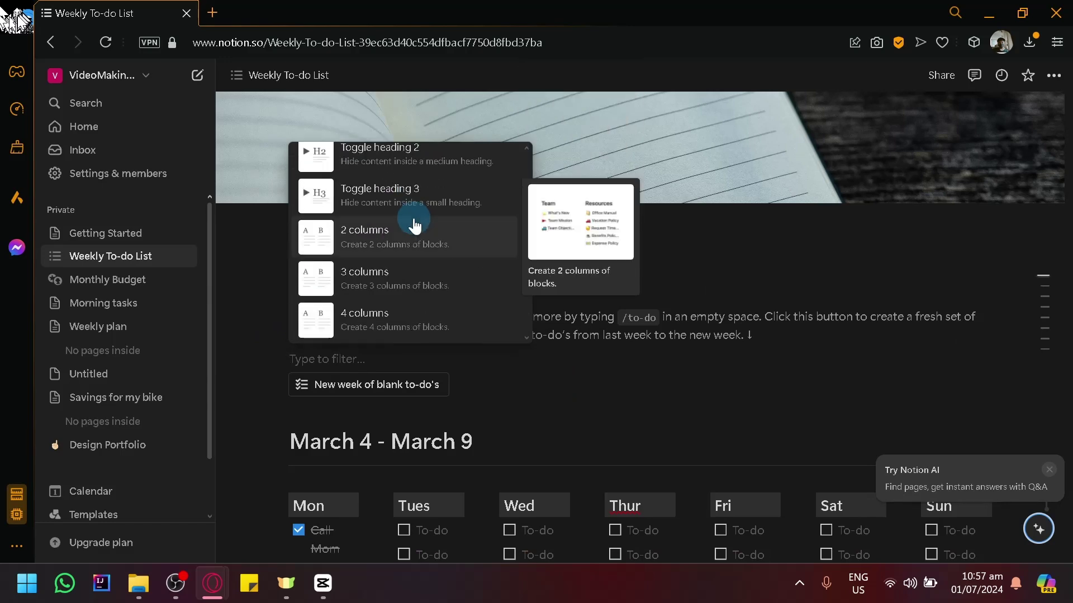
scroll(414, 224, down, 5)
scroll(422, 257, down, 3)
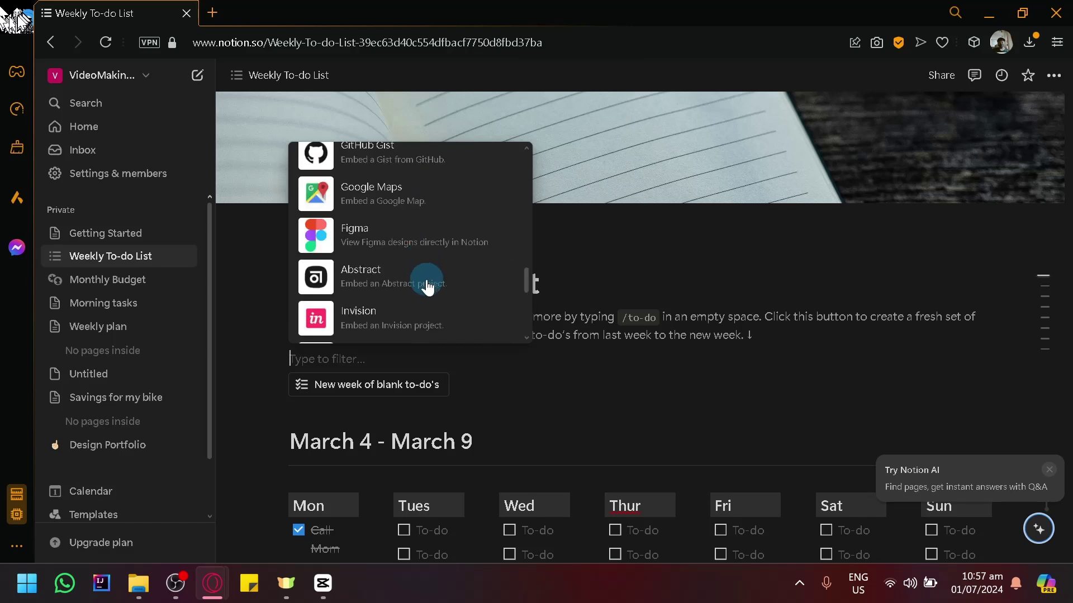
scroll(430, 290, up, 20)
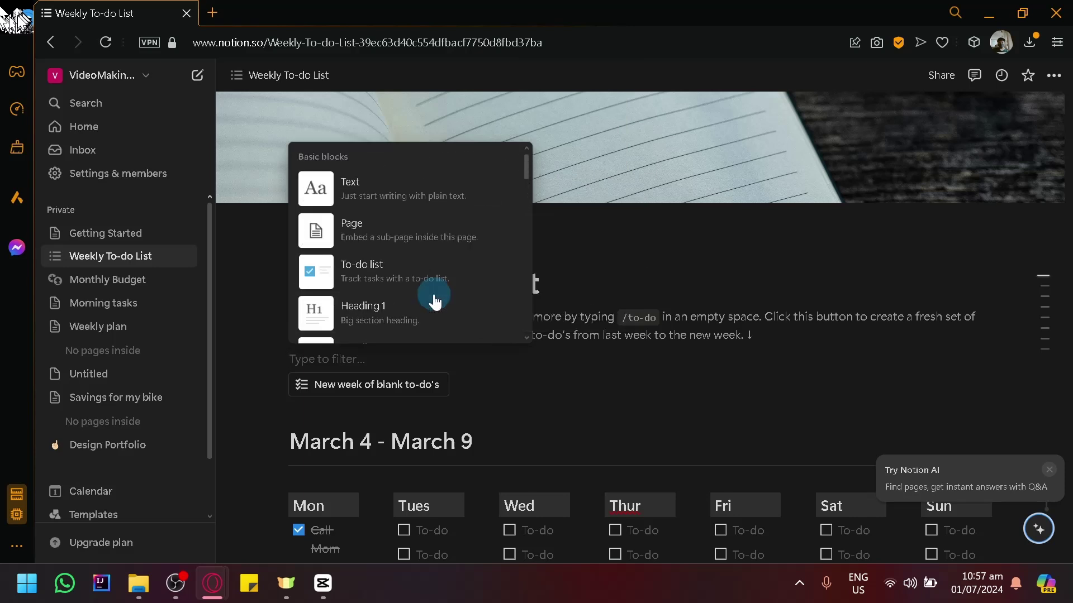
click(692, 379)
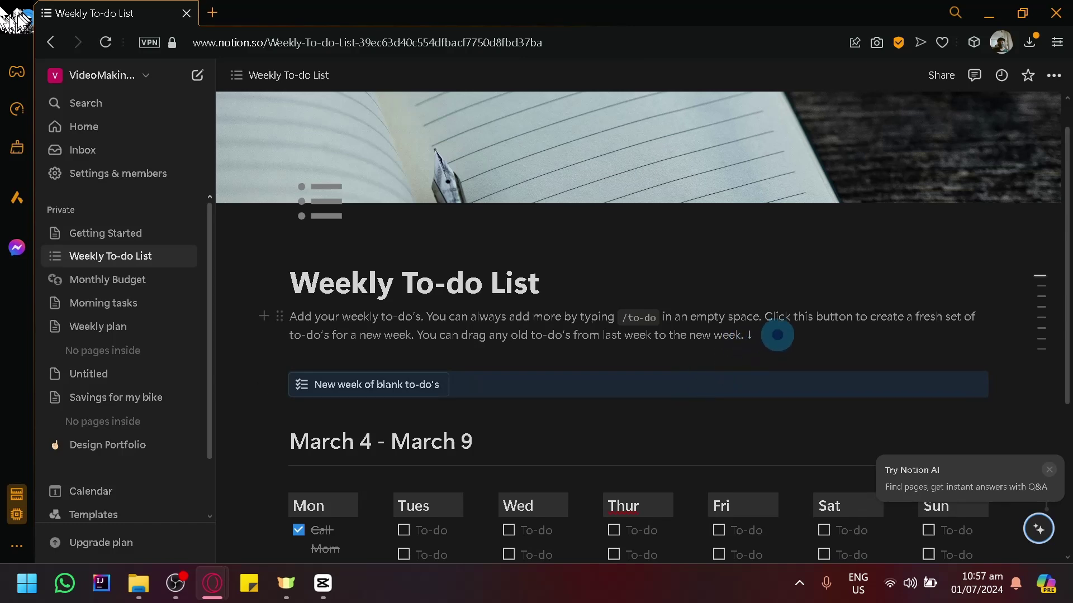
click(777, 337)
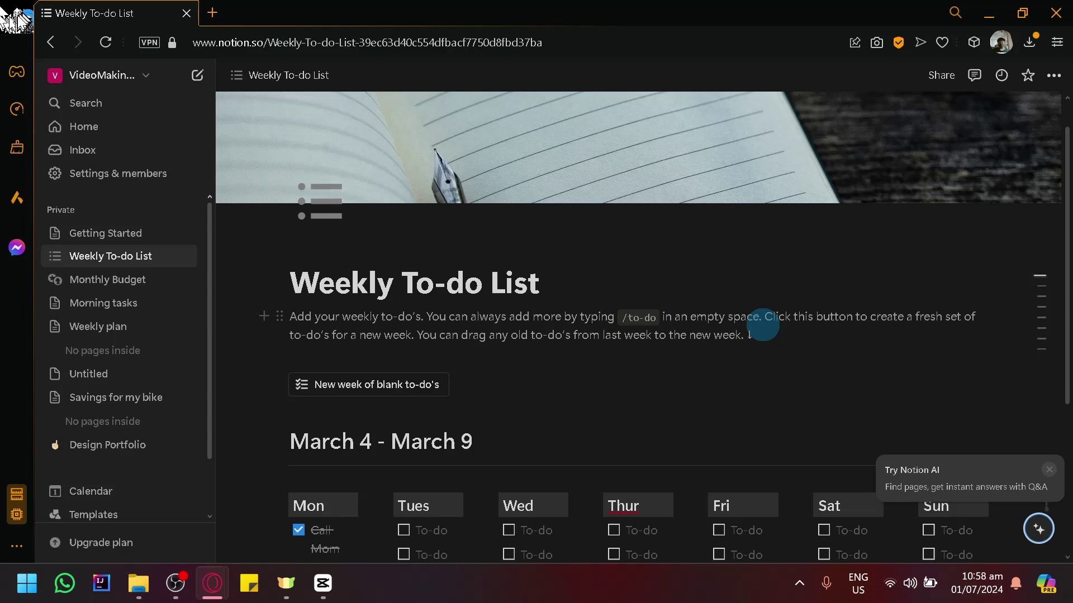
Go to the March 4 - March 9 section through the page outline and examine its daily to-do columns.
scroll(762, 327, down, 5)
scroll(763, 328, up, 5)
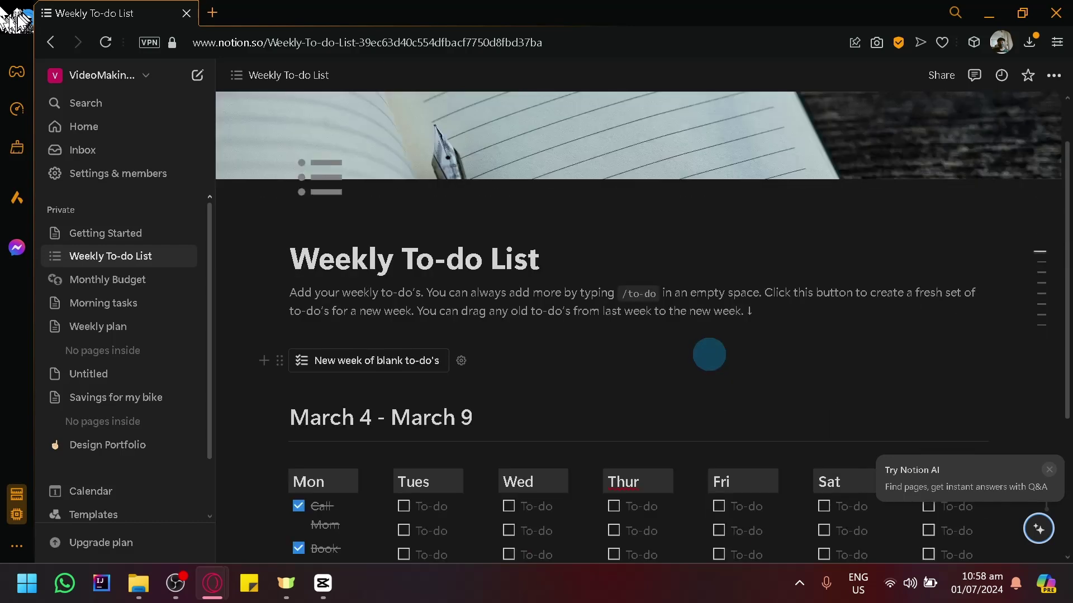
scroll(763, 329, down, 5)
click(1031, 208)
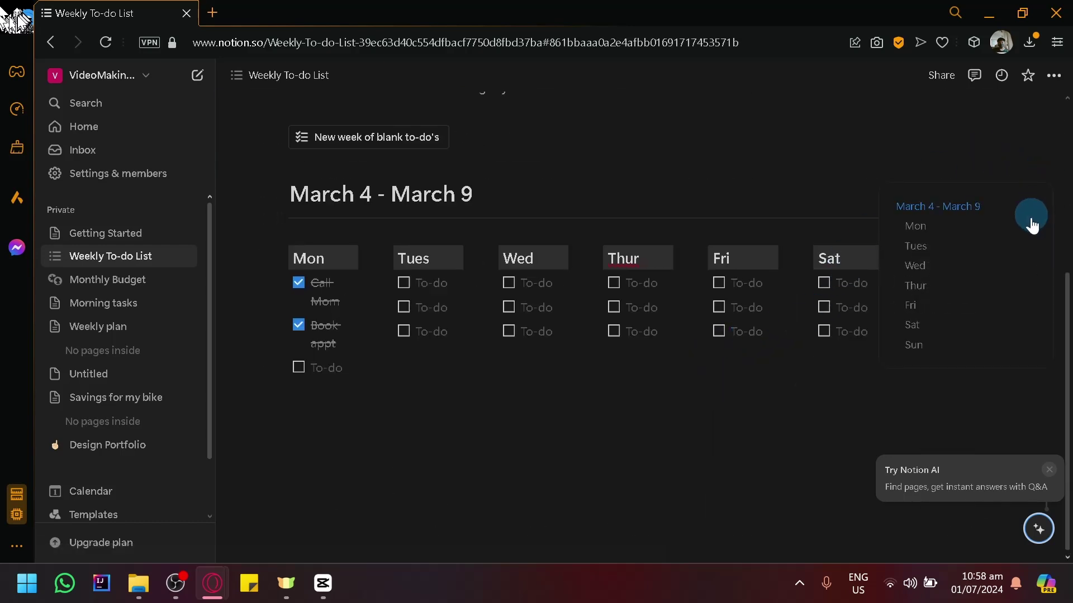
scroll(614, 402, up, 4)
scroll(641, 388, down, 2)
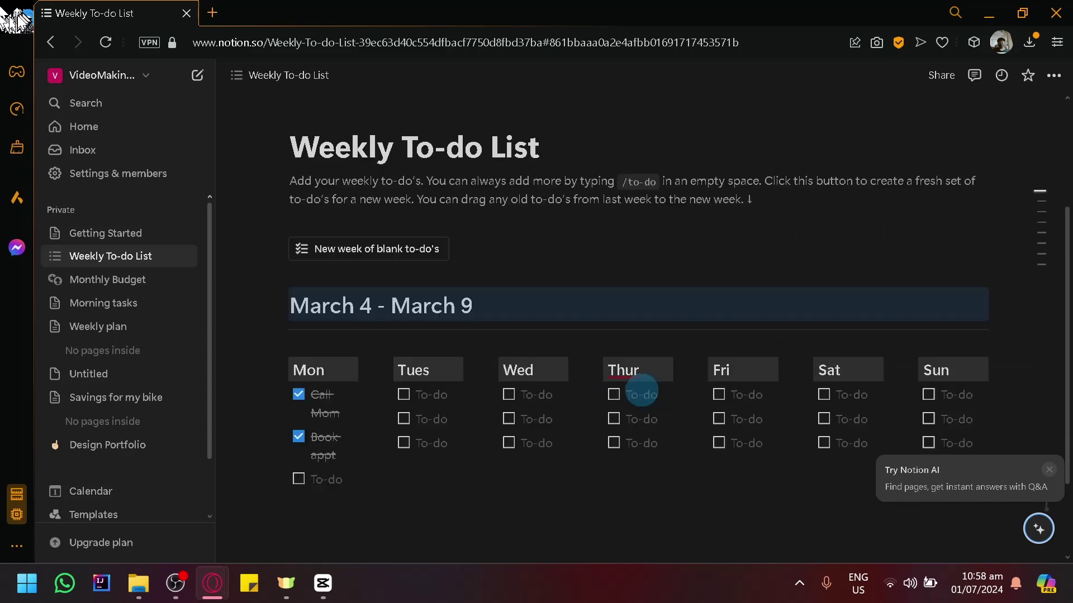
scroll(606, 412, down, 2)
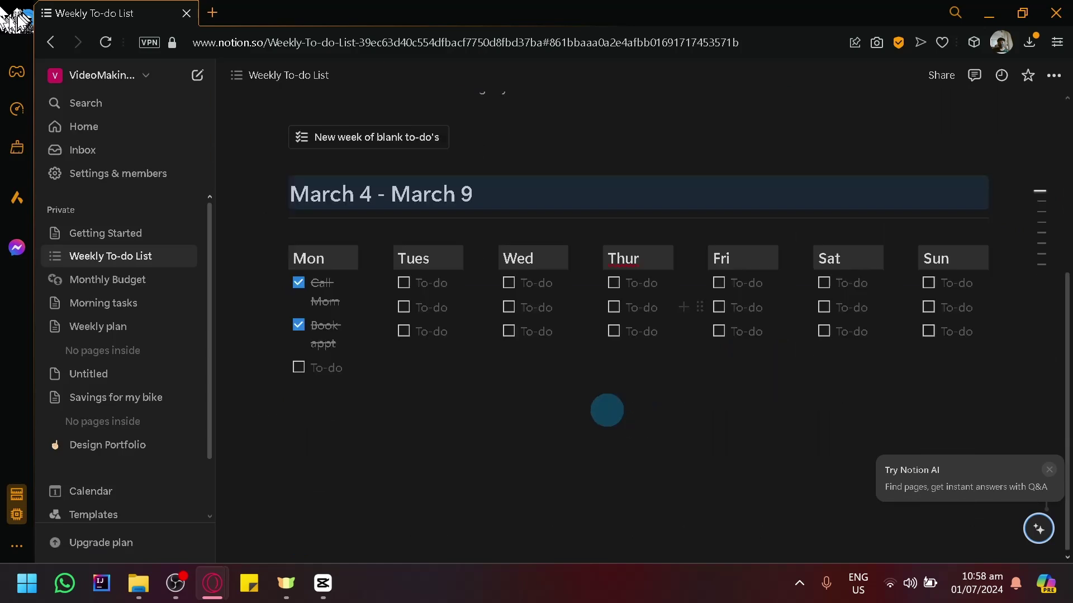
scroll(598, 411, up, 2)
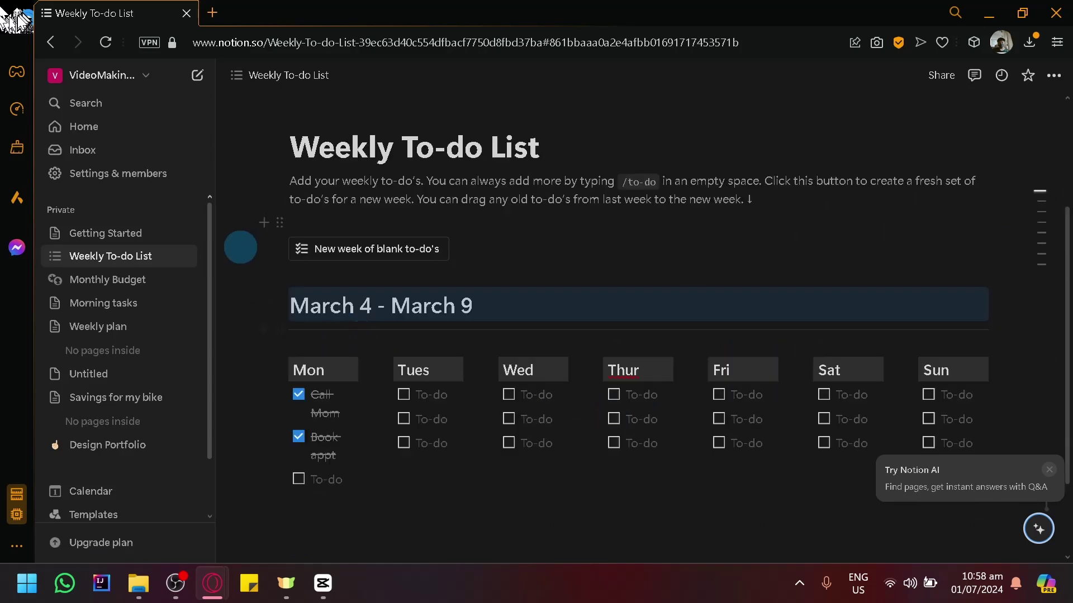
scroll(286, 462, down, 2)
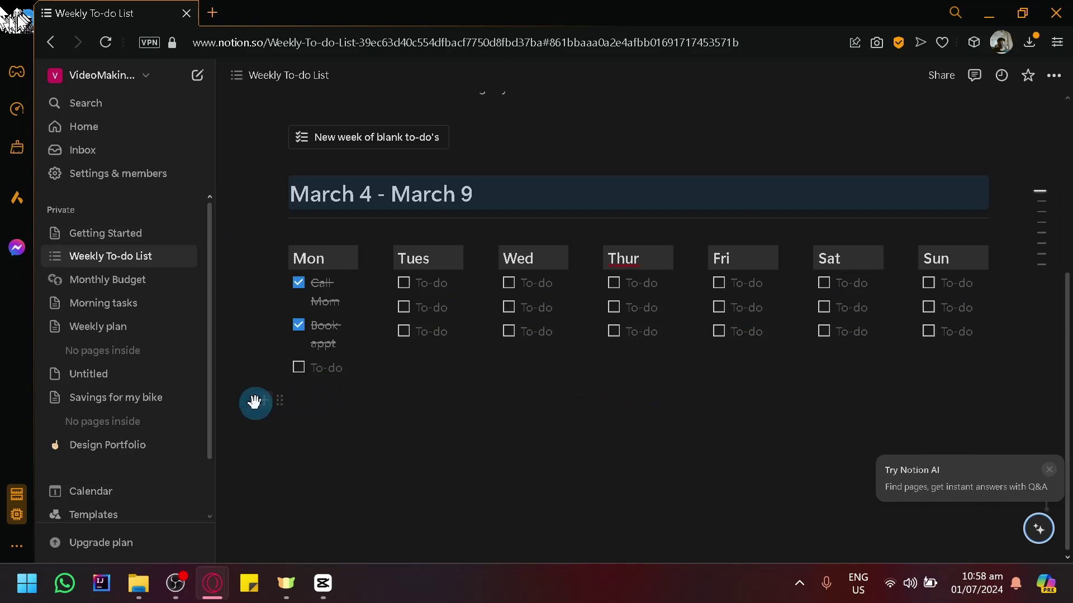
Add a text block reading "Monday" below the daily to-do columns.
click(259, 401)
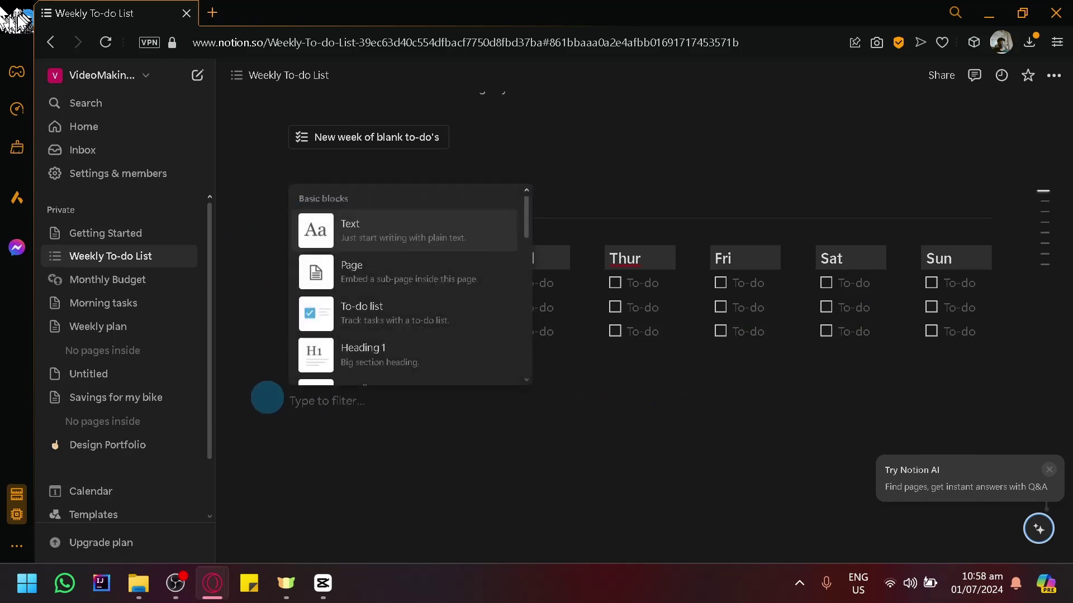
scroll(480, 334, down, 4)
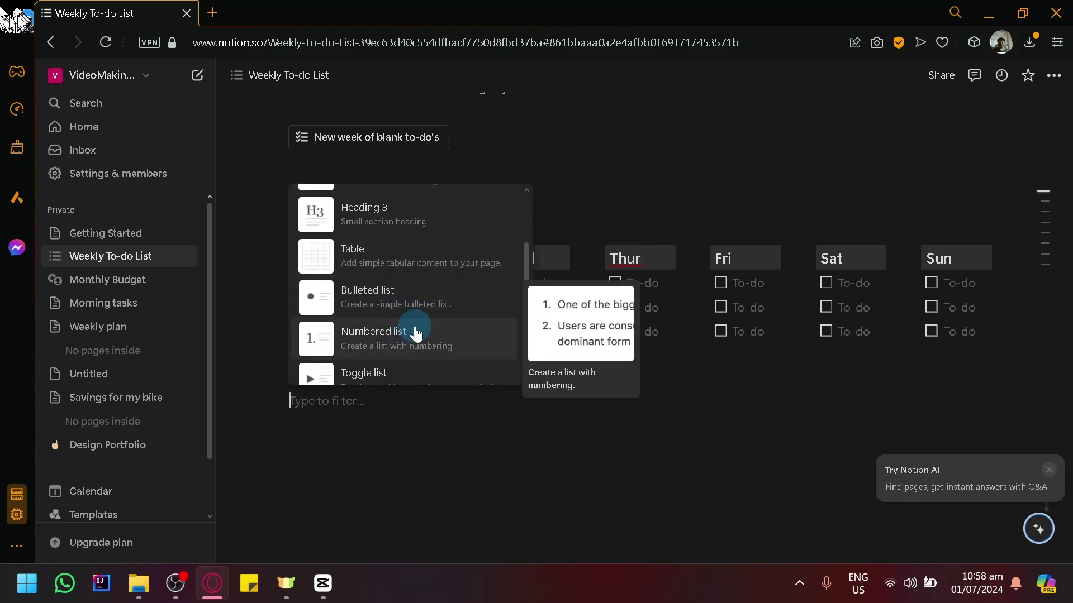
scroll(424, 302, up, 2)
scroll(424, 292, up, 2)
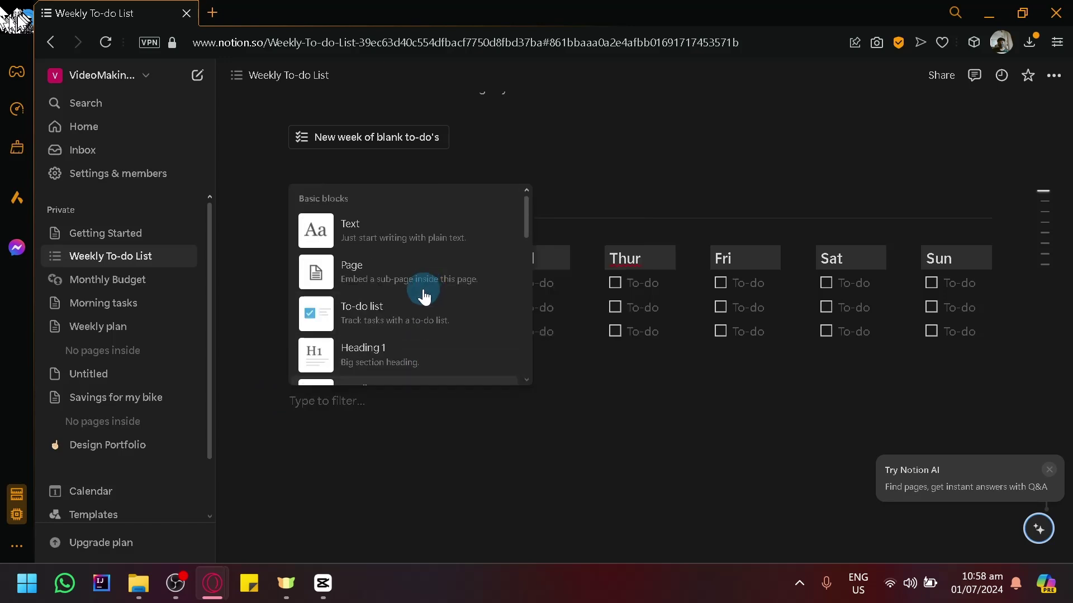
click(402, 239)
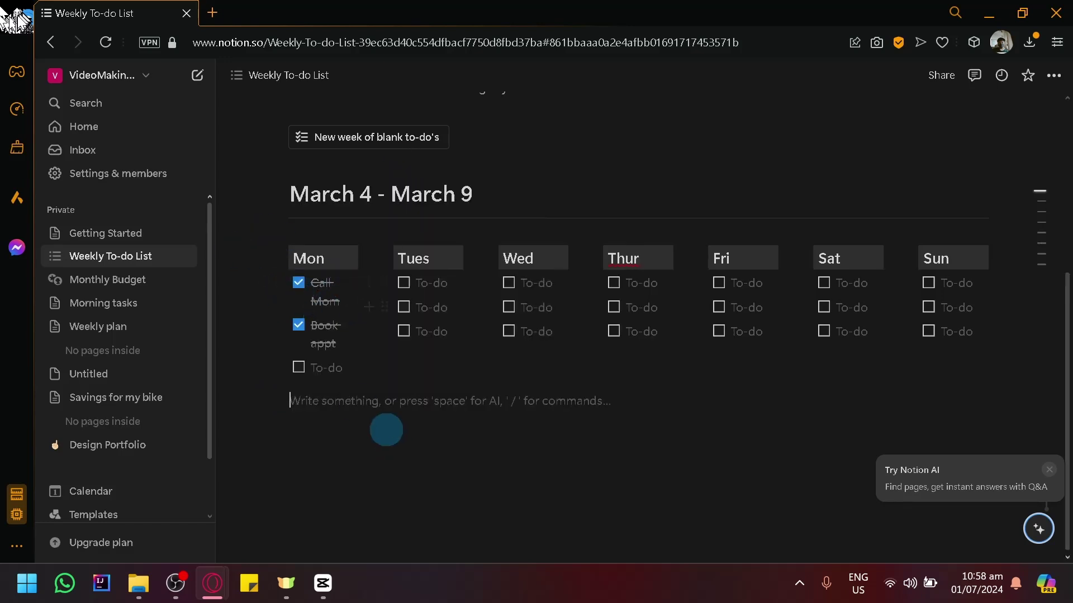
text(Monday)
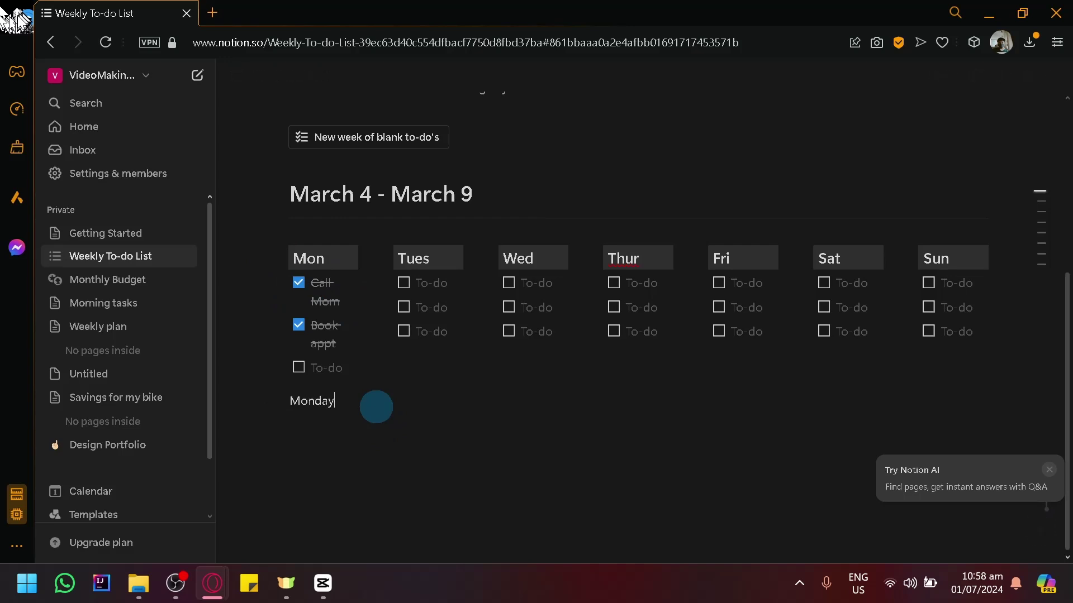
Insert an empty block below the "Monday" text and browse the basic and Notion AI block types without choosing one.
key(Return)
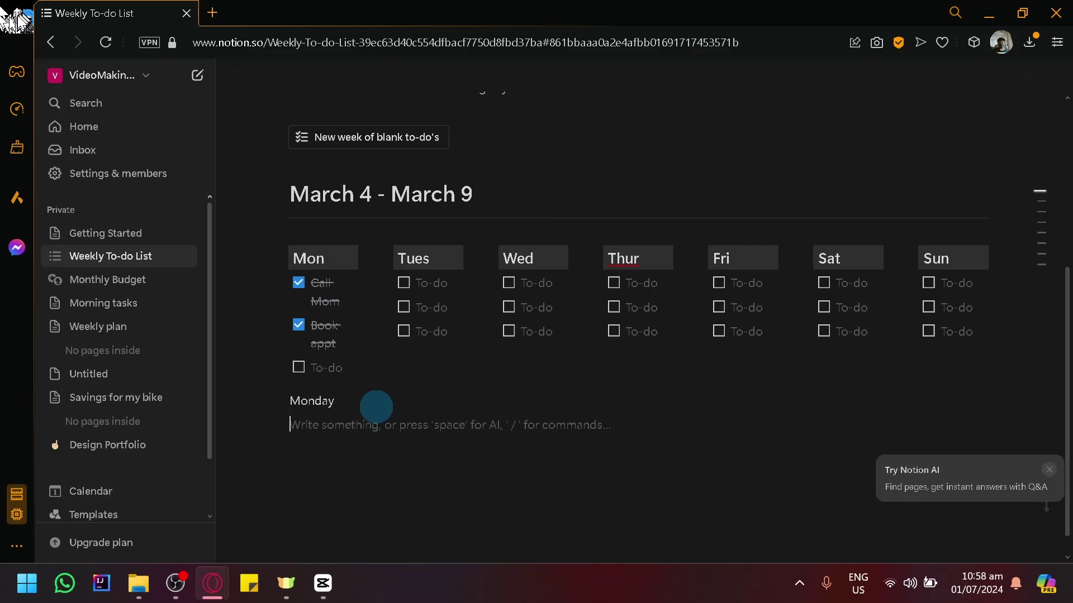
text(/)
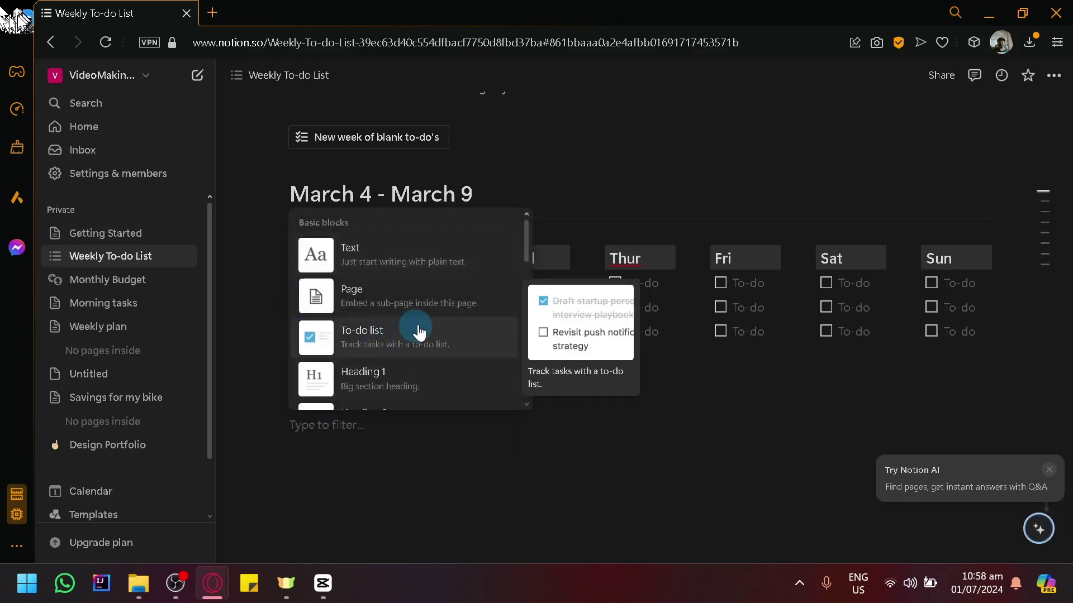
scroll(448, 323, down, 8)
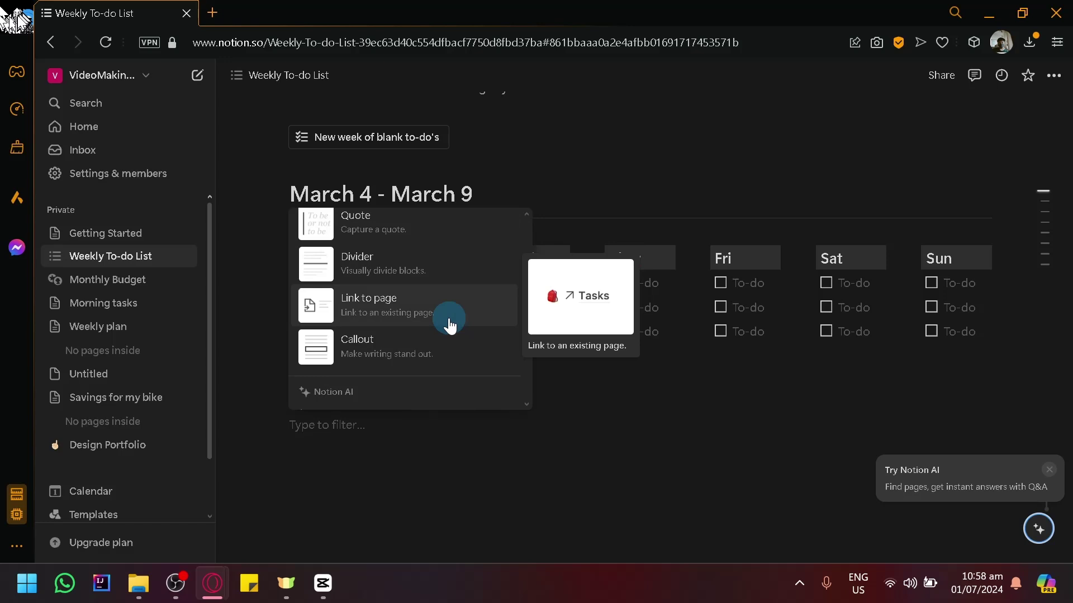
scroll(423, 282, up, 5)
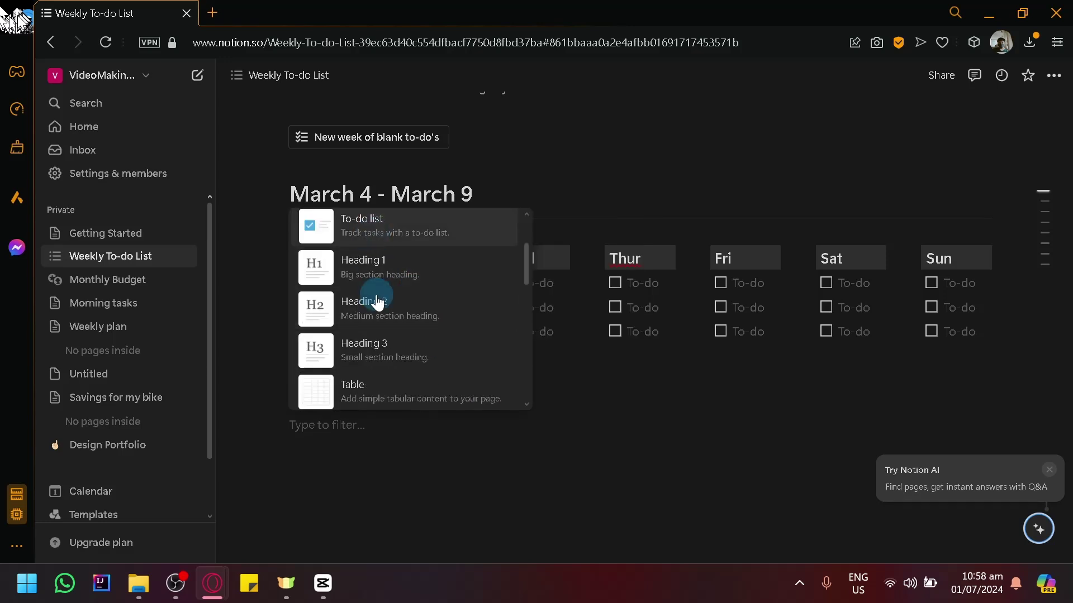
scroll(385, 297, down, 6)
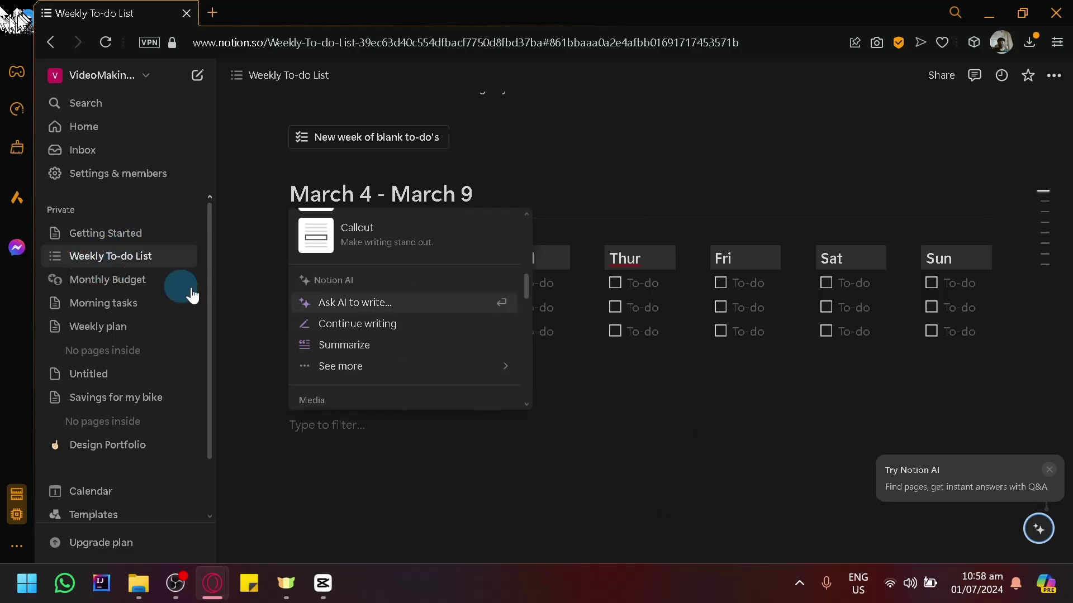
click(168, 296)
Open the template gallery and select the Campaign Brief template from the Marketing group of the Work templates.
scroll(112, 302, down, 1)
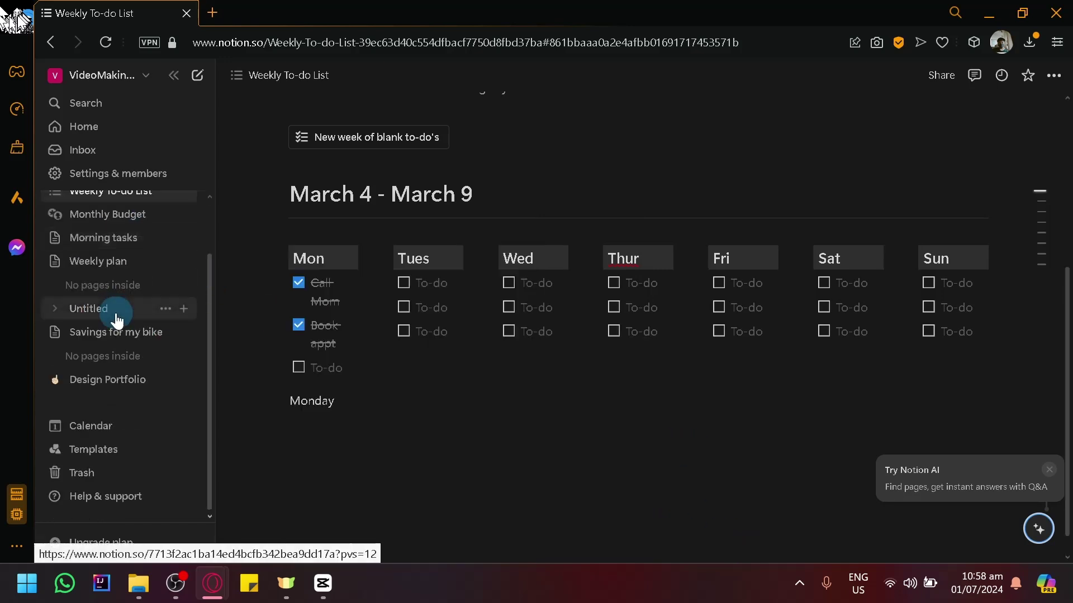
click(120, 453)
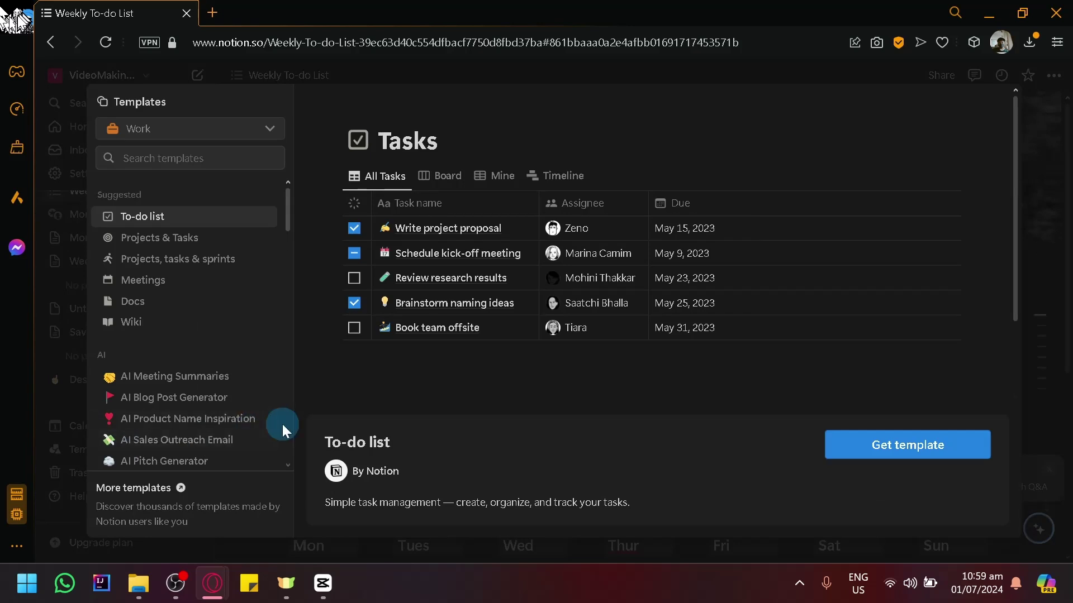
scroll(274, 413, down, 6)
scroll(187, 341, down, 2)
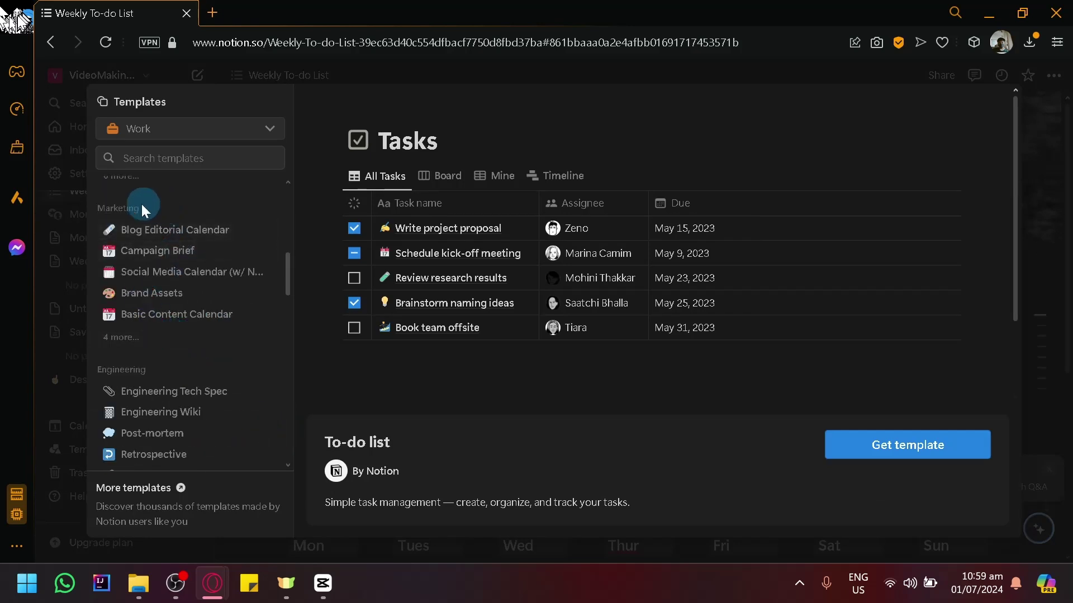
click(148, 250)
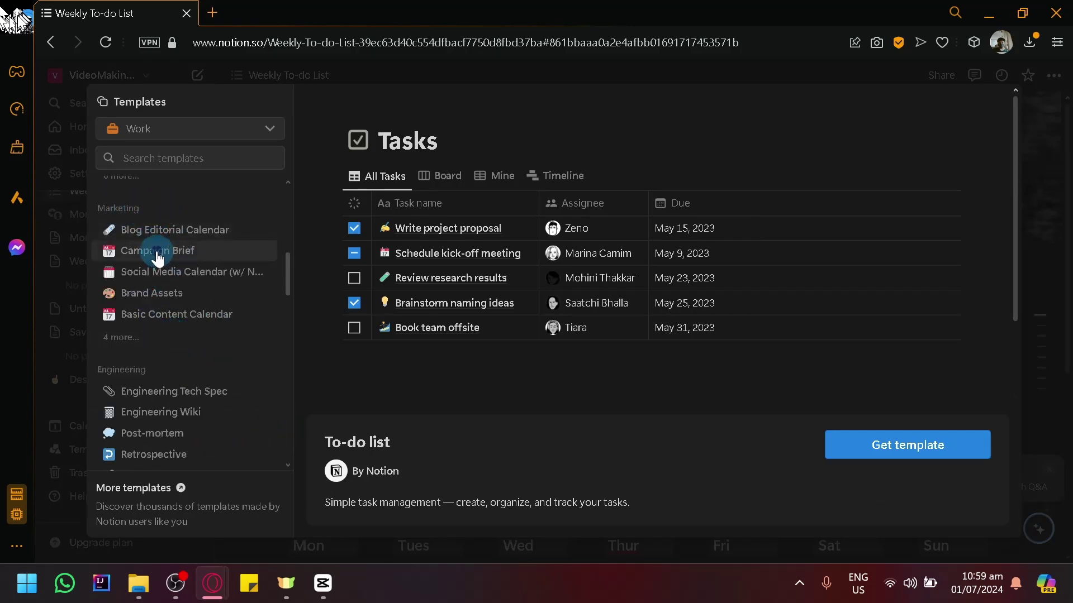
Look through the Campaign Brief preview, add the template to the workspace and open its page.
scroll(364, 310, down, 10)
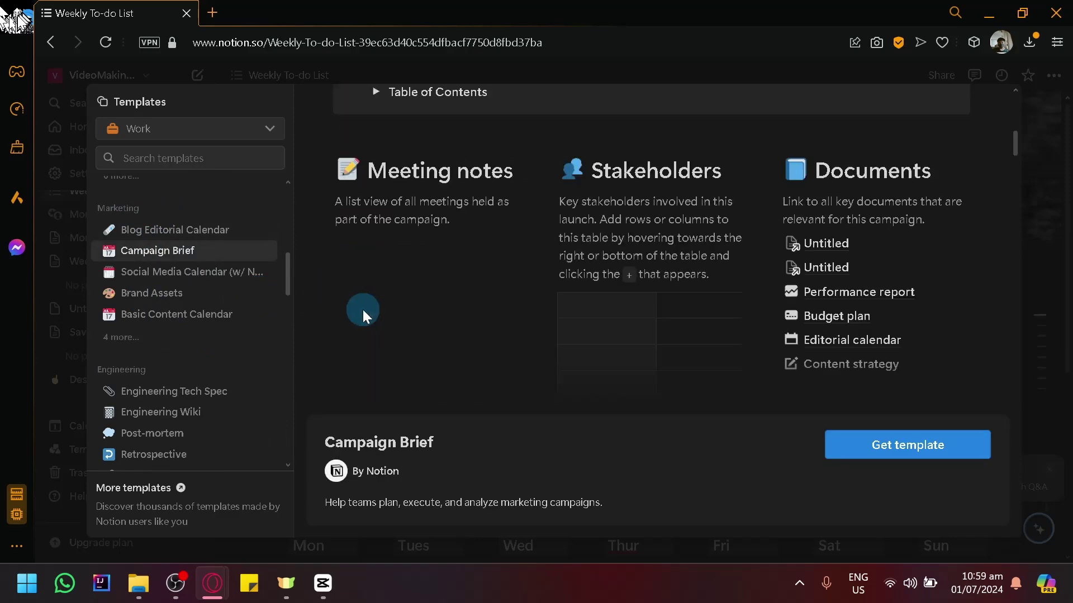
scroll(387, 313, down, 4)
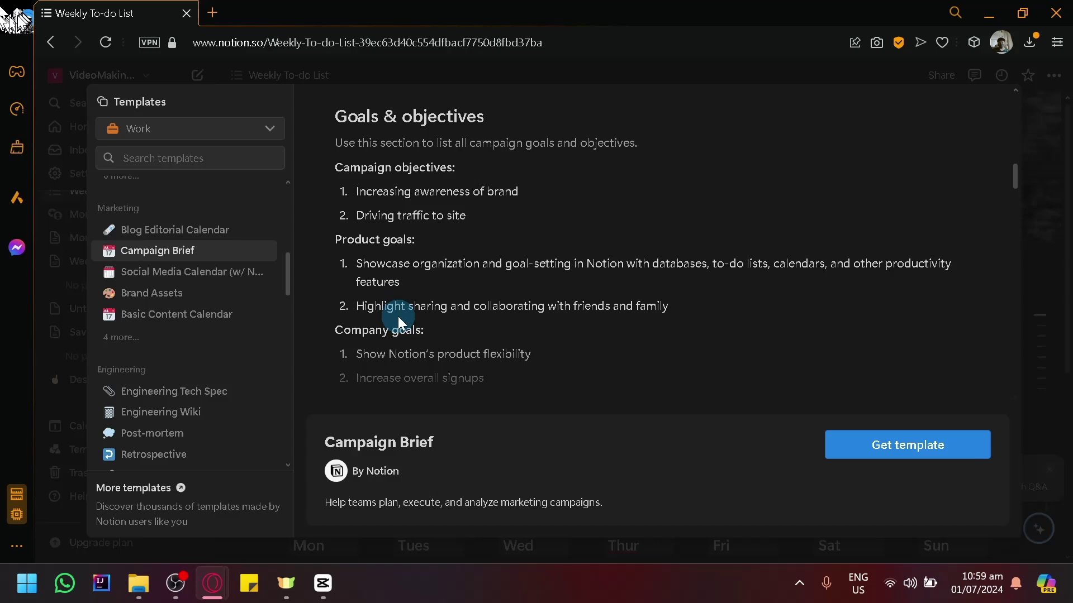
click(911, 447)
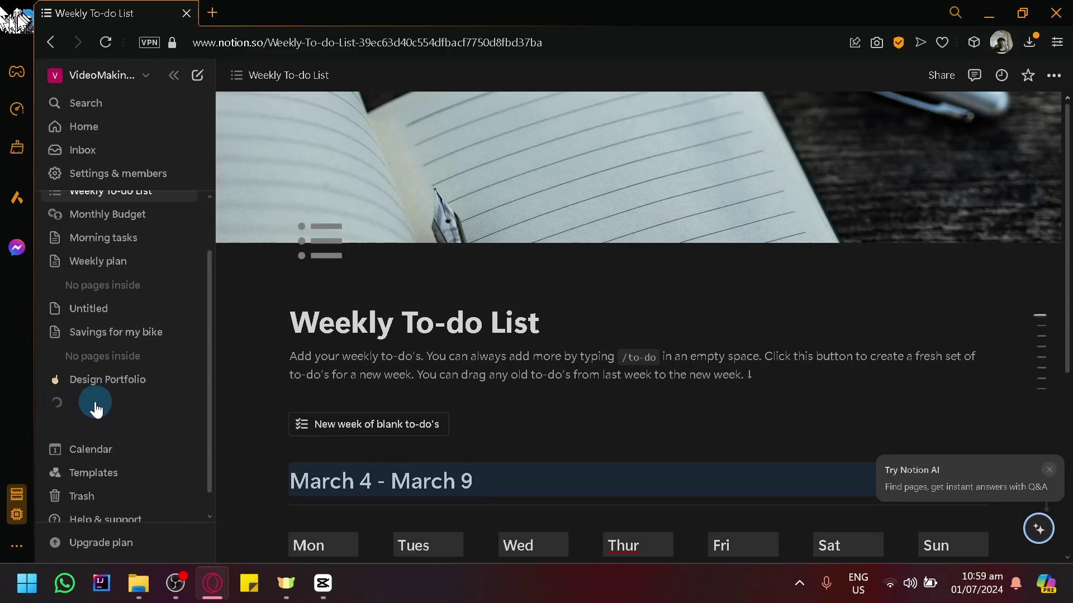
click(103, 379)
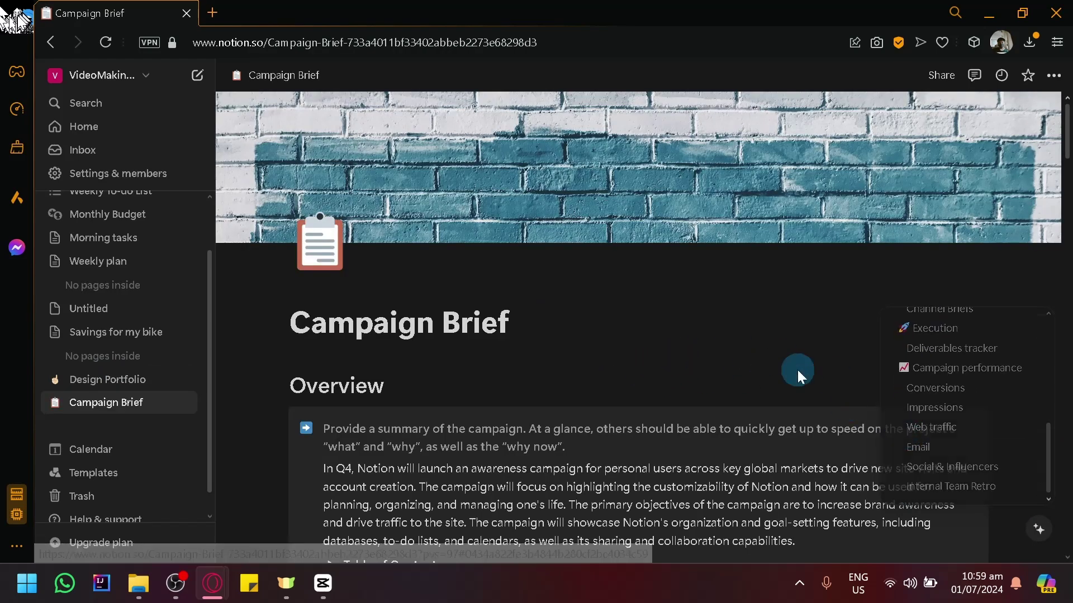
Examine the Campaign Brief page's meeting notes, stakeholders, documents, strategy and target audience sections.
scroll(796, 377, down, 5)
scroll(792, 383, down, 2)
scroll(790, 380, down, 3)
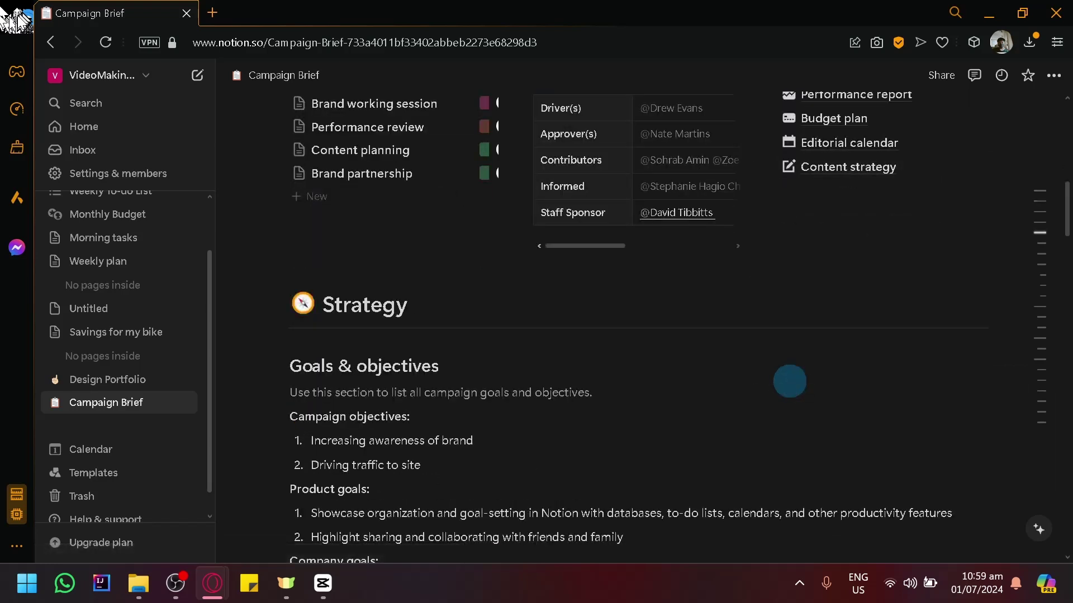
scroll(400, 255, up, 5)
scroll(400, 255, down, 6)
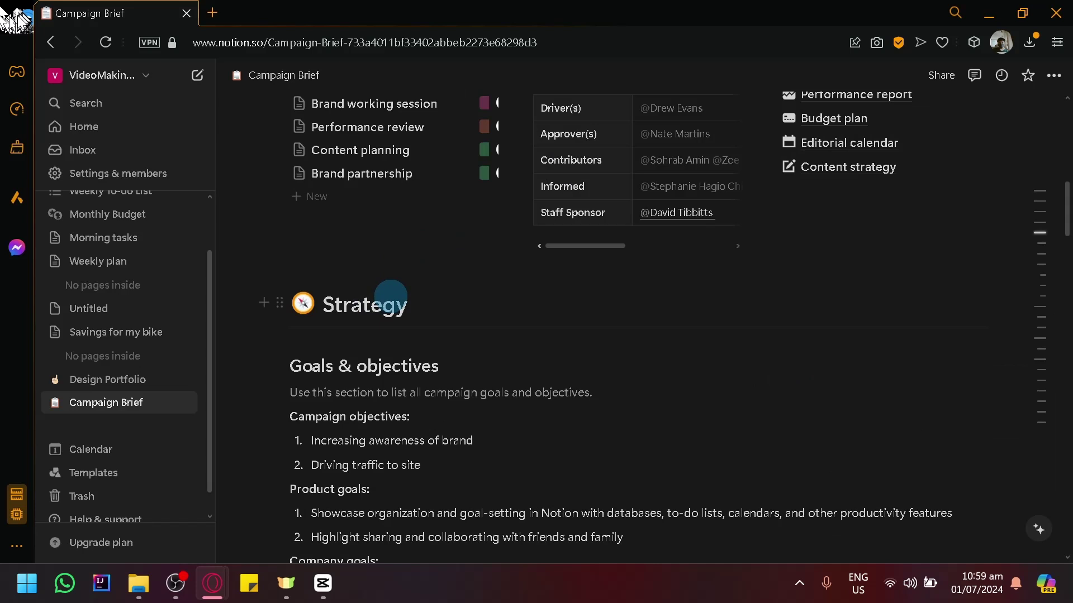
scroll(390, 295, up, 2)
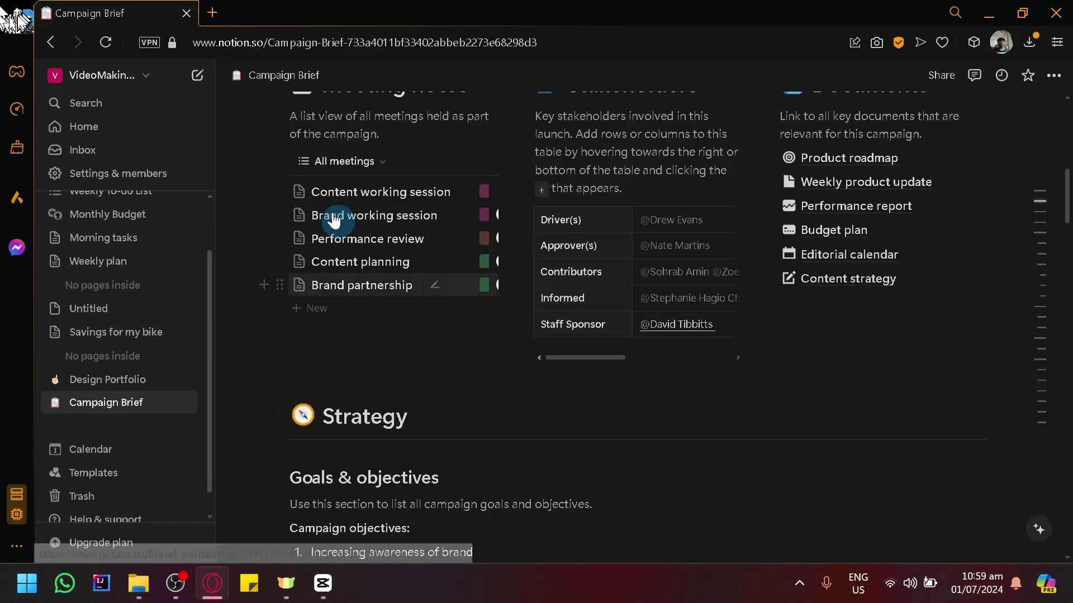
scroll(347, 273, up, 4)
scroll(321, 332, down, 2)
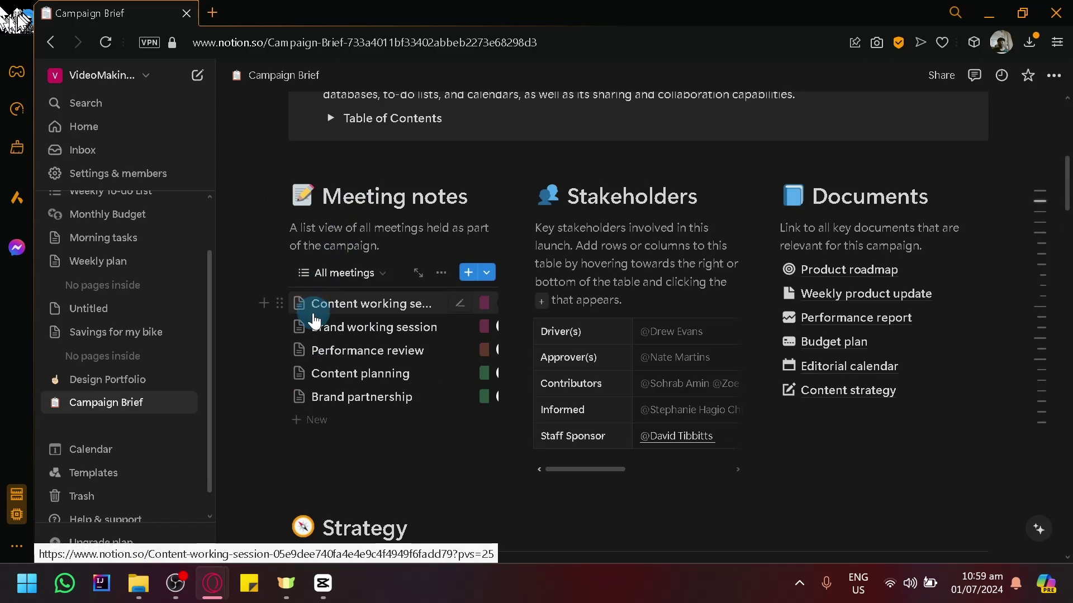
scroll(350, 377, down, 6)
scroll(354, 346, down, 5)
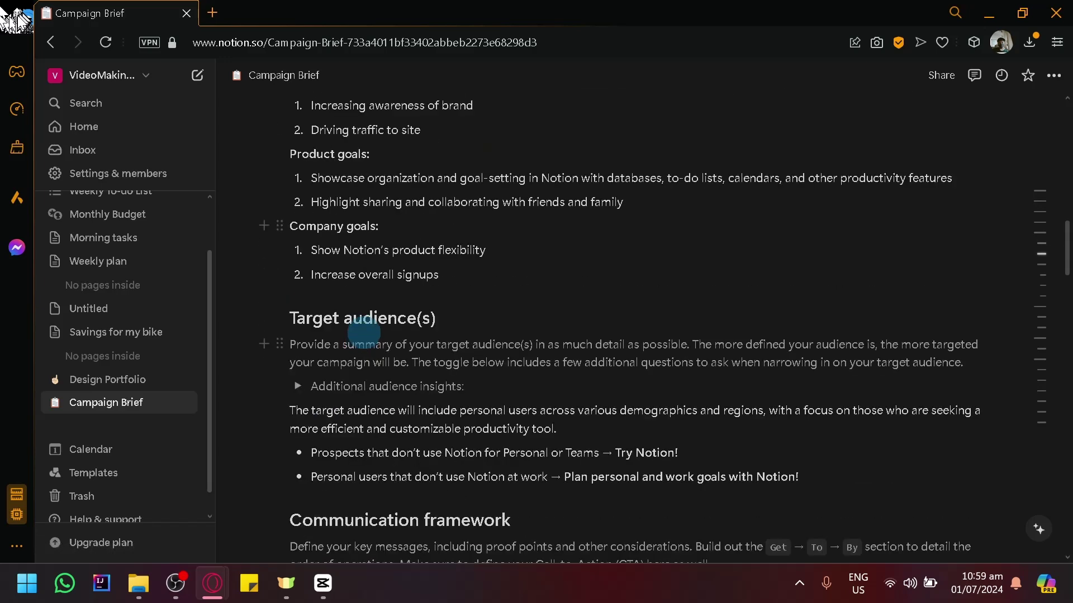
Insert an empty block below the Goals & objectives heading and browse the block types without choosing one.
scroll(313, 304, up, 5)
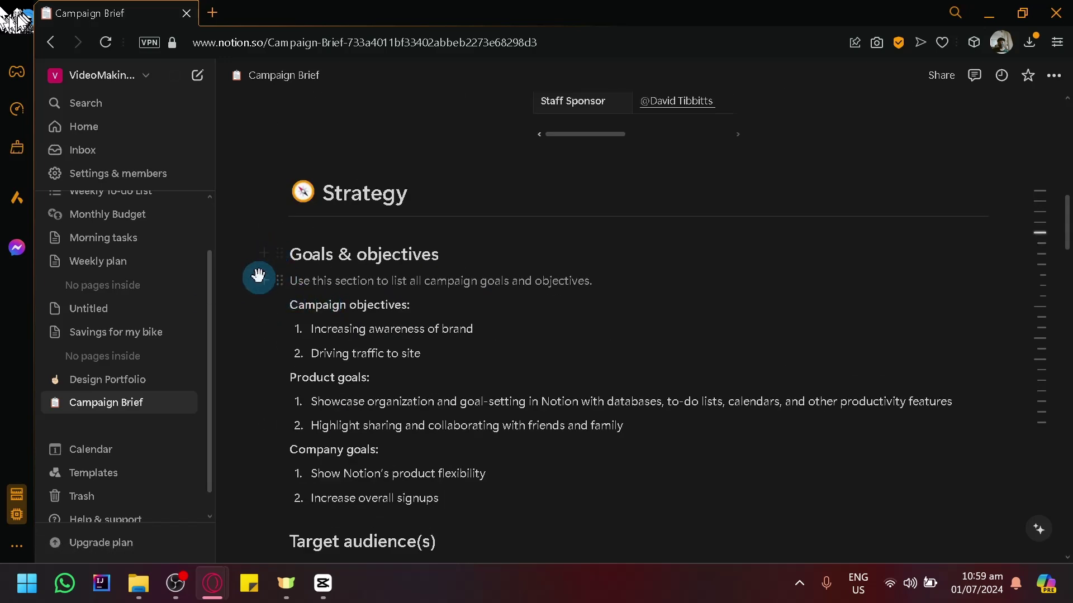
click(264, 256)
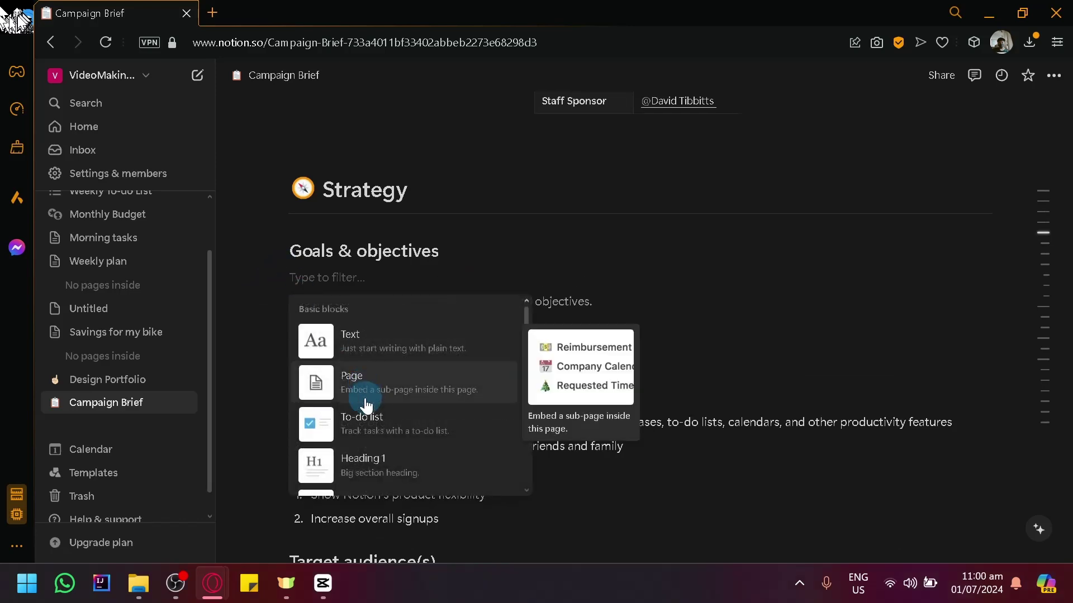
scroll(352, 366, down, 6)
scroll(384, 374, down, 10)
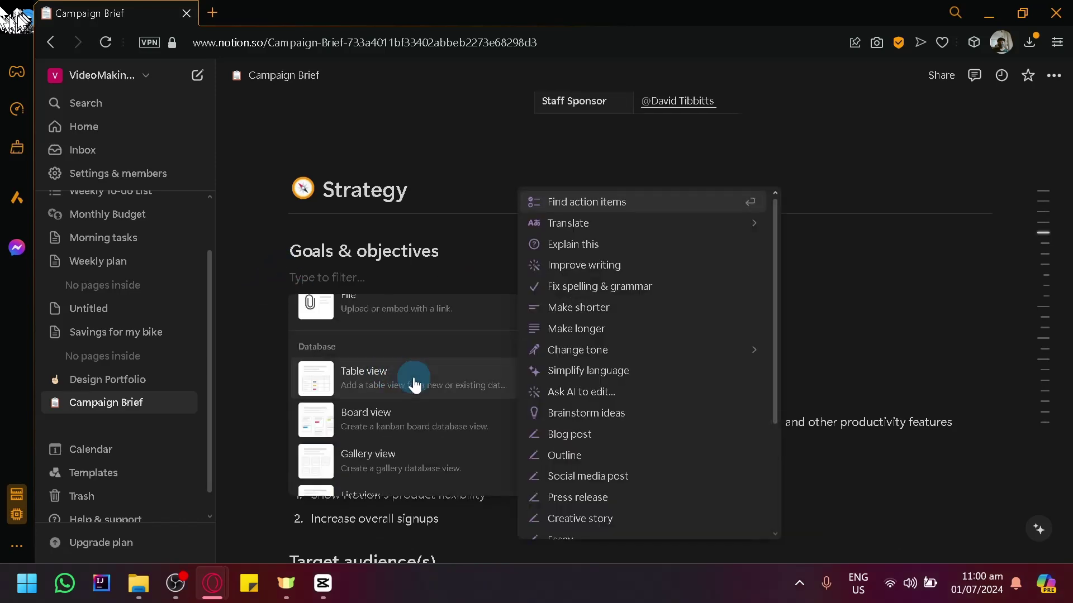
scroll(794, 408, up, 4)
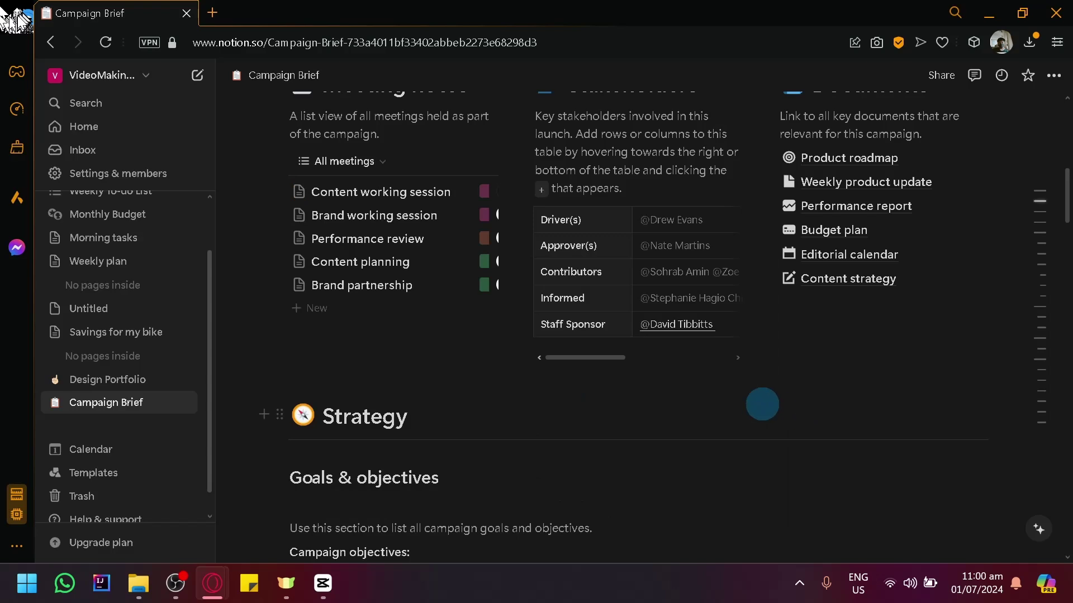
Return to the top of the Campaign Brief page and copy its share link.
scroll(762, 399, up, 4)
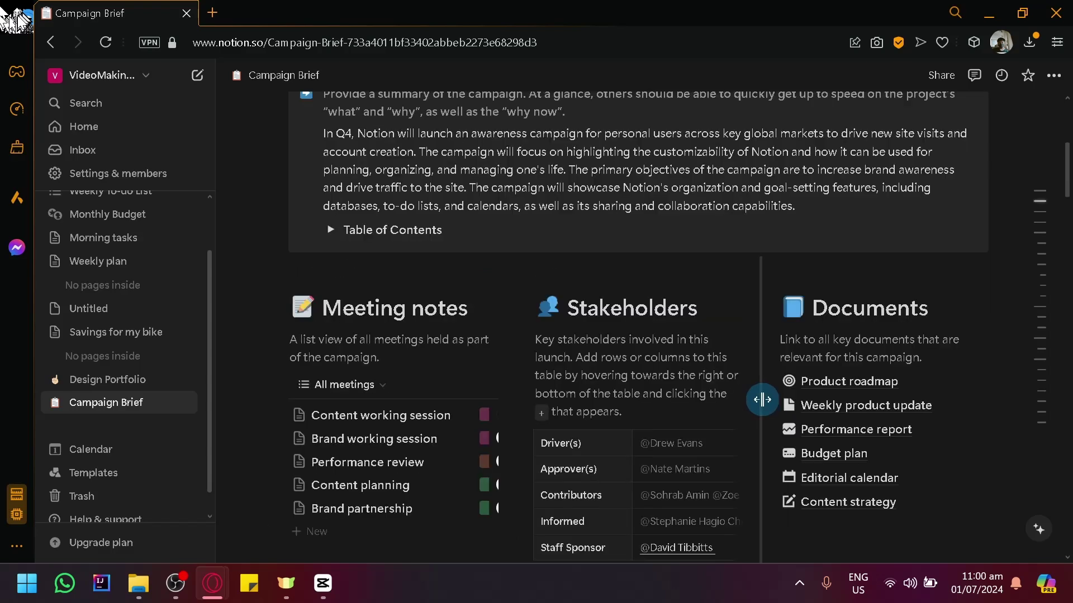
scroll(762, 399, up, 6)
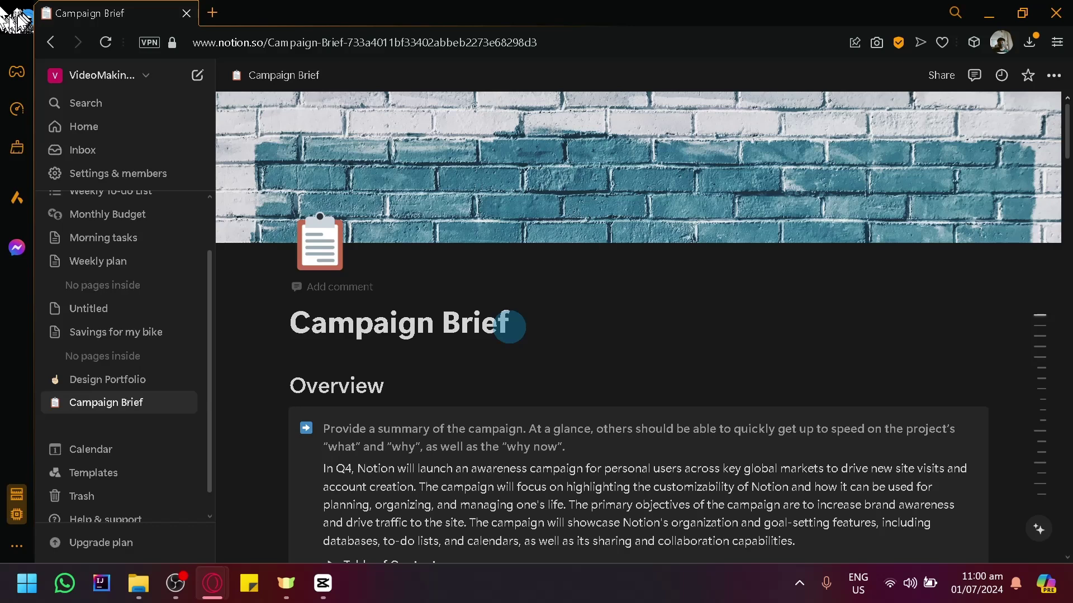
click(940, 77)
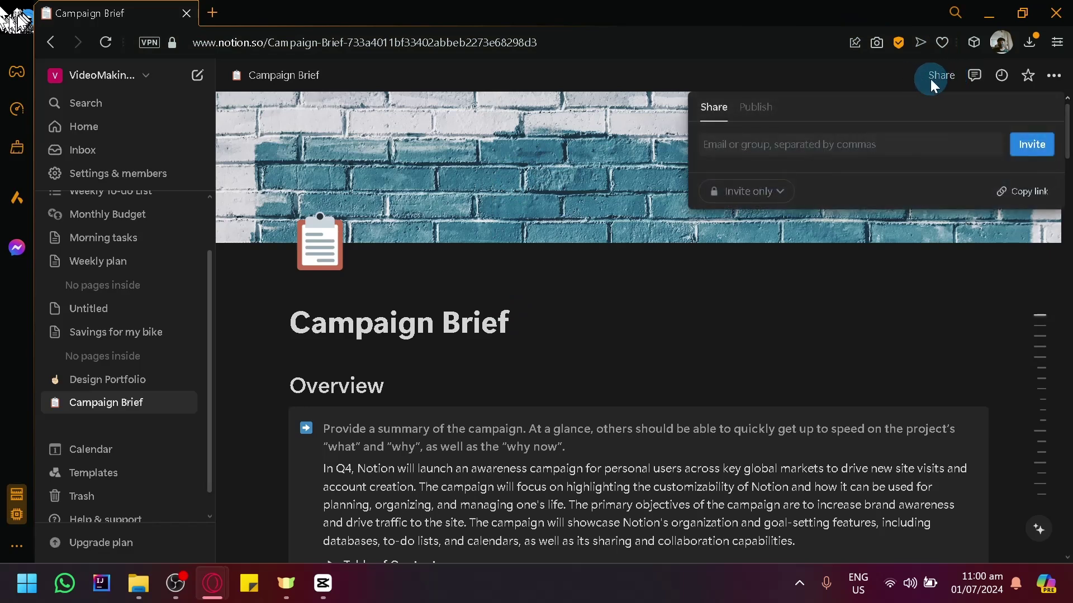
click(1007, 207)
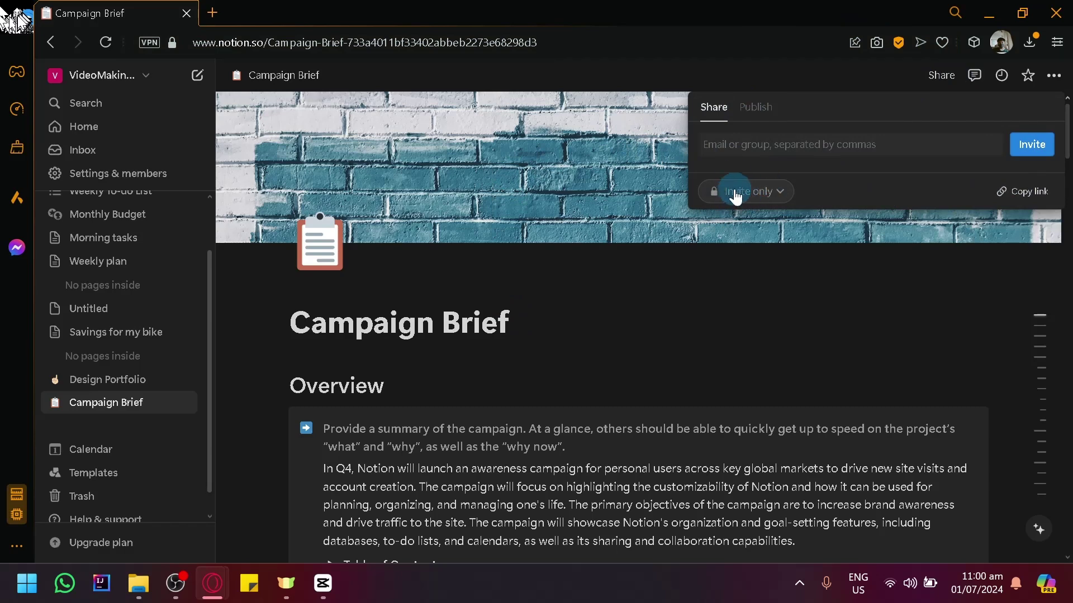
click(1011, 205)
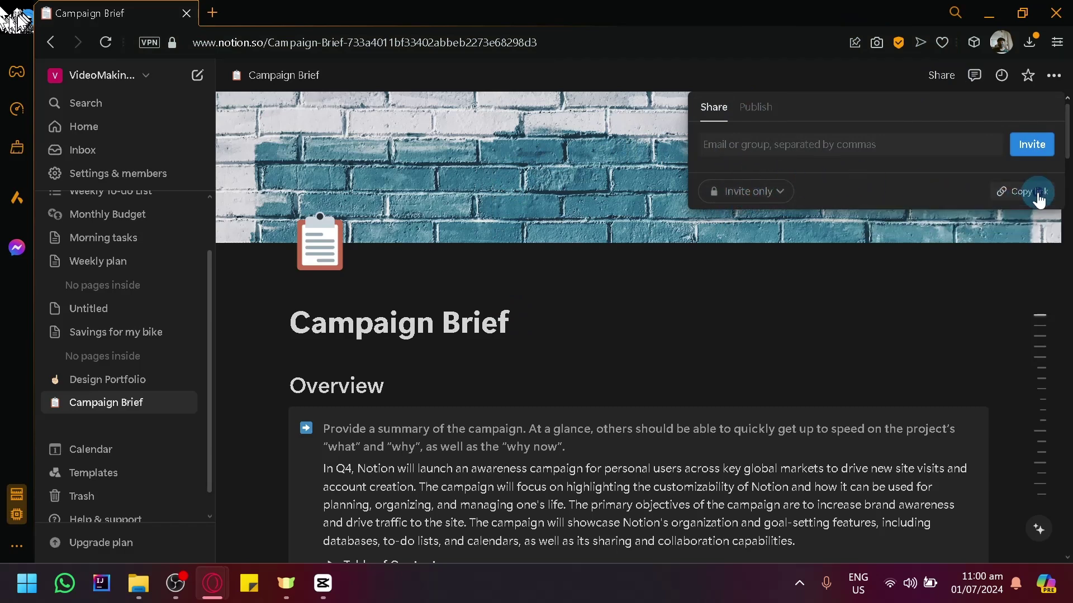
Publish the Campaign Brief page to the web and open the live site.
click(941, 79)
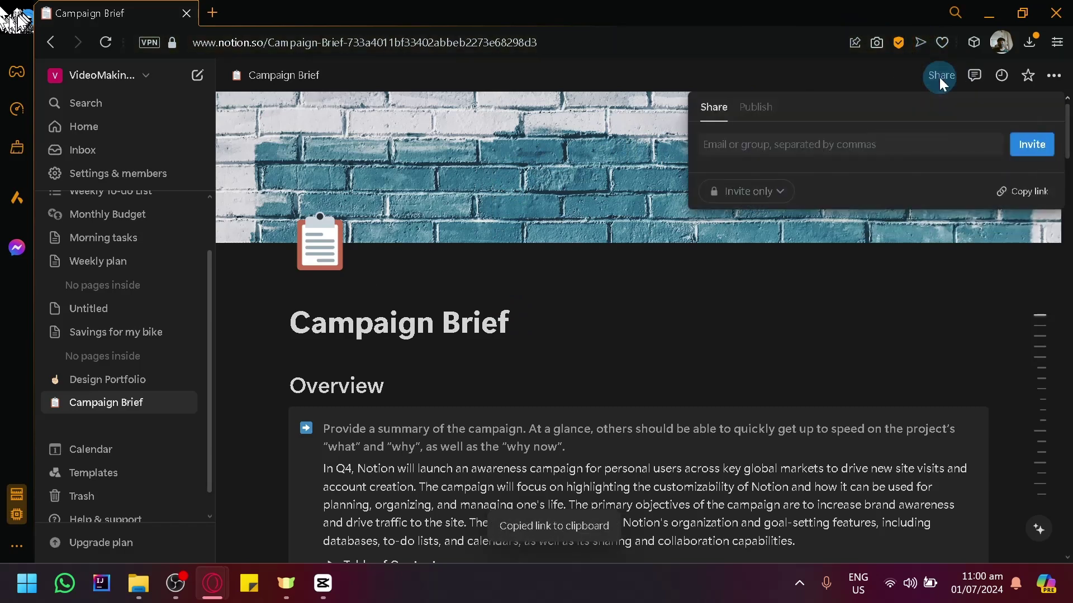
click(755, 110)
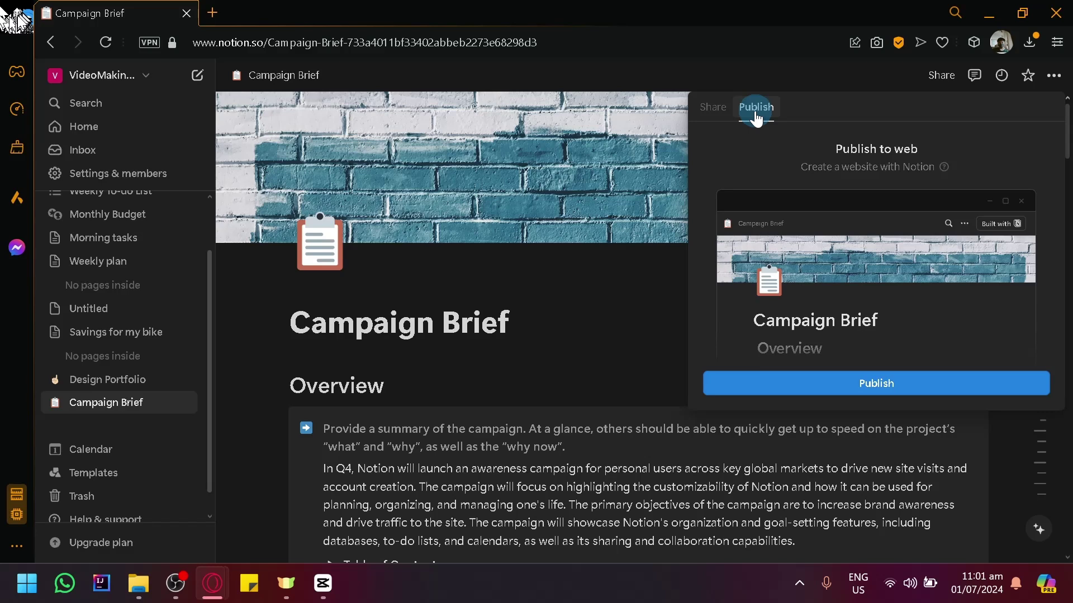
click(831, 384)
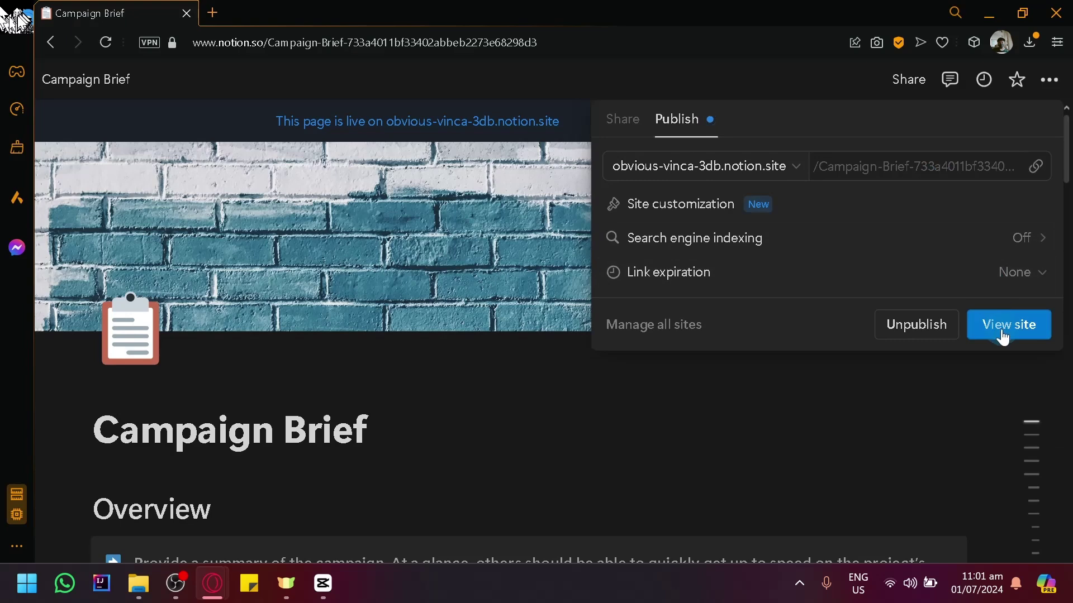
click(1009, 232)
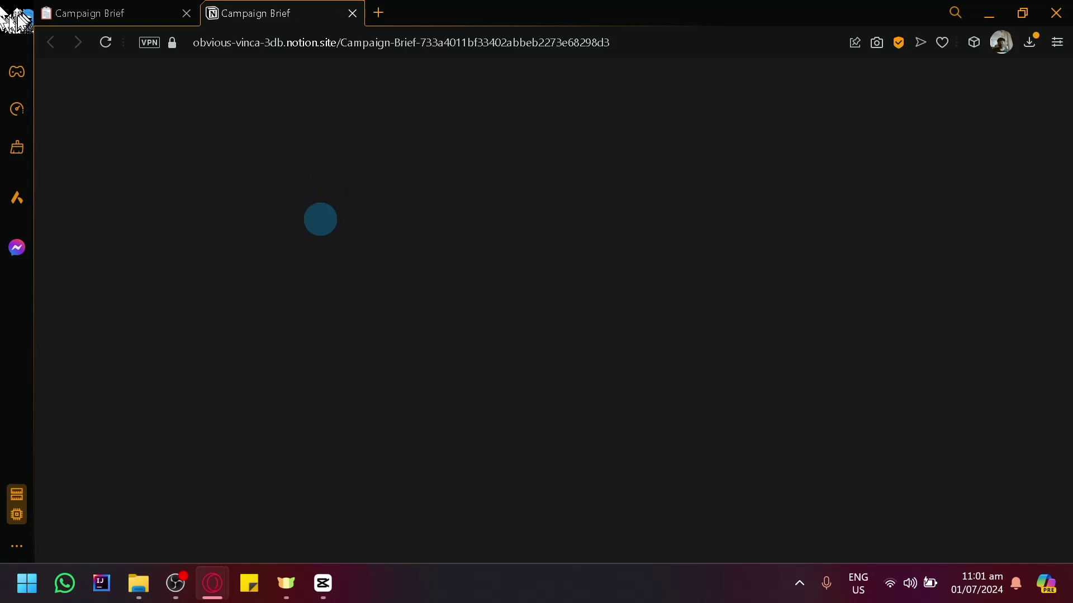
Examine the published Campaign Brief site from its strategy and key message sections back to the overview.
scroll(391, 313, down, 10)
scroll(335, 313, up, 10)
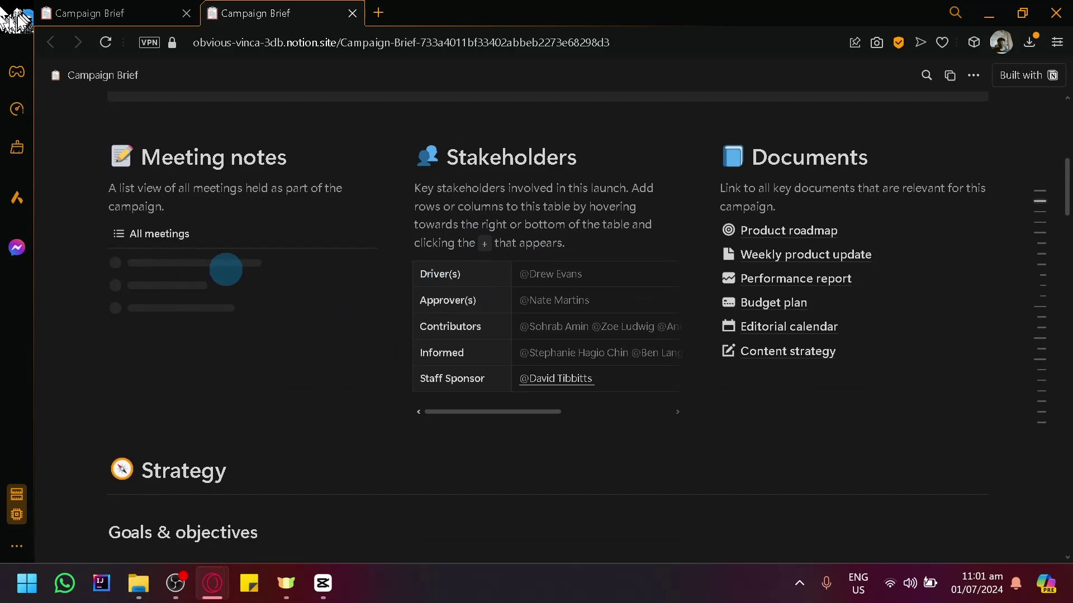
scroll(242, 283, down, 8)
scroll(242, 284, down, 5)
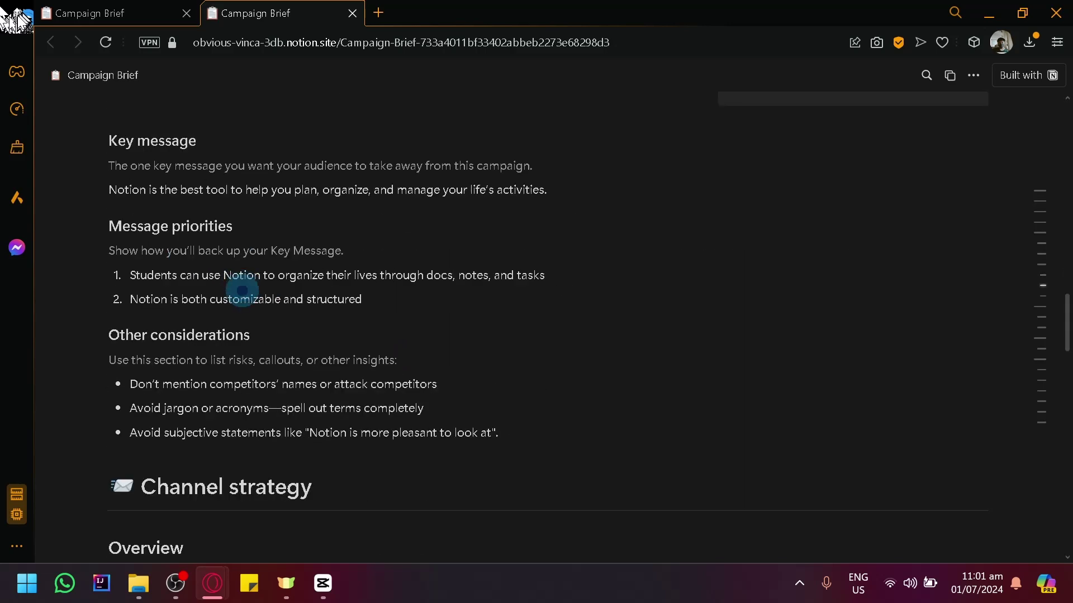
scroll(242, 284, up, 10)
scroll(162, 473, down, 2)
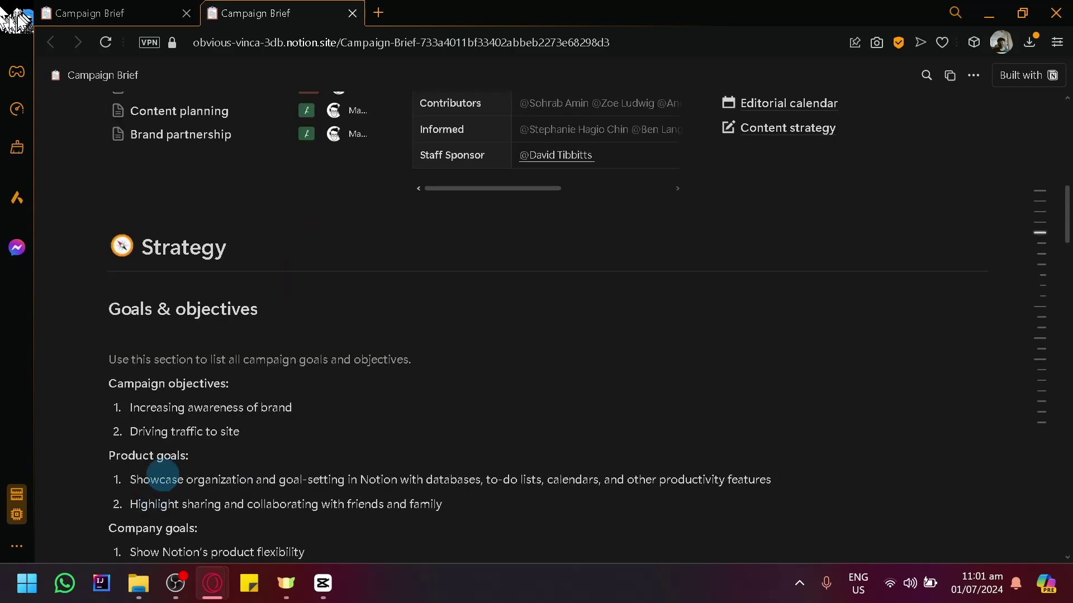
drag(162, 407, 285, 460)
scroll(285, 461, down, 2)
scroll(335, 342, up, 15)
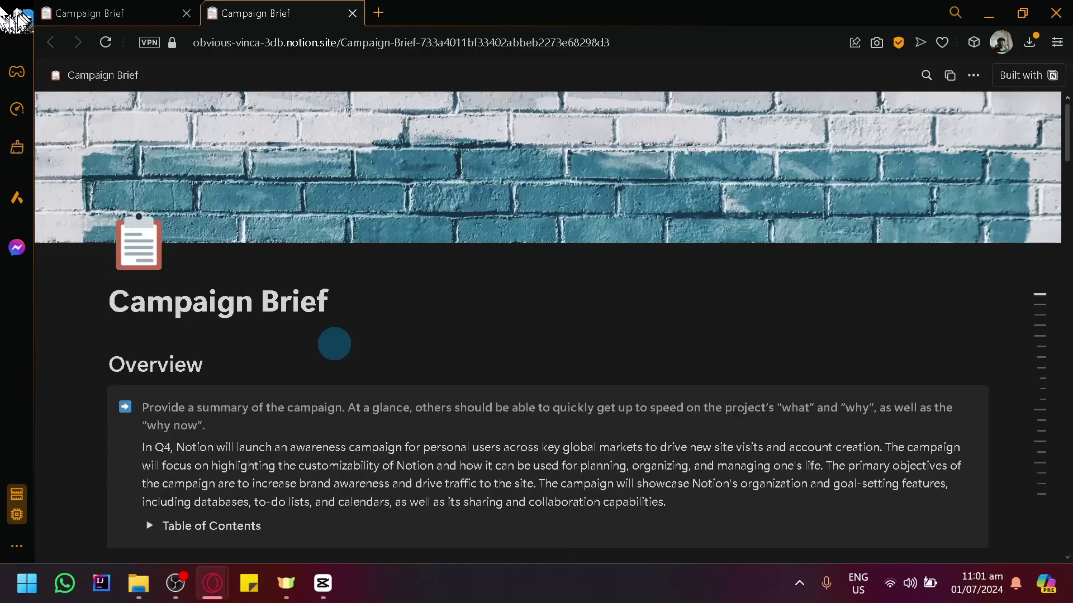
Examine the published Campaign Brief site from the overview through the deliverables tracker to the campaign performance sections.
scroll(514, 334, down, 20)
scroll(553, 313, up, 7)
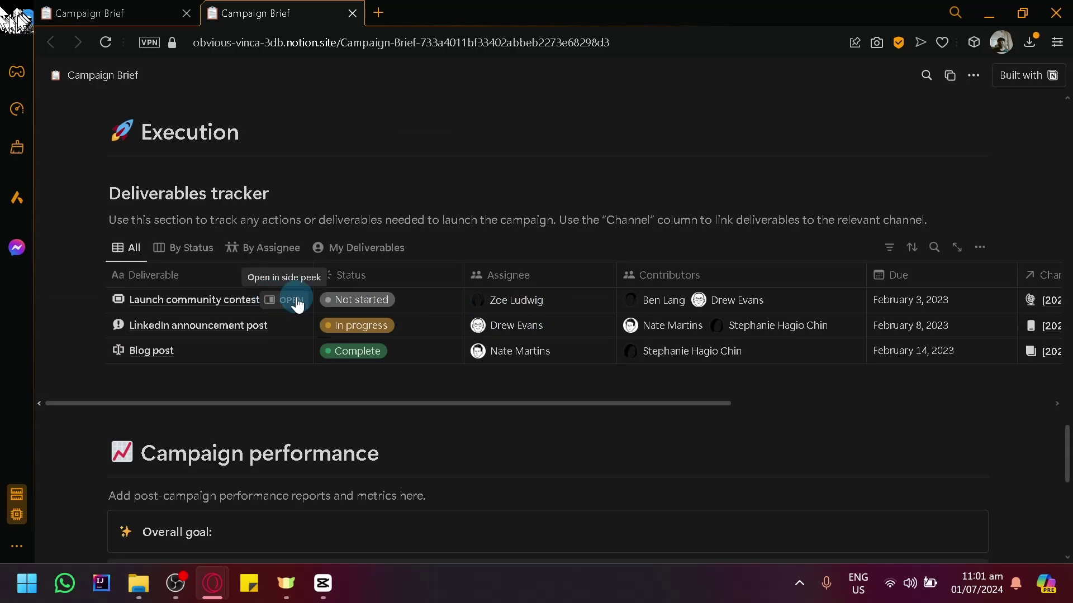
scroll(796, 450, down, 2)
scroll(796, 450, down, 8)
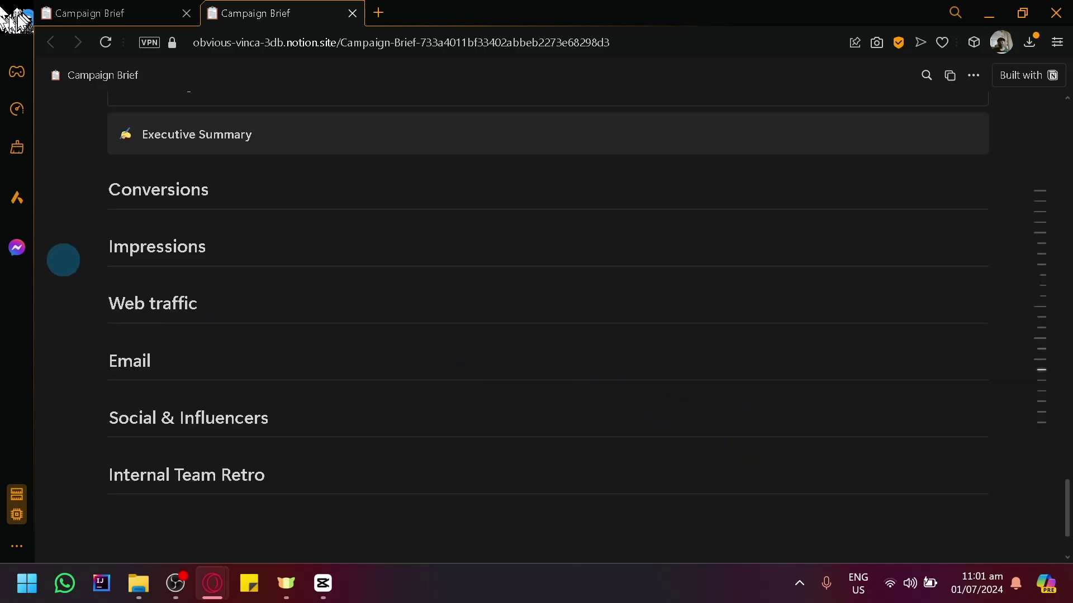
scroll(154, 358, up, 2)
scroll(163, 368, up, 5)
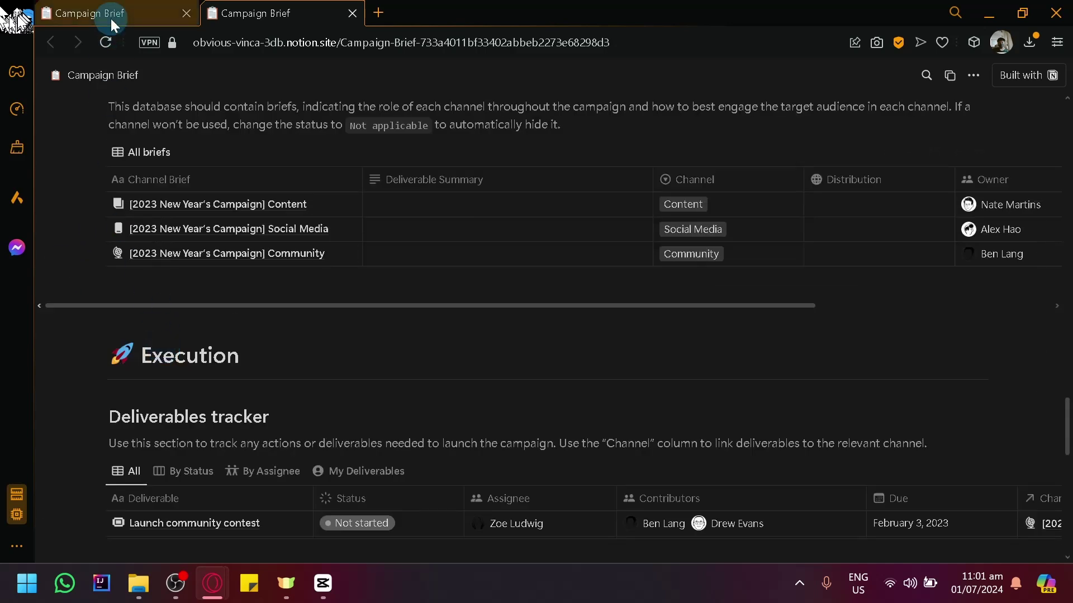
Return to the editable Campaign Brief page, with the workspace page list shown and the publish settings closed.
click(111, 19)
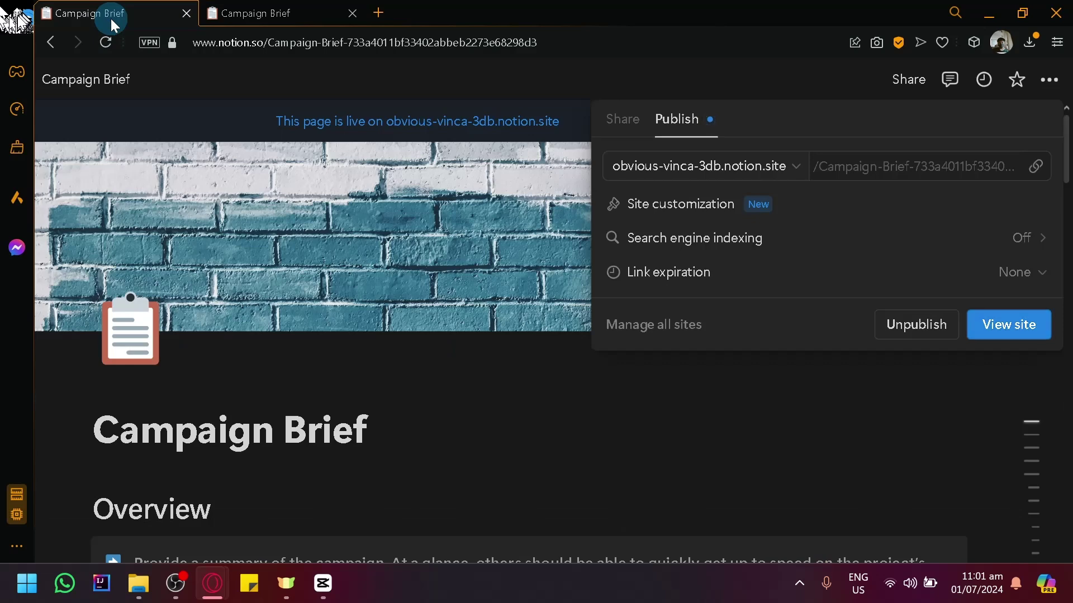
key(ctrl+backslash)
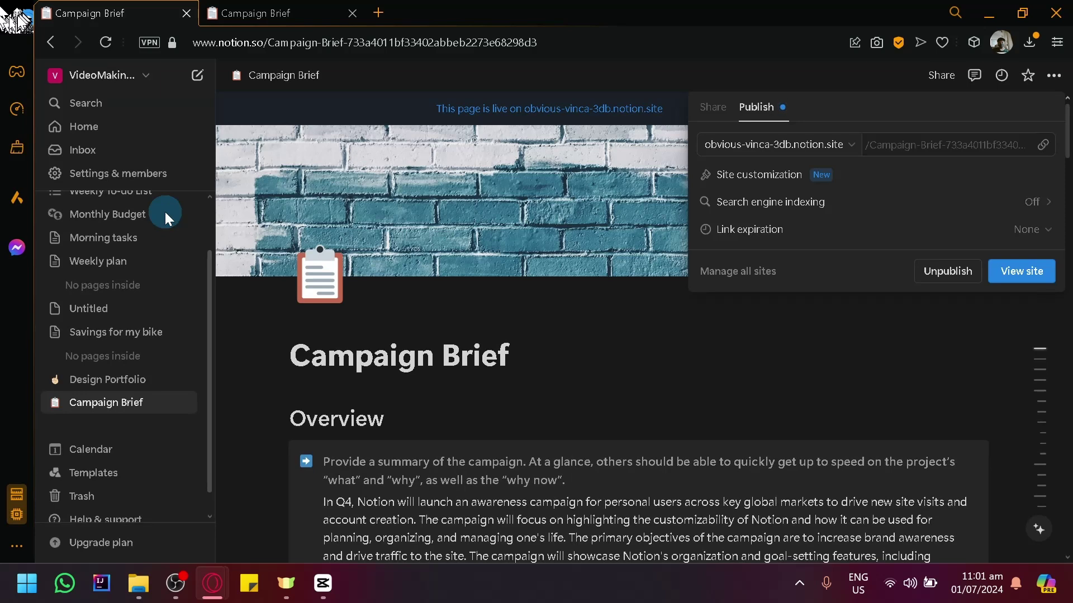
click(276, 327)
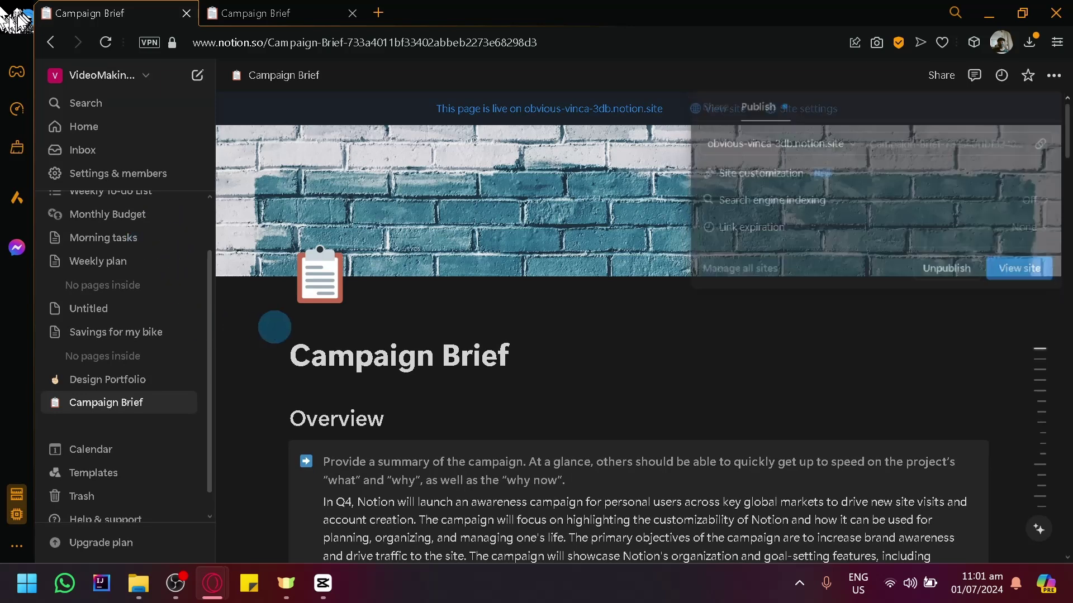
scroll(84, 363, up, 1)
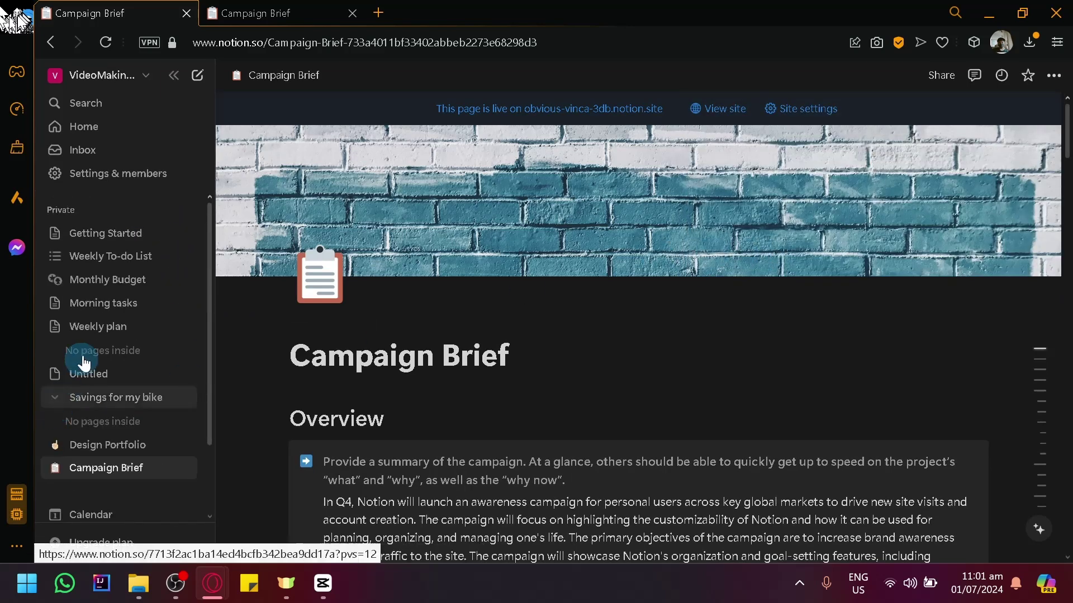
Look through the Weekly To-do List, Monthly Budget, Morning tasks and Weekly plan pages one after another.
click(117, 259)
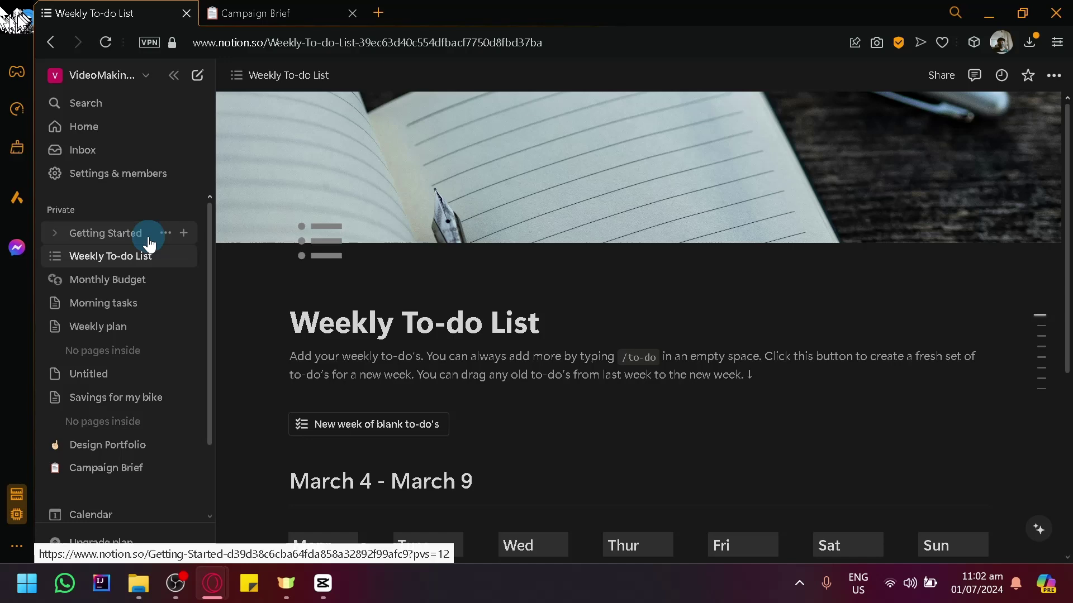
scroll(678, 337, down, 4)
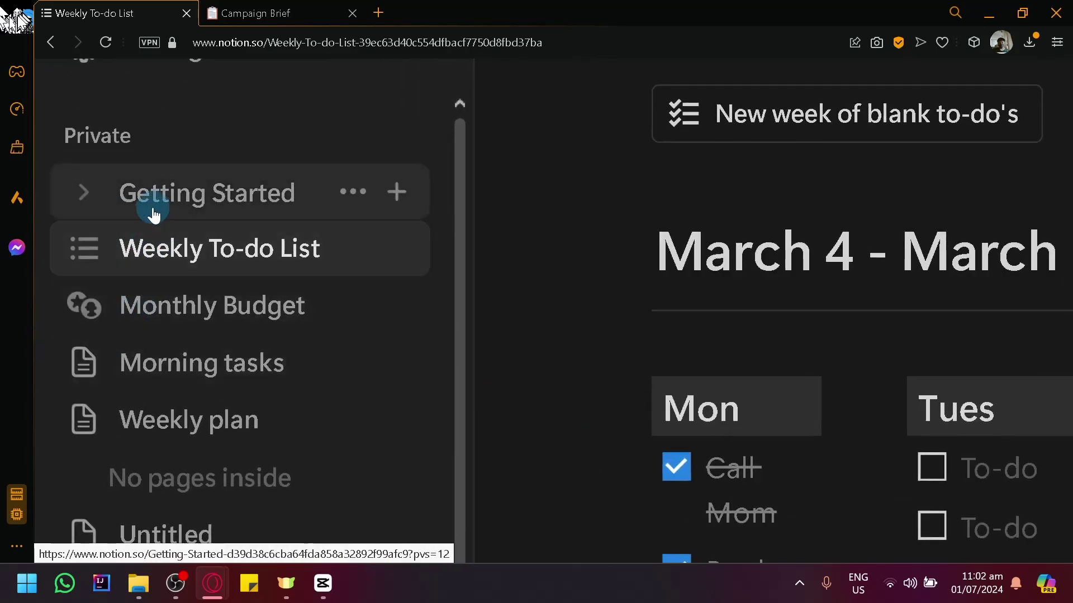
click(204, 302)
click(205, 366)
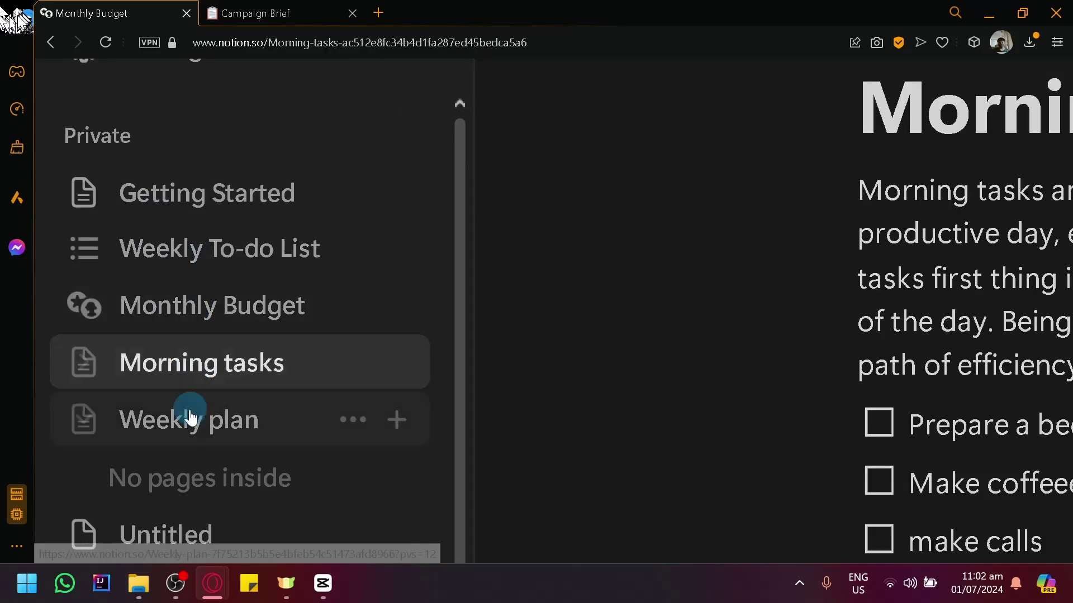
click(189, 418)
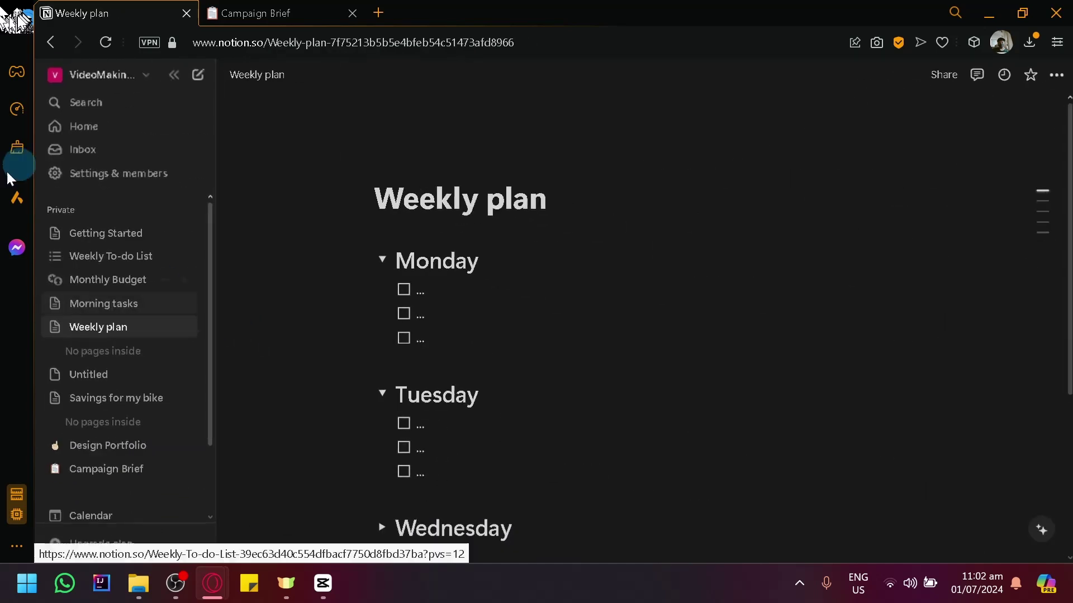
scroll(538, 294, down, 4)
scroll(515, 270, up, 4)
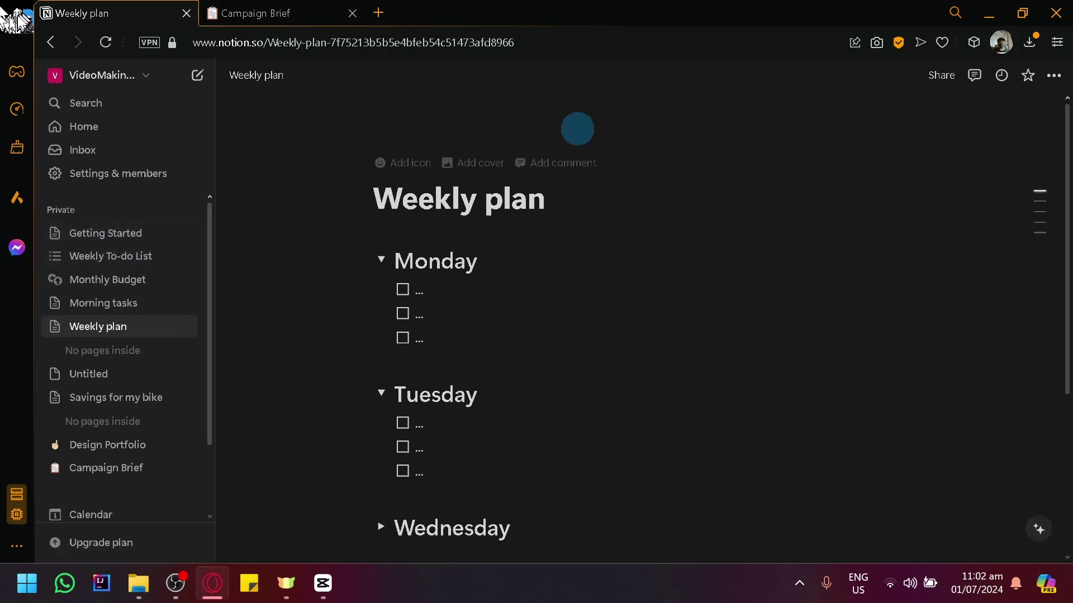
View the workspace account options and the available upgrade plans, and return to the Weekly plan page.
click(149, 76)
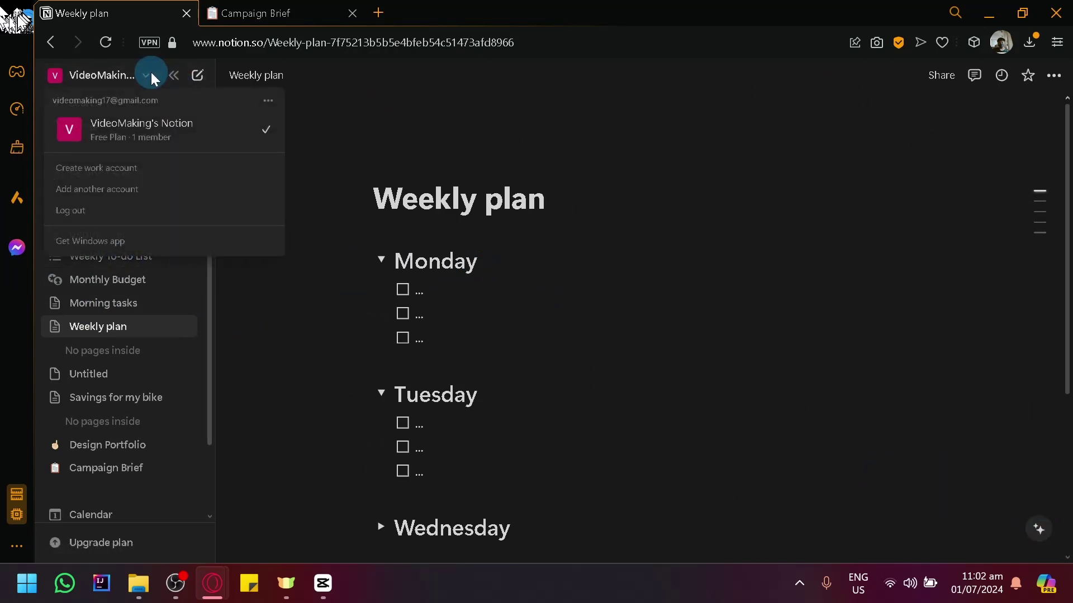
click(150, 72)
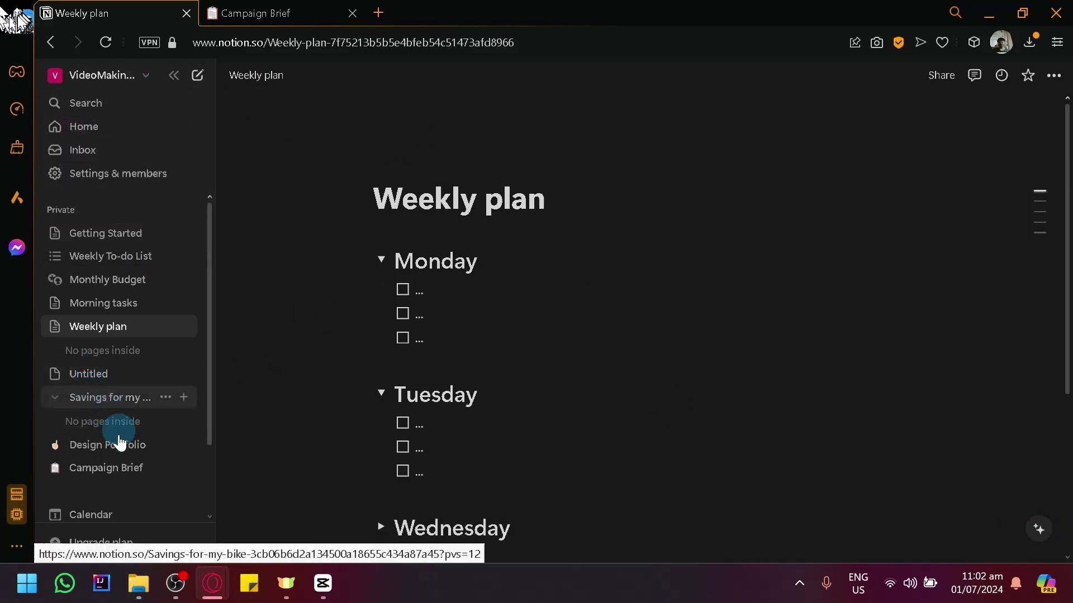
click(90, 543)
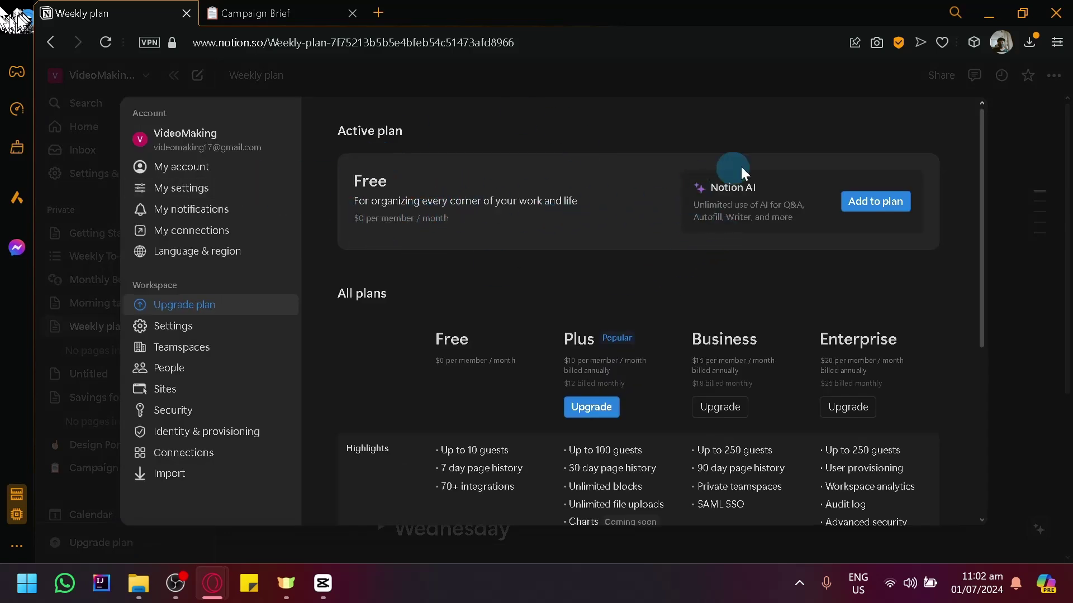
click(1008, 141)
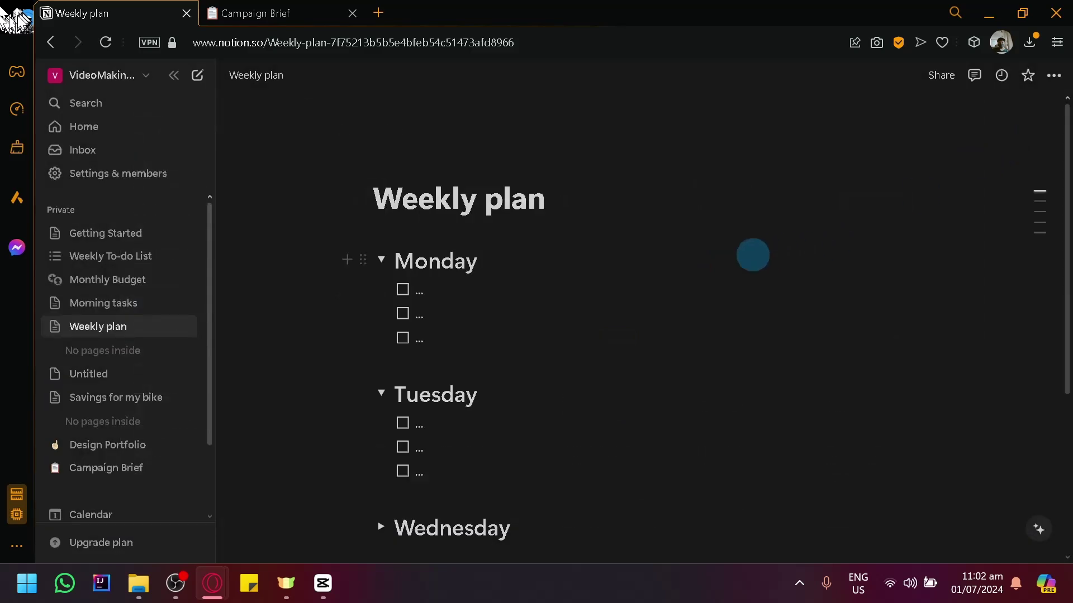
Open the Weekly To-do List page and review its daily checklists from the title down to the Monday line.
click(114, 256)
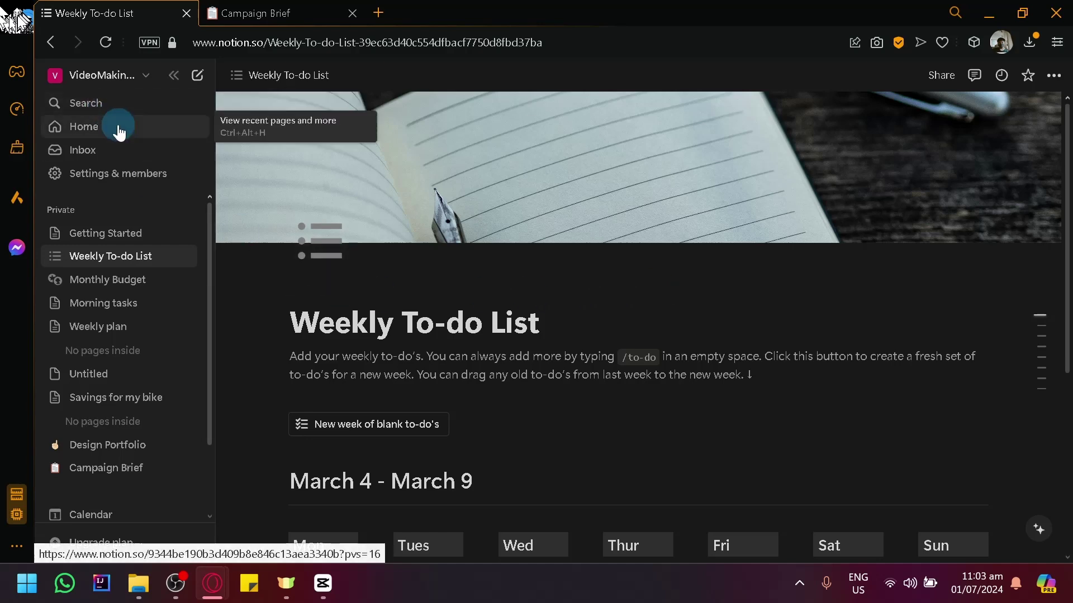
scroll(148, 307, down, 2)
scroll(168, 296, up, 2)
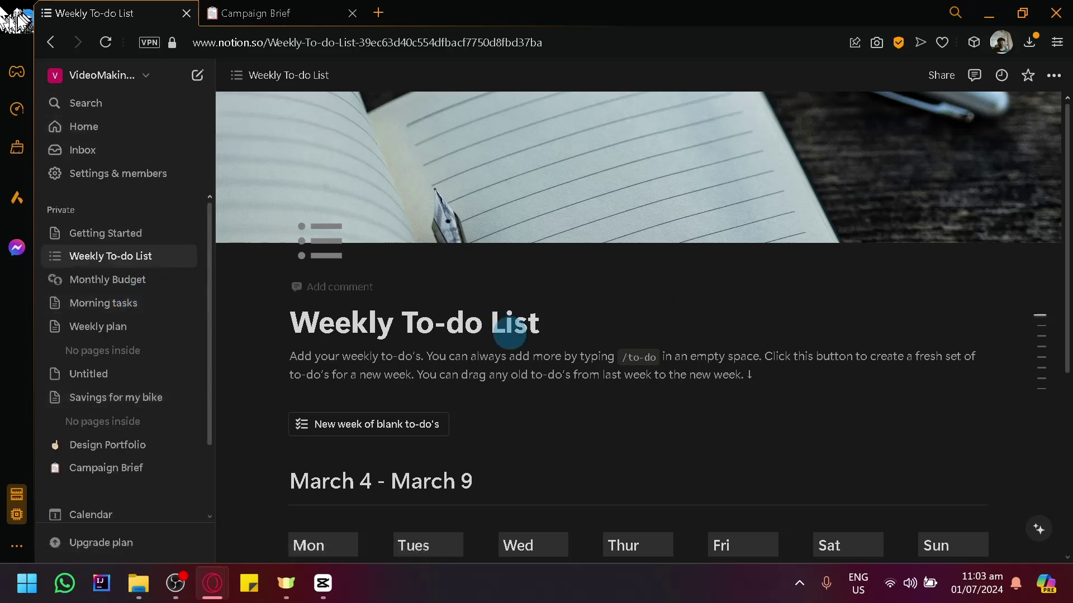
scroll(485, 354, down, 4)
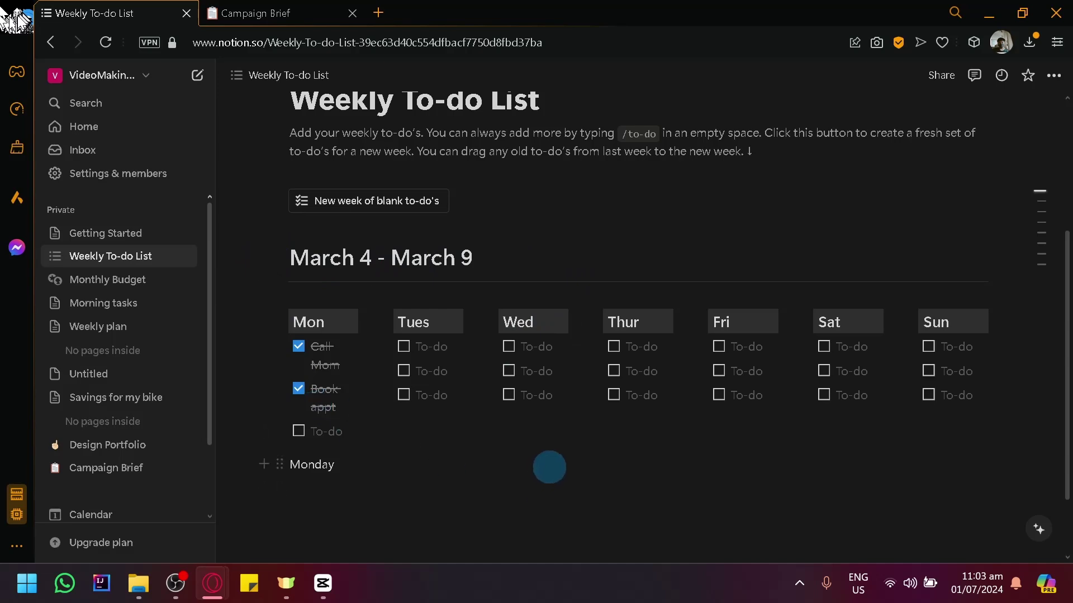
scroll(549, 464, up, 4)
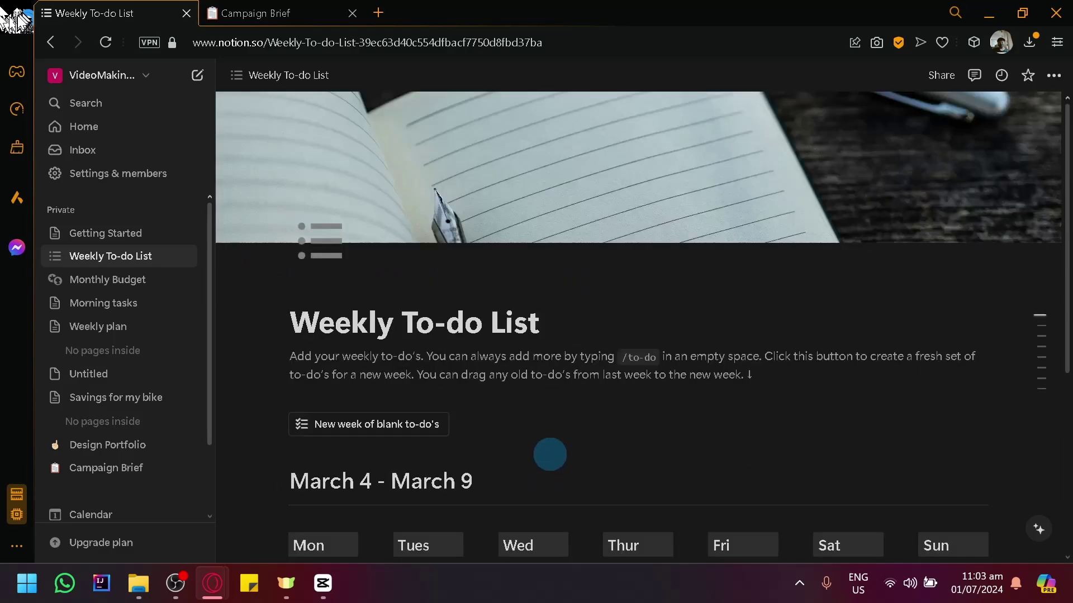